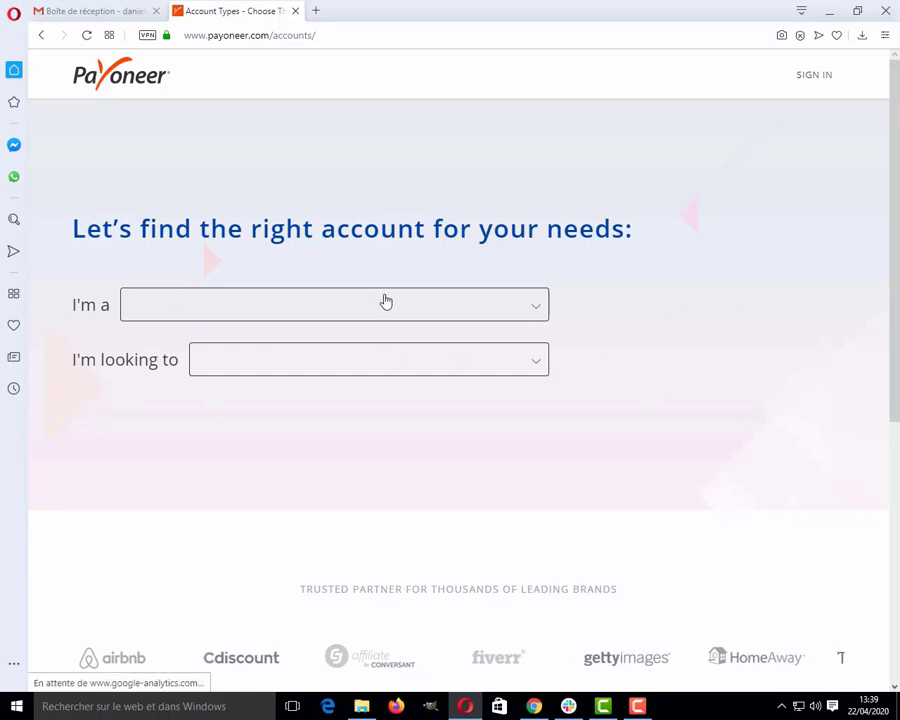
# Step: Choose Individual as the account holder, for getting paid by international clients or marketplaces
pyautogui.click(493, 305)
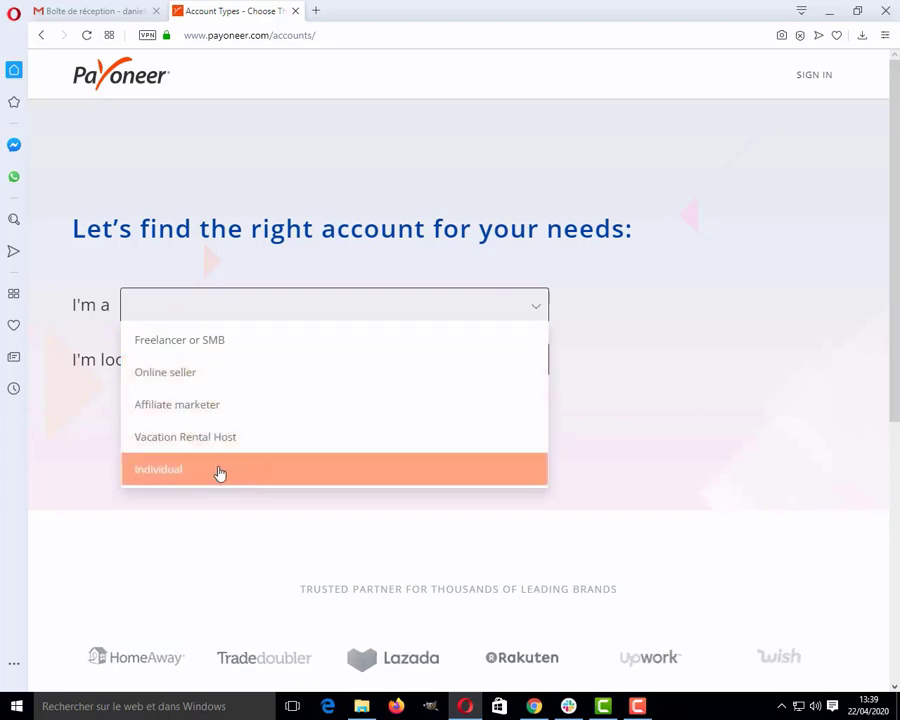
pyautogui.click(219, 471)
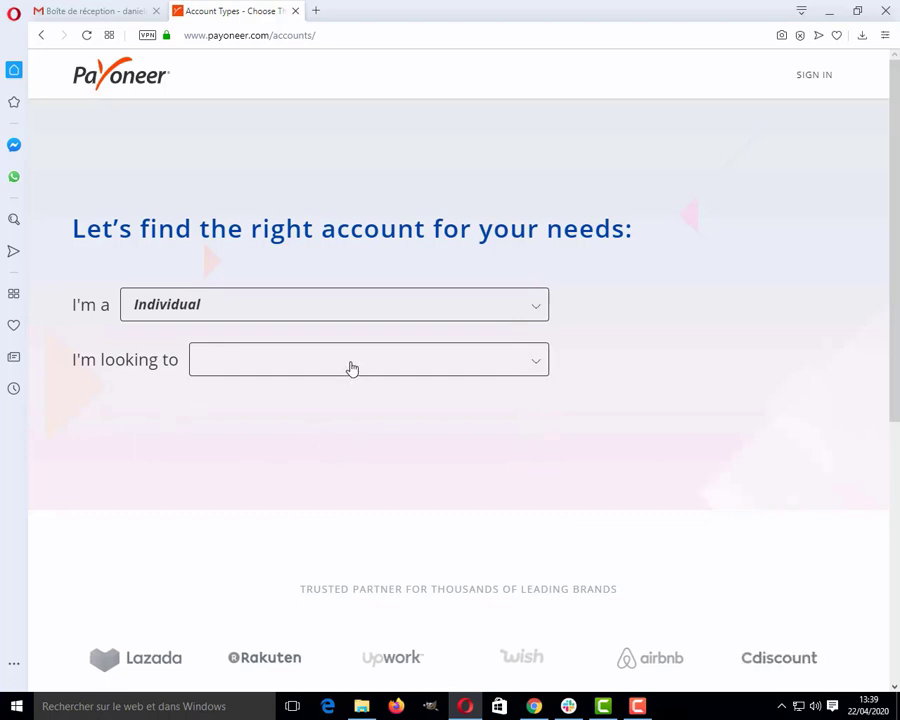
pyautogui.click(352, 368)
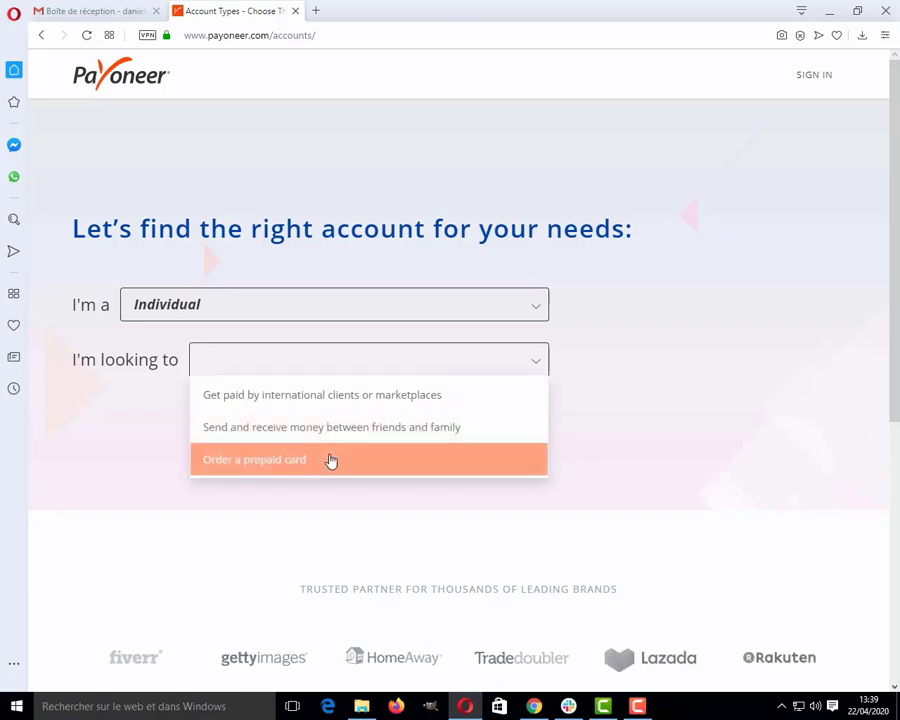
pyautogui.click(329, 460)
pyautogui.click(372, 396)
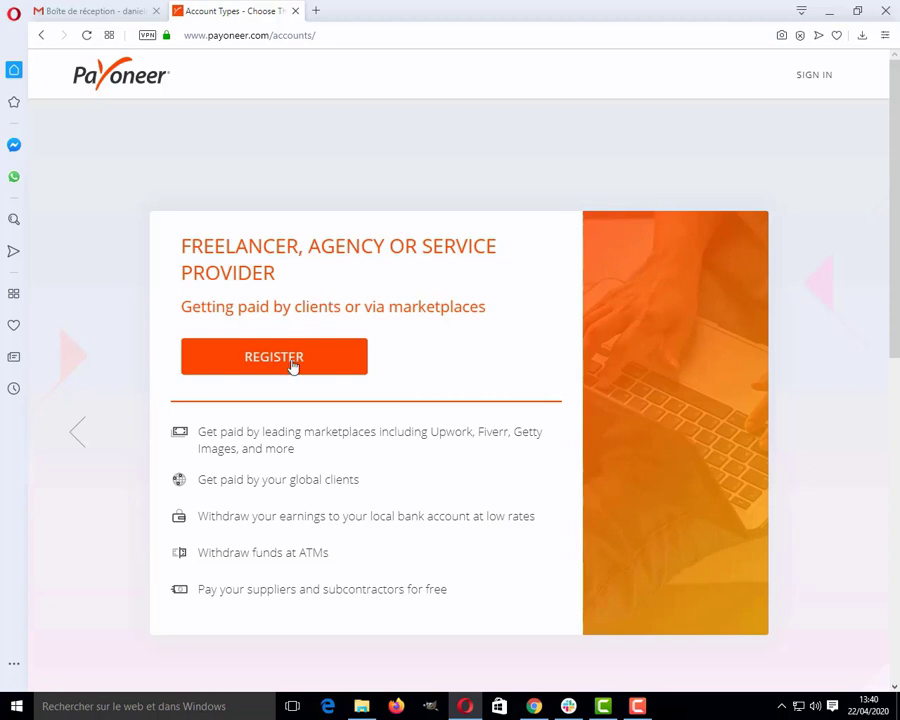
# Step: Find the Freelancer, Agency or Service Provider card and start its registration
pyautogui.scroll(-5, 620, 385)
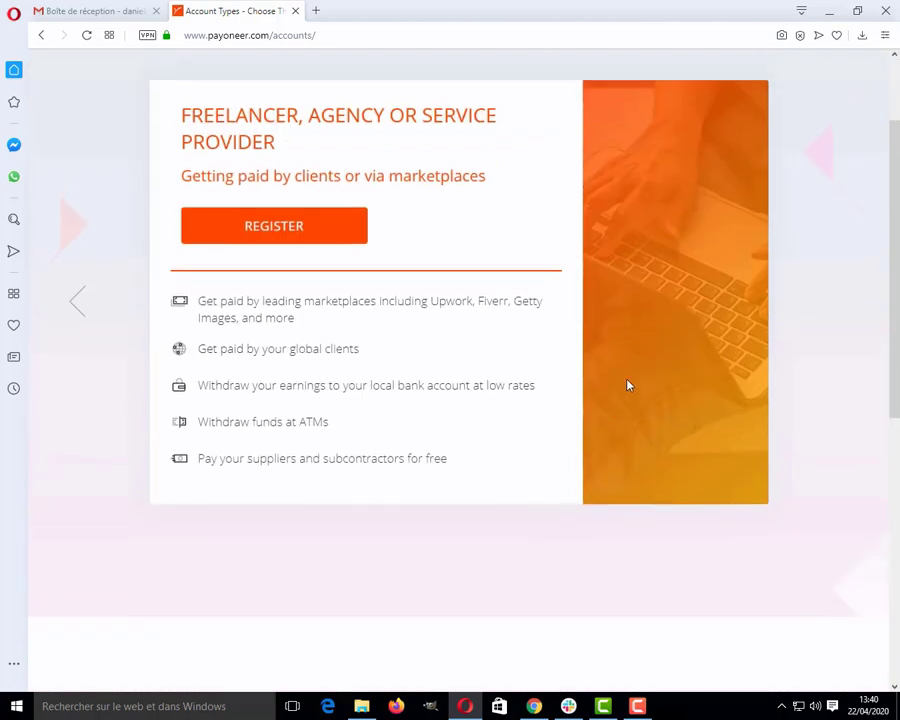
pyautogui.scroll(3, 608, 392)
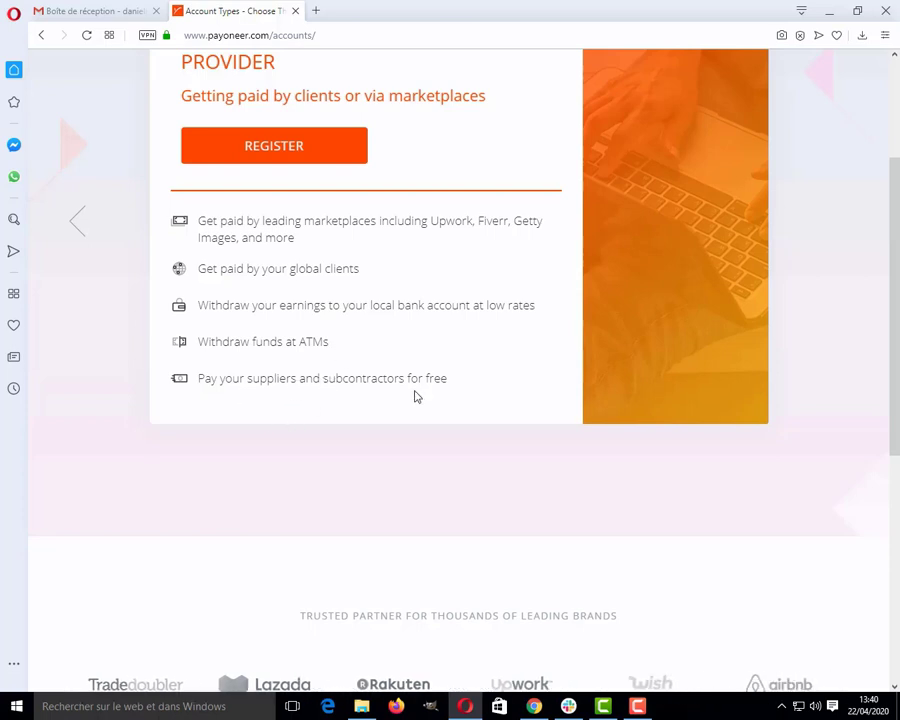
pyautogui.scroll(2, 412, 395)
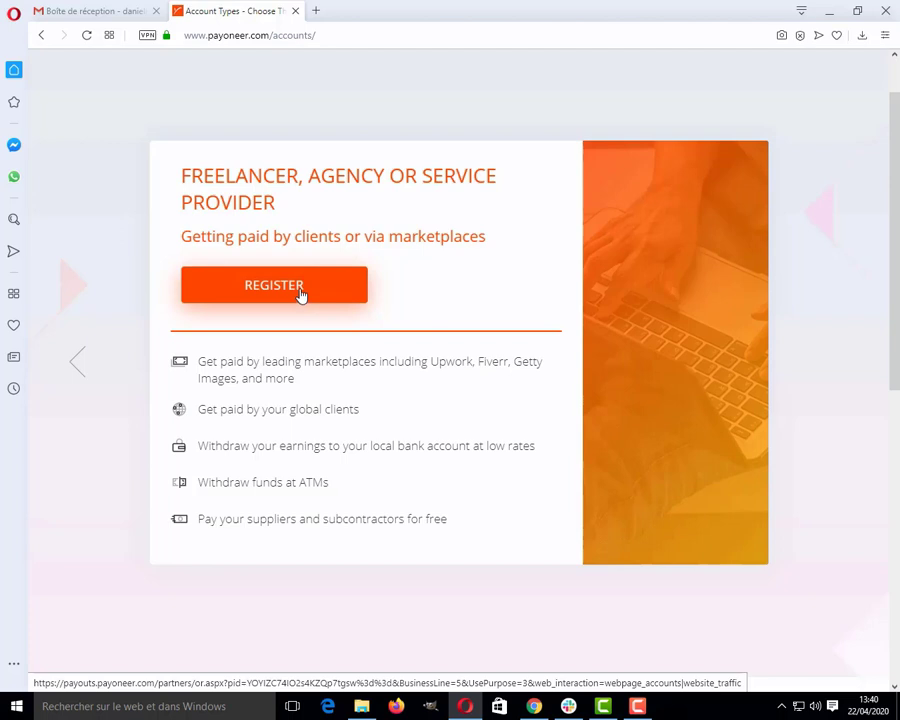
pyautogui.click(300, 290)
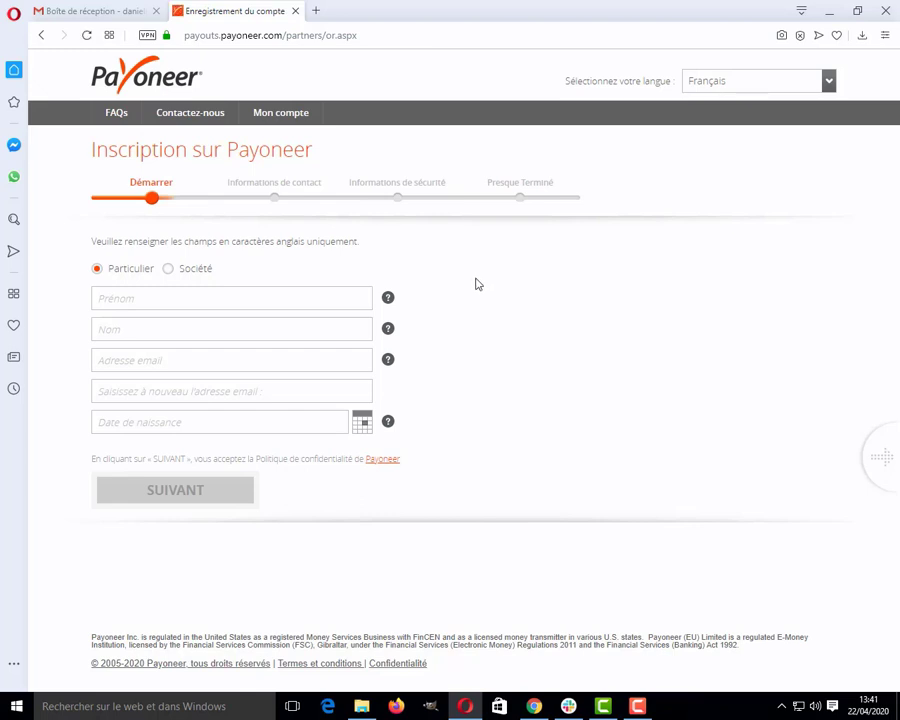
# Step: Check the account holder's name in Gmail and enter the first and last name
pyautogui.click(116, 10)
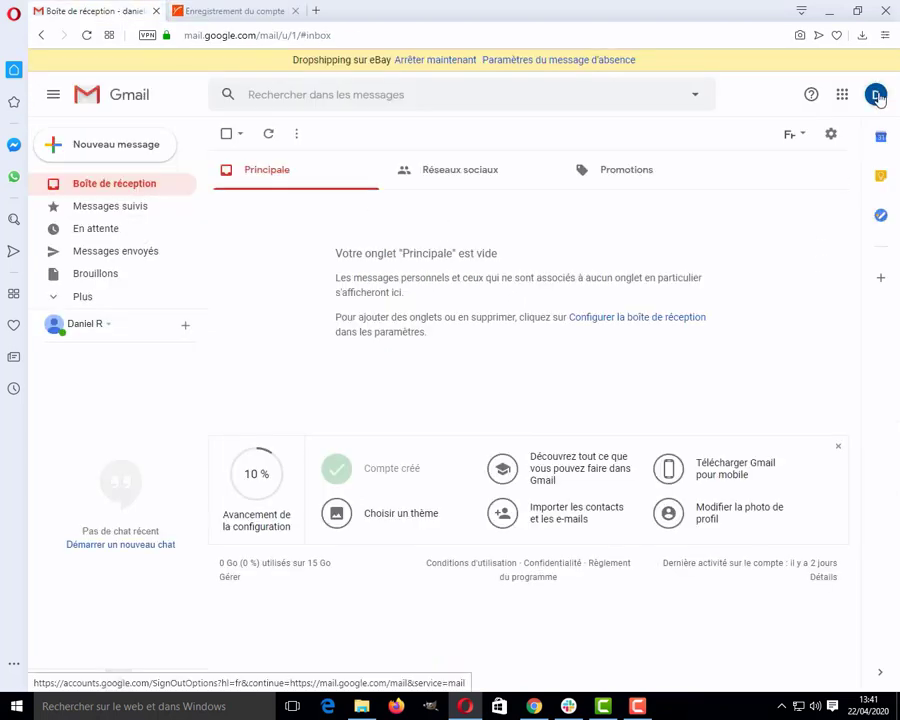
pyautogui.click(876, 95)
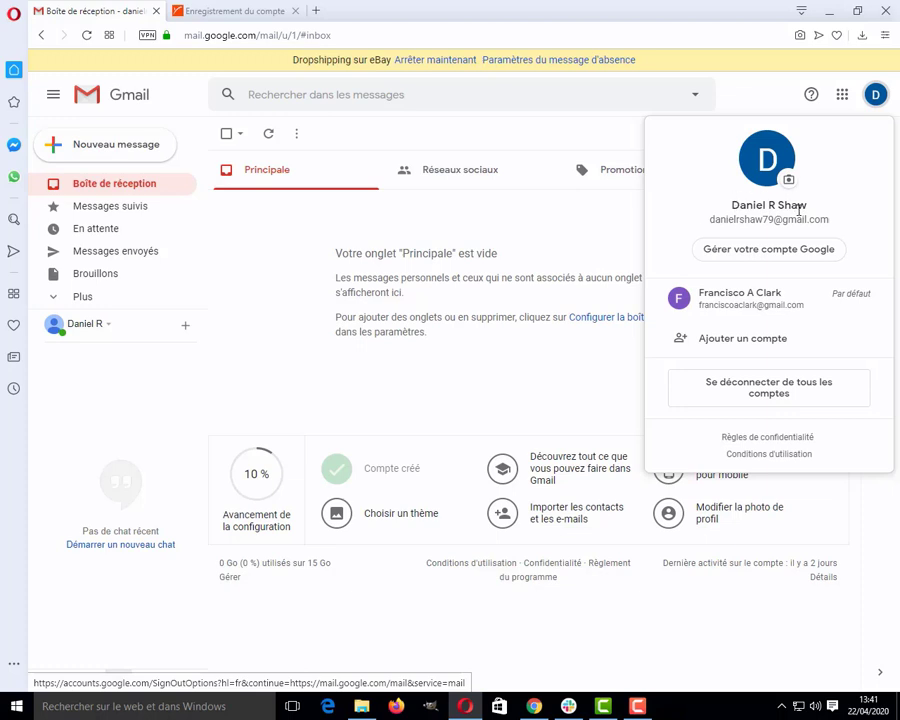
pyautogui.click(205, 5)
pyautogui.click(184, 300)
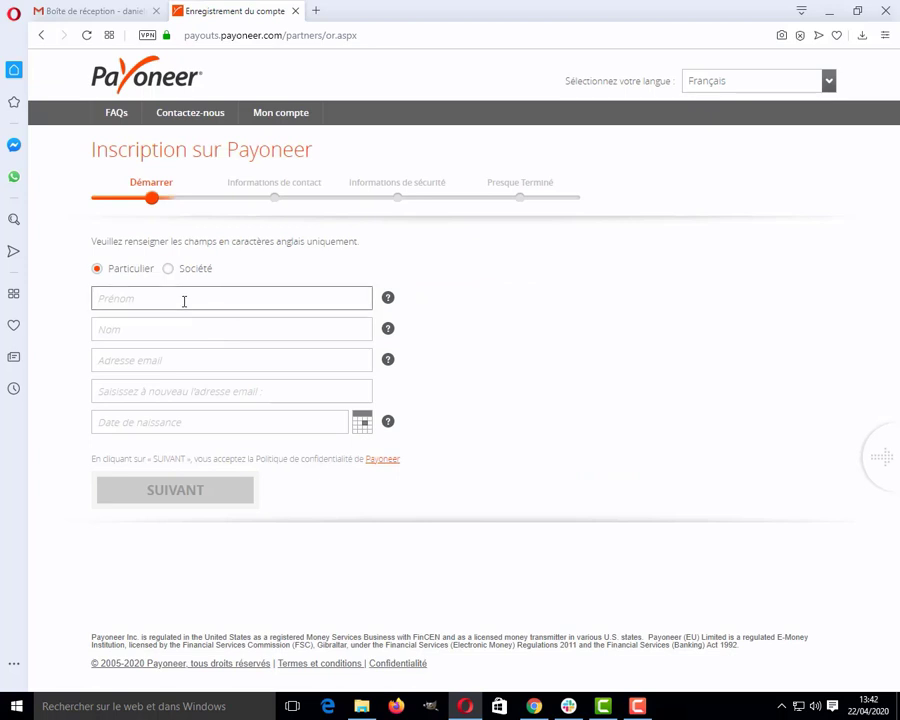
pyautogui.click(175, 329)
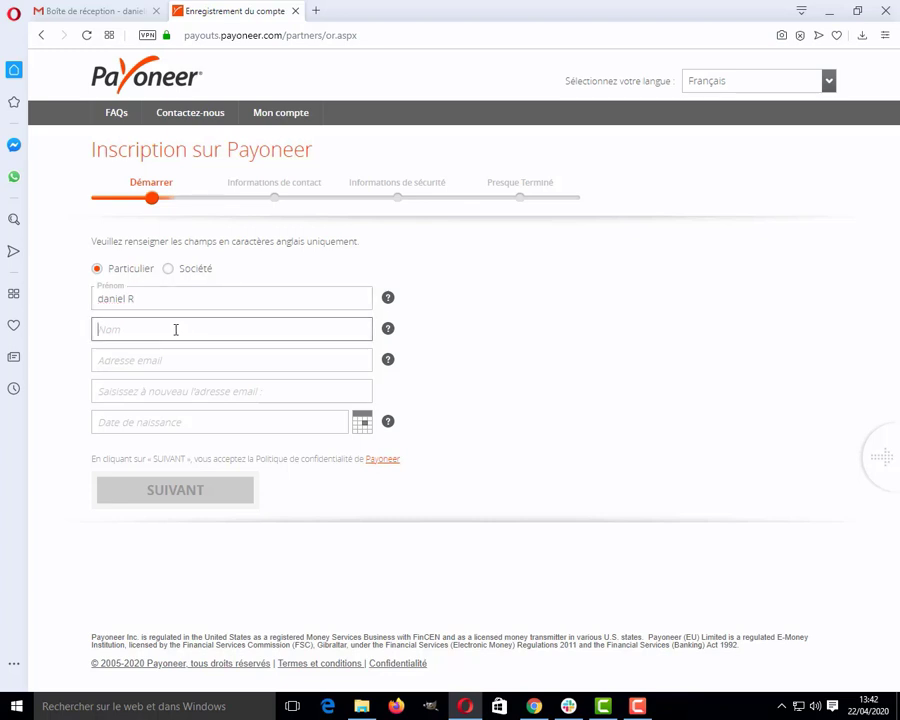
# Step: Capitalize the first name's initial and fix the misspelled last name
pyautogui.click(88, 10)
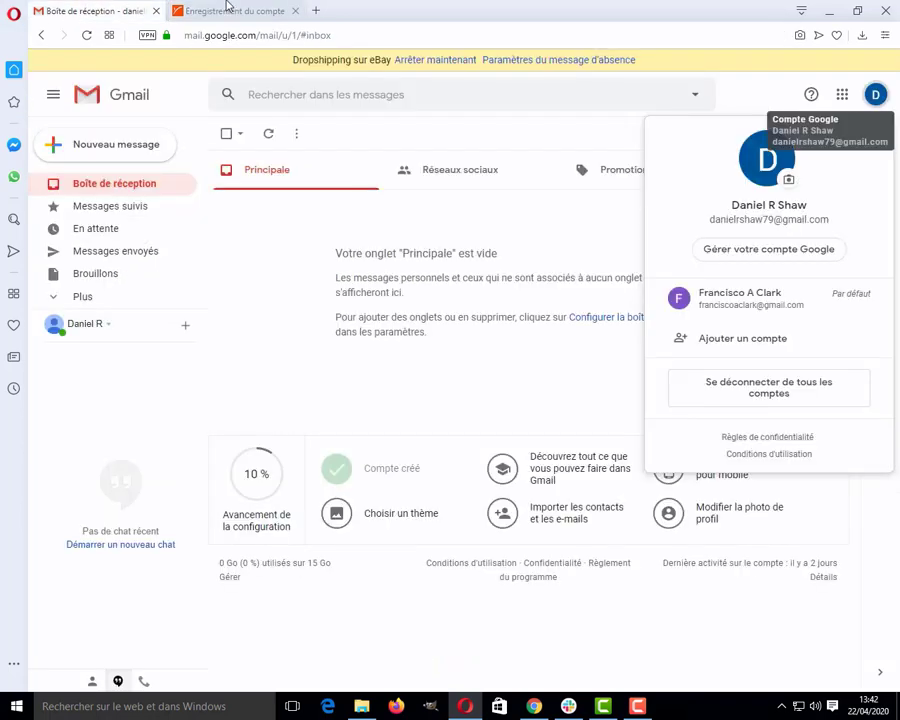
pyautogui.click(262, 8)
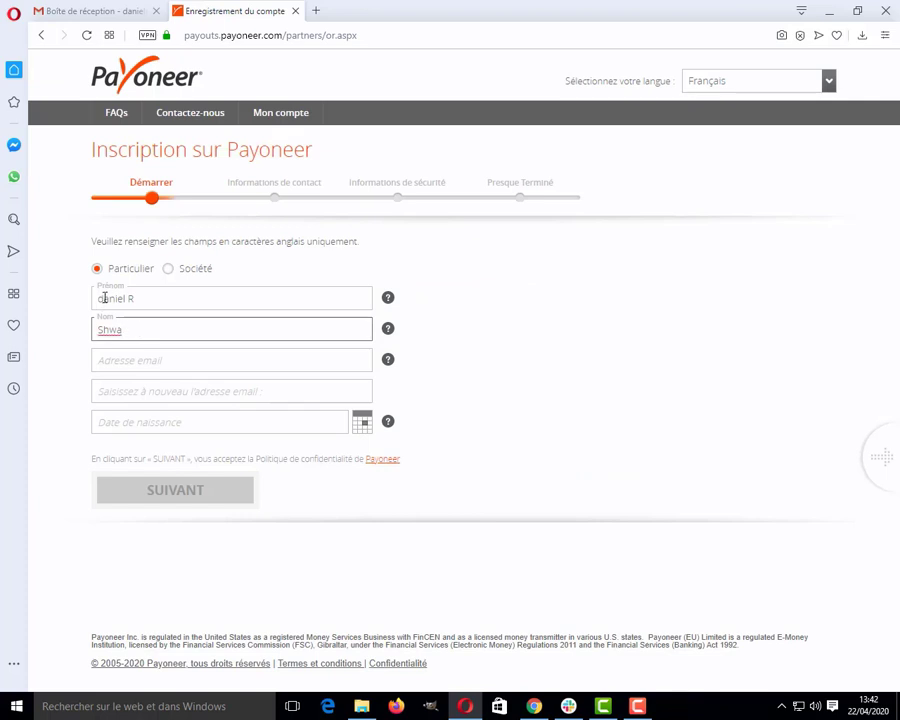
pyautogui.click(106, 304)
pyautogui.press('BackSpace')
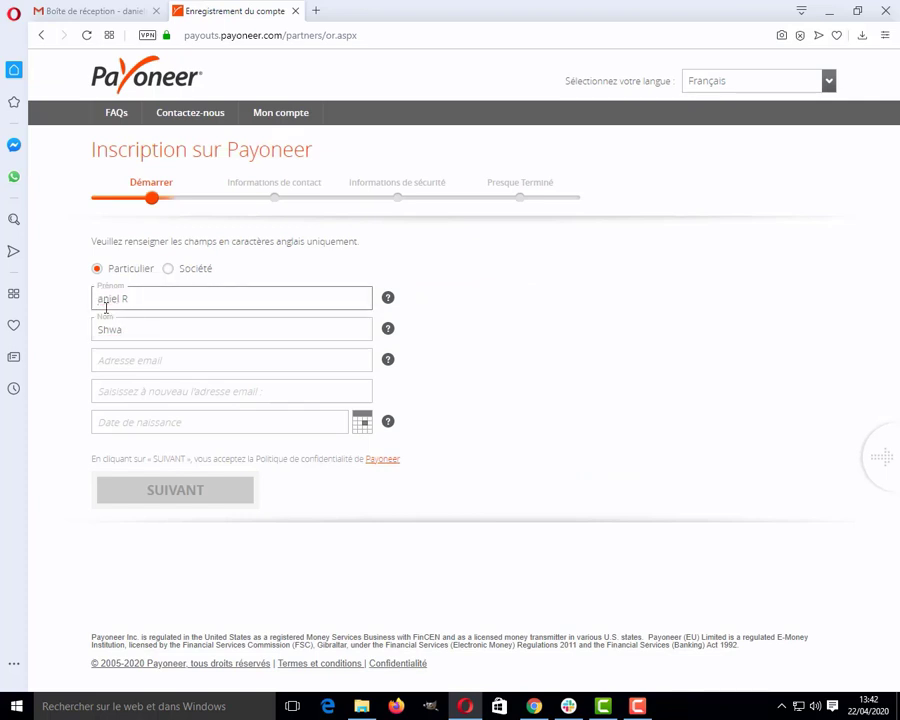
pyautogui.write('D')
pyautogui.click(113, 329)
pyautogui.press('BackSpace')
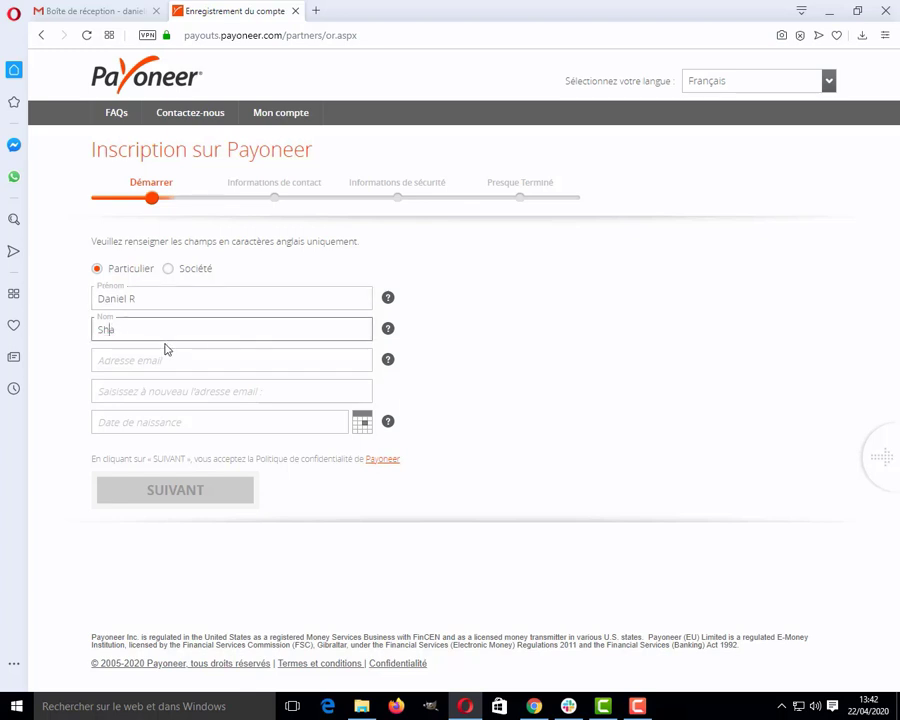
pyautogui.write('w')
# Step: Copy the Gmail account's e-mail address and paste it into both e-mail fields
pyautogui.click(31, 6)
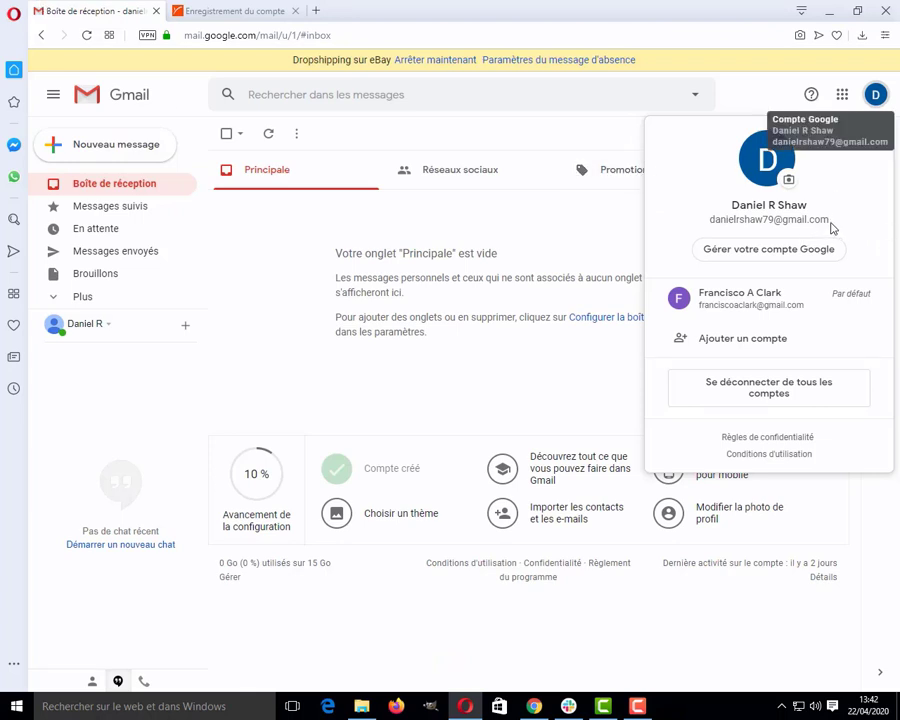
pyautogui.moveTo(829, 220); pyautogui.dragTo(709, 221)
pyautogui.hotkey('ctrl', 'c')
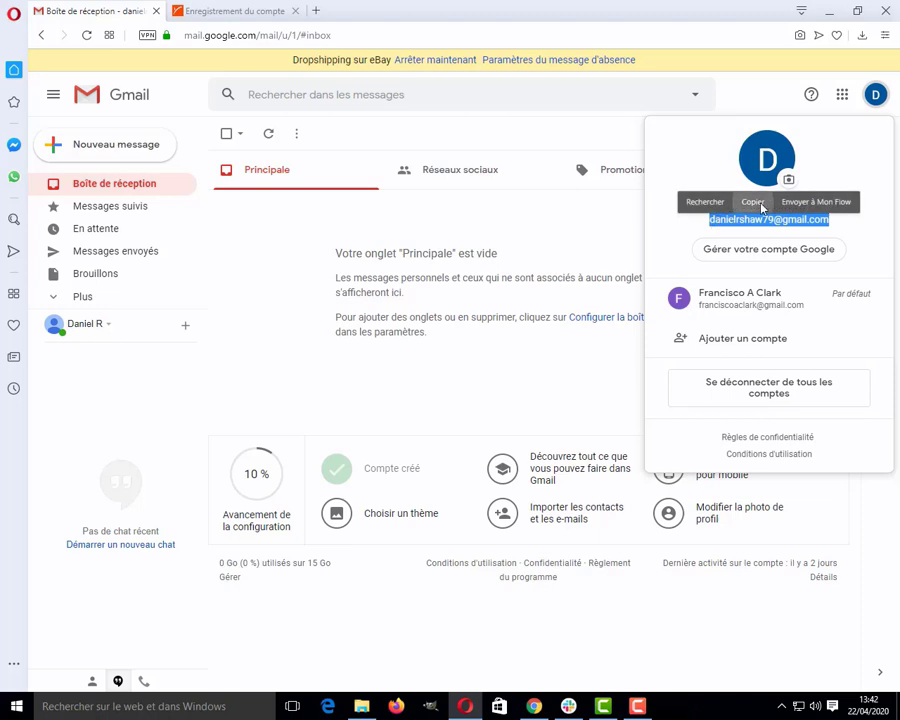
pyautogui.click(760, 203)
pyautogui.click(213, 9)
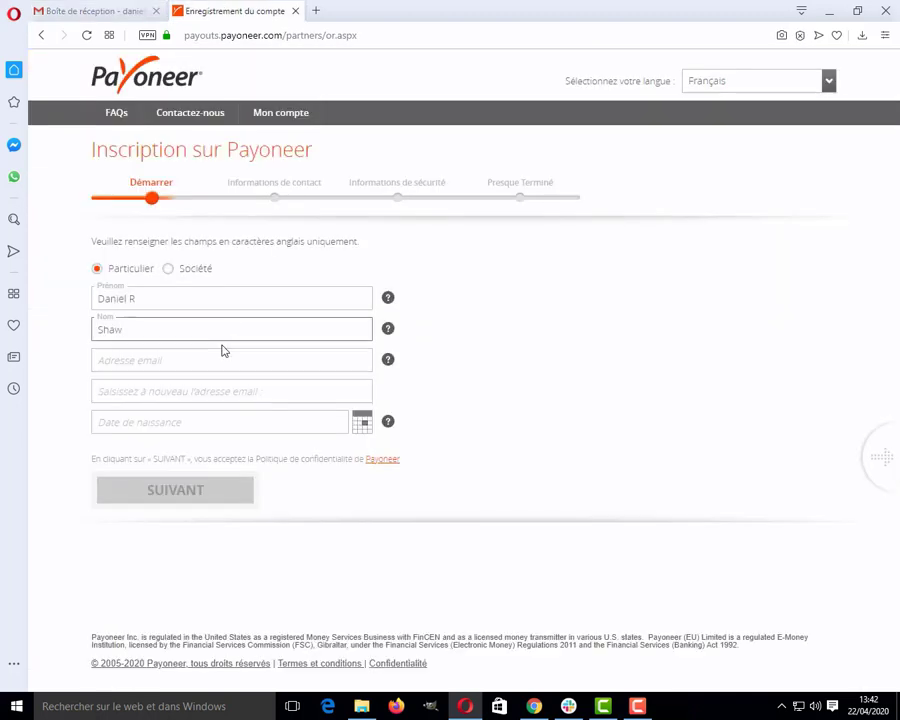
pyautogui.click(197, 363)
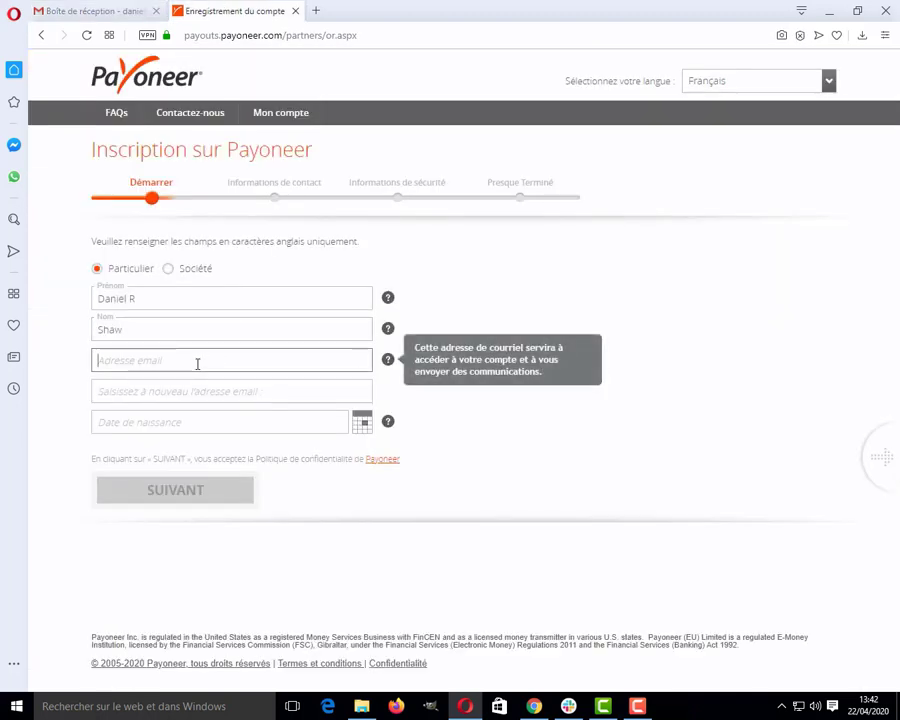
pyautogui.hotkey('ctrl', 'v')
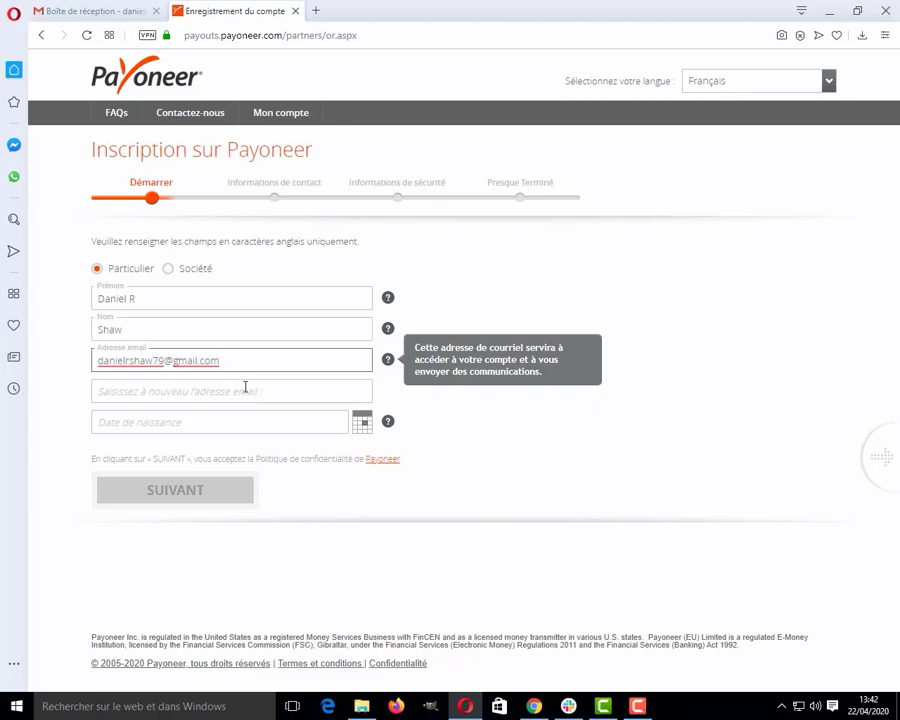
pyautogui.click(235, 393)
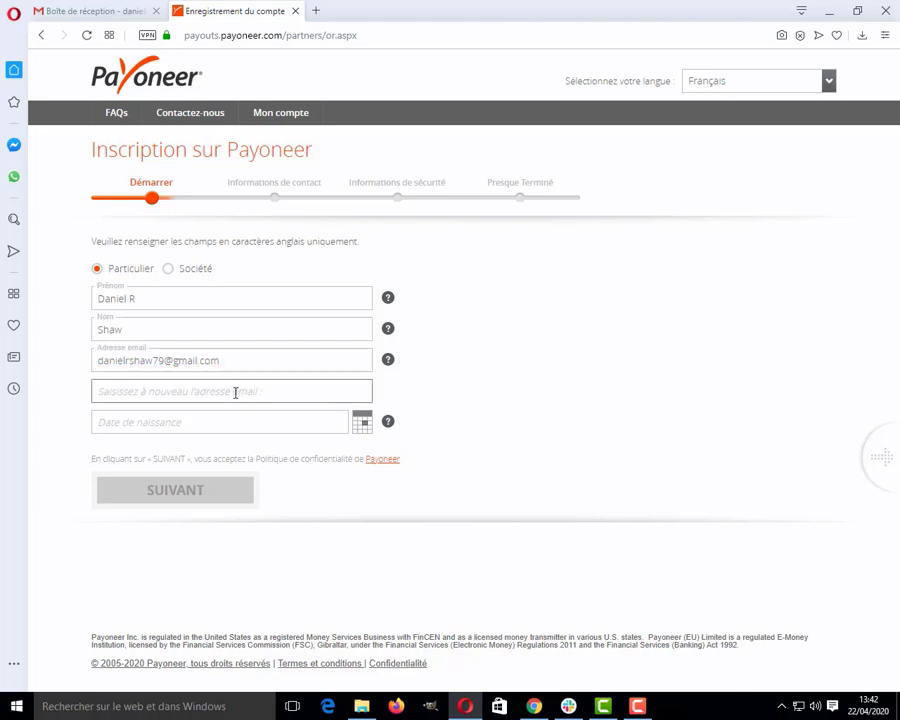
pyautogui.hotkey('ctrl', 'v')
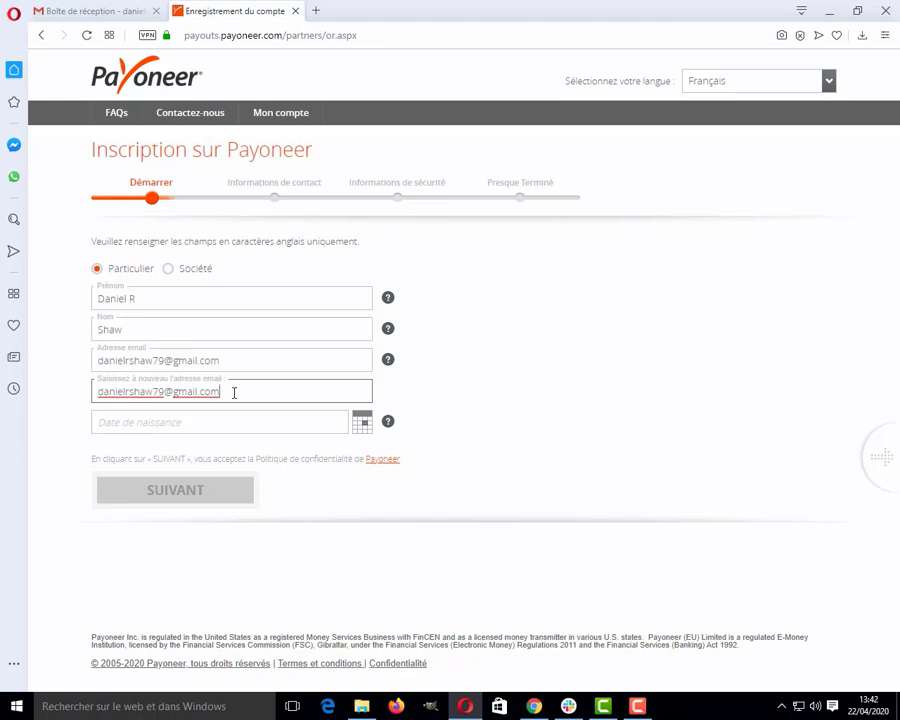
# Step: Pick year 1980, month October and day 1 in the date-of-birth calendar
pyautogui.click(362, 421)
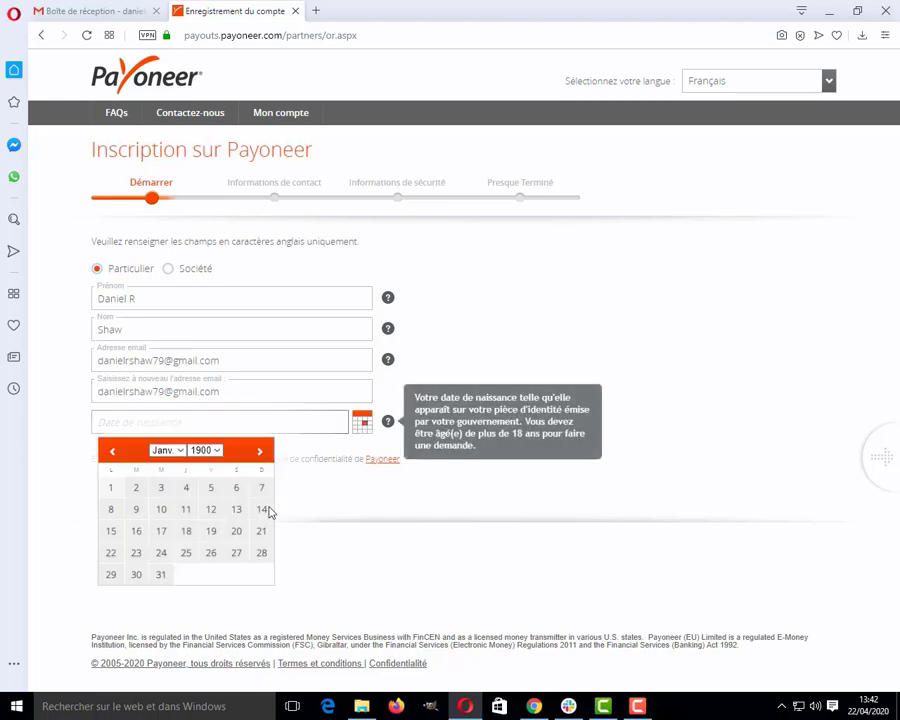
pyautogui.click(214, 450)
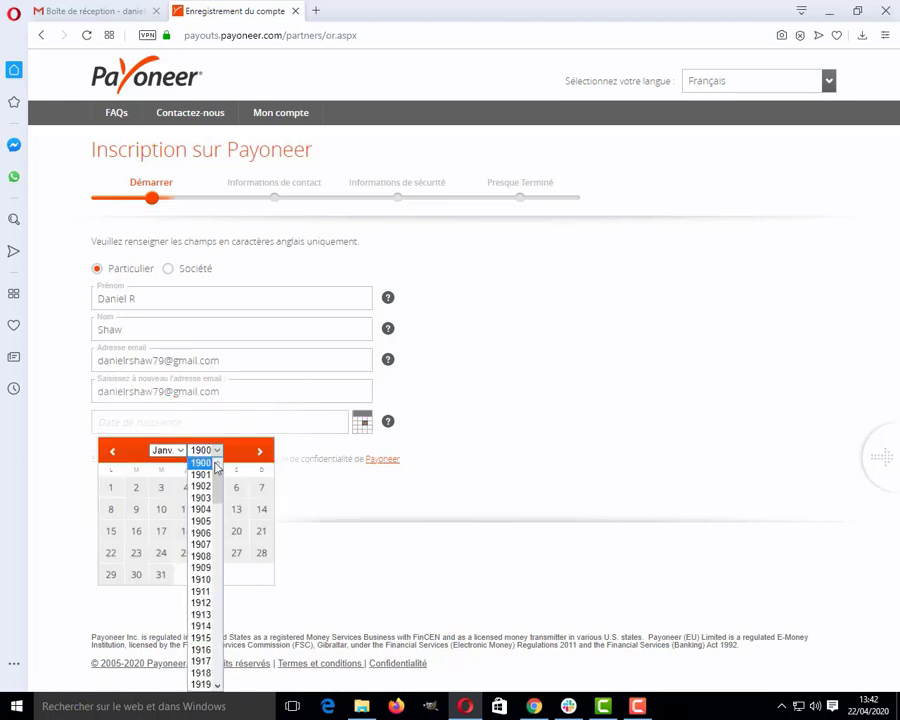
pyautogui.scroll(-7, 215, 600)
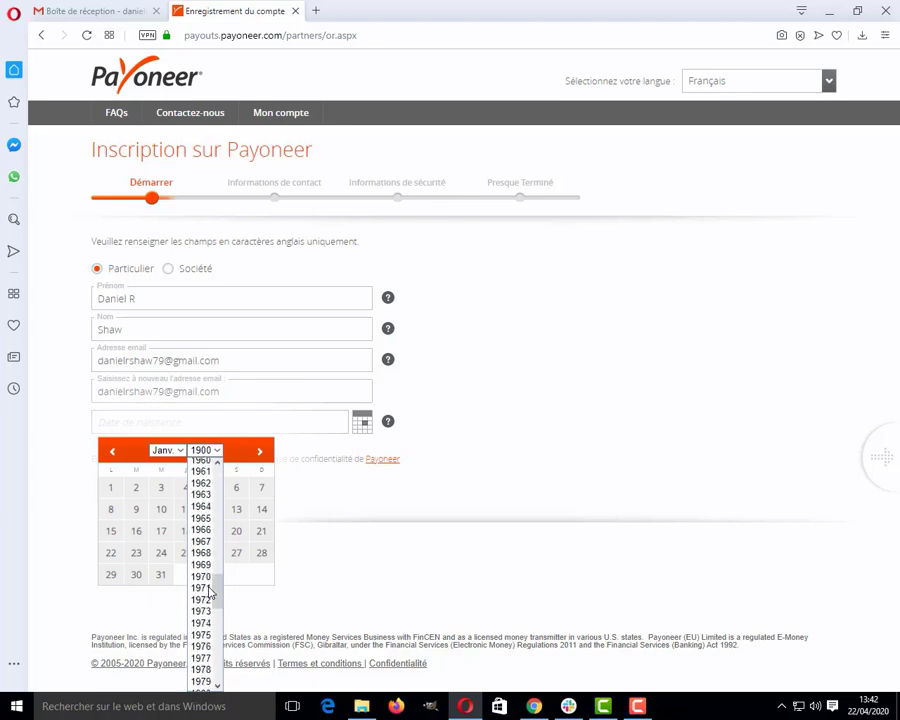
pyautogui.scroll(-5, 210, 592)
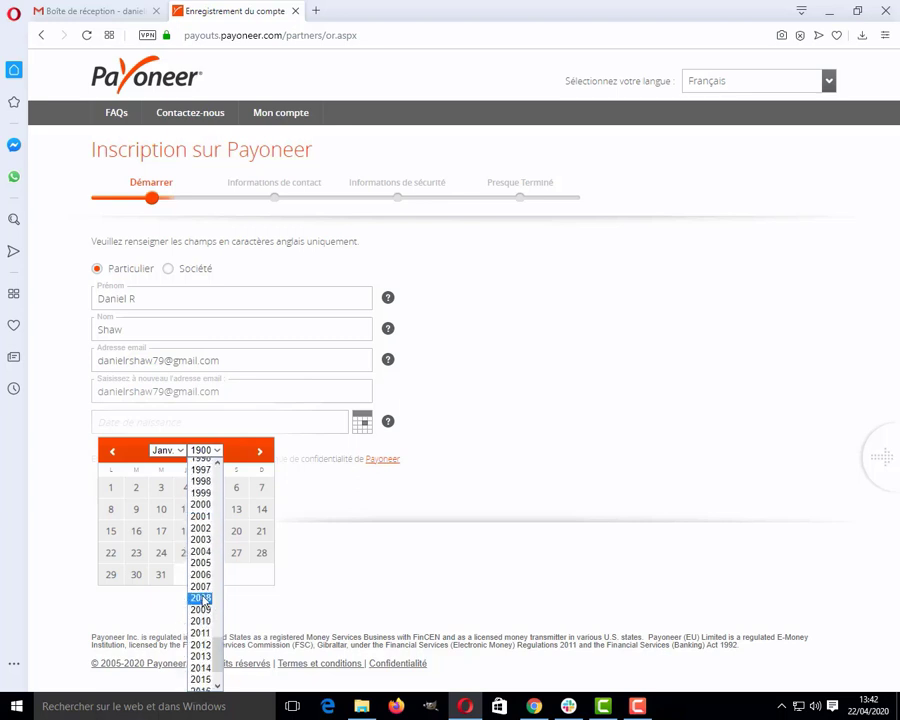
pyautogui.scroll(4, 203, 598)
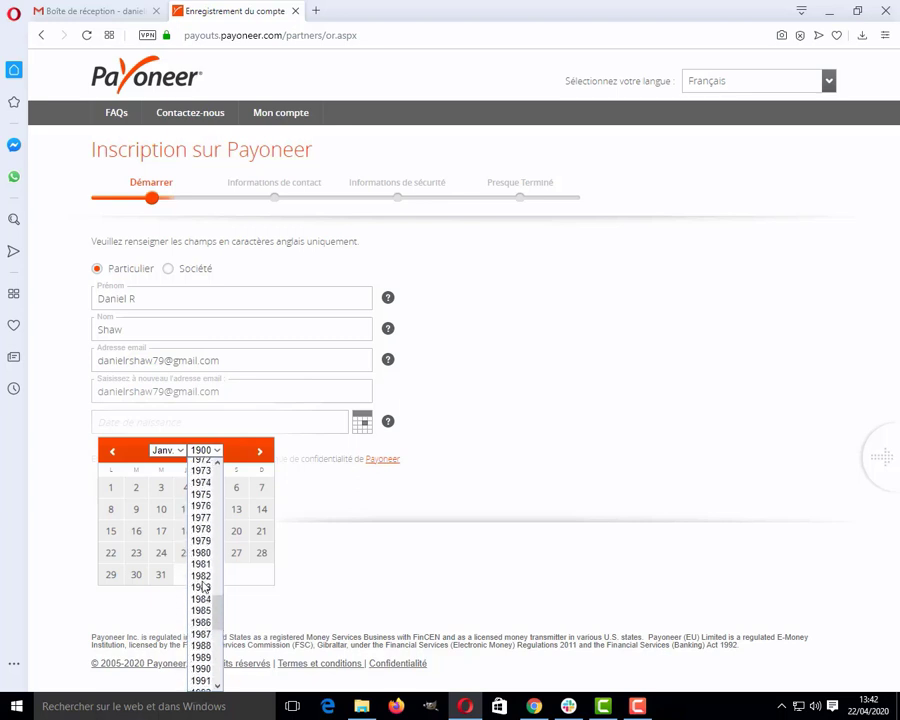
pyautogui.click(201, 552)
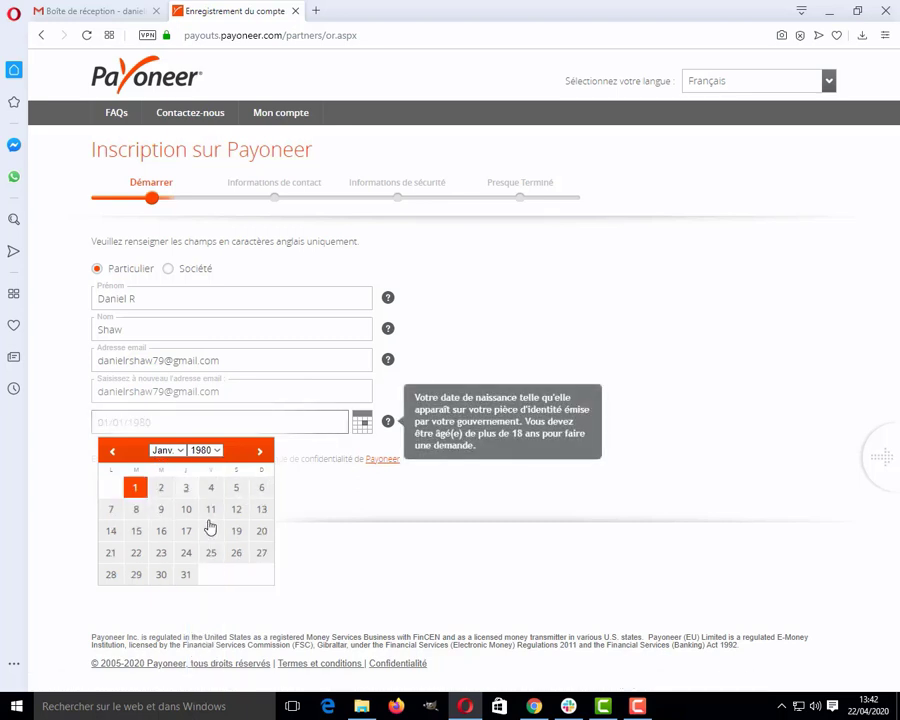
pyautogui.click(182, 450)
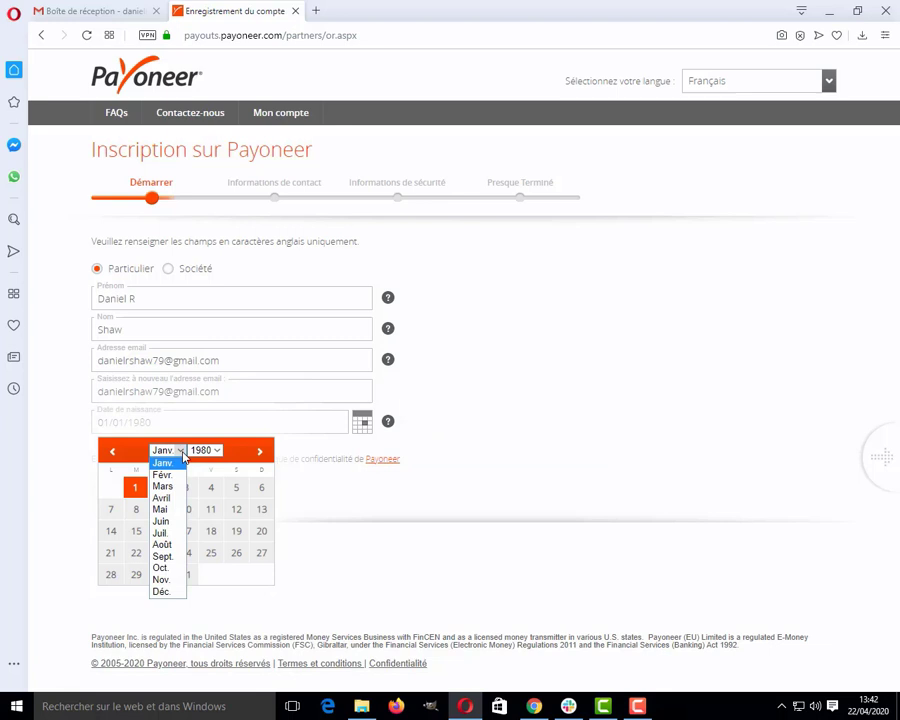
pyautogui.click(163, 567)
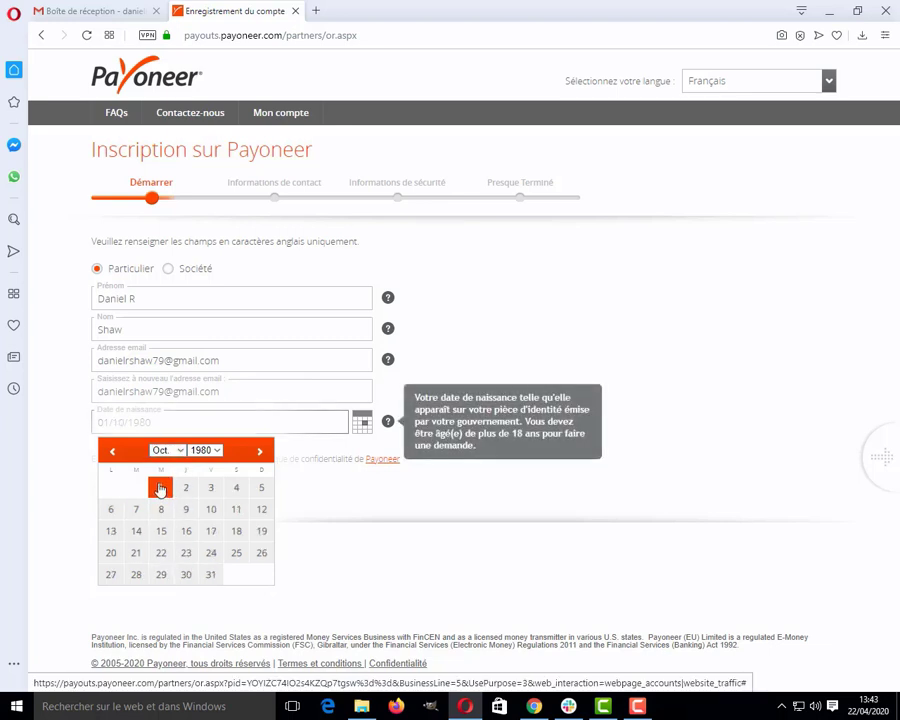
pyautogui.click(160, 487)
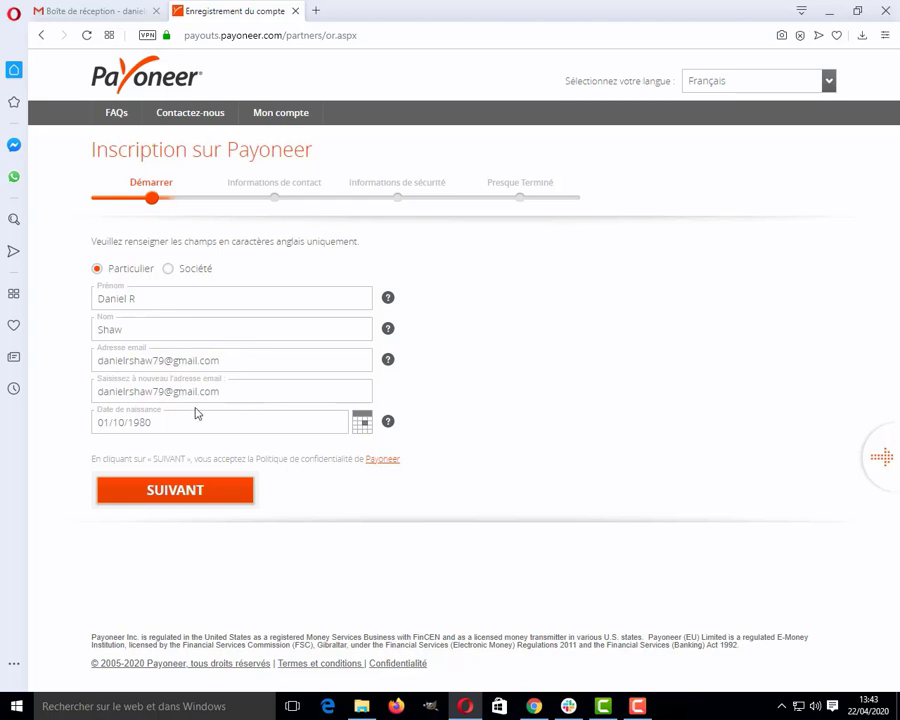
# Step: Continue to contact details and enter the street address, removing the leading city name to fit 40 characters
pyautogui.click(189, 491)
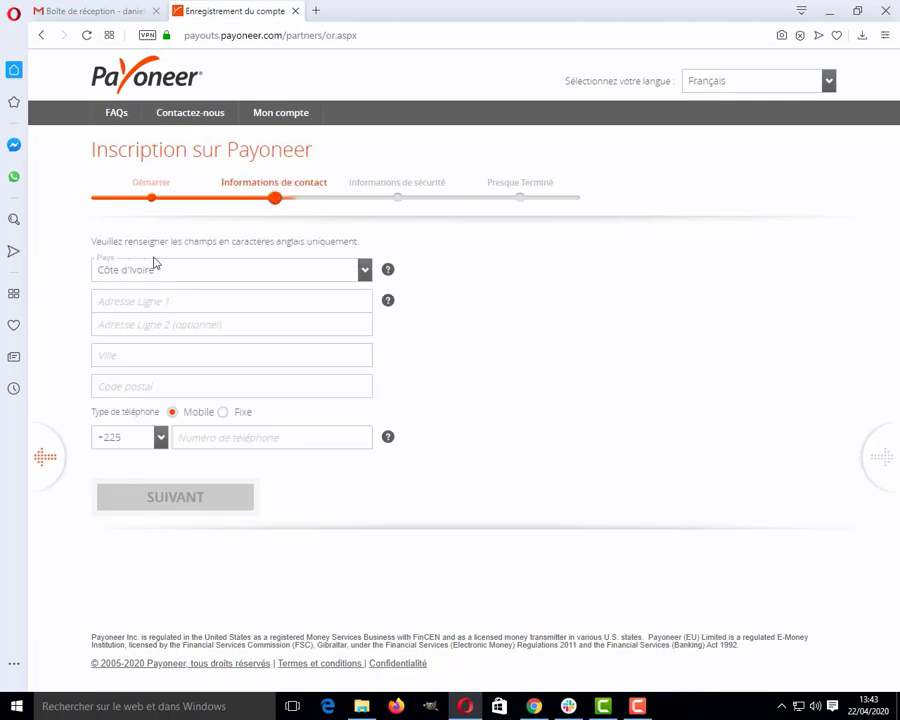
pyautogui.click(192, 299)
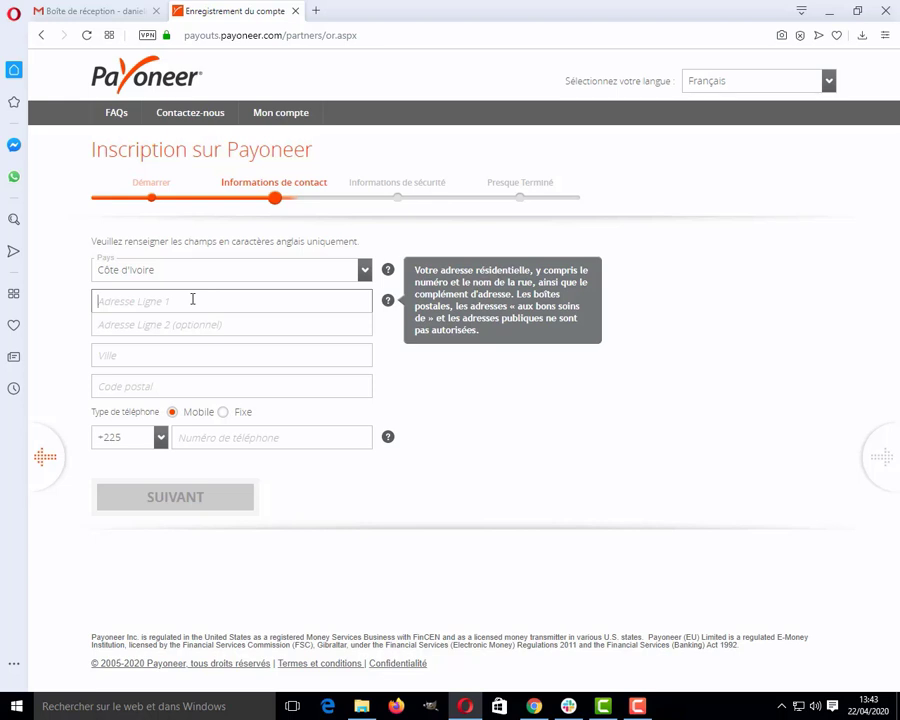
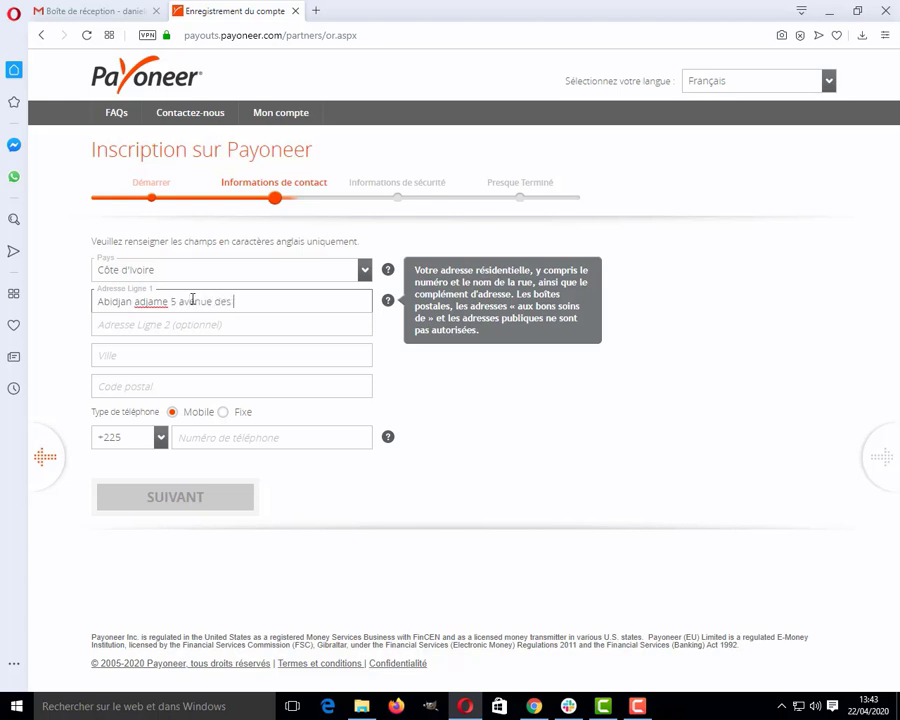
pyautogui.click(201, 354)
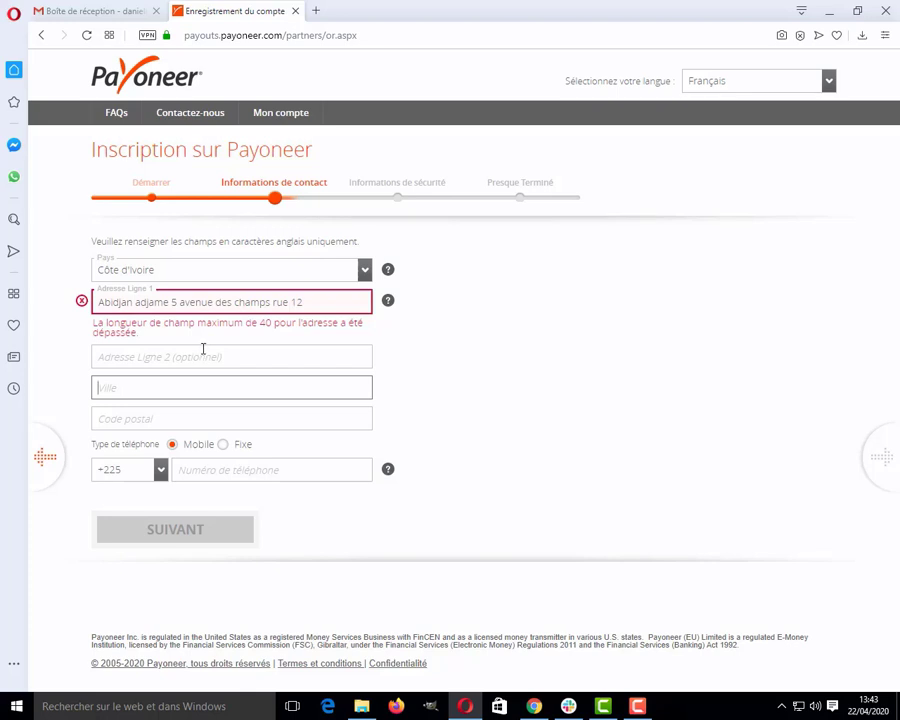
pyautogui.click(137, 302)
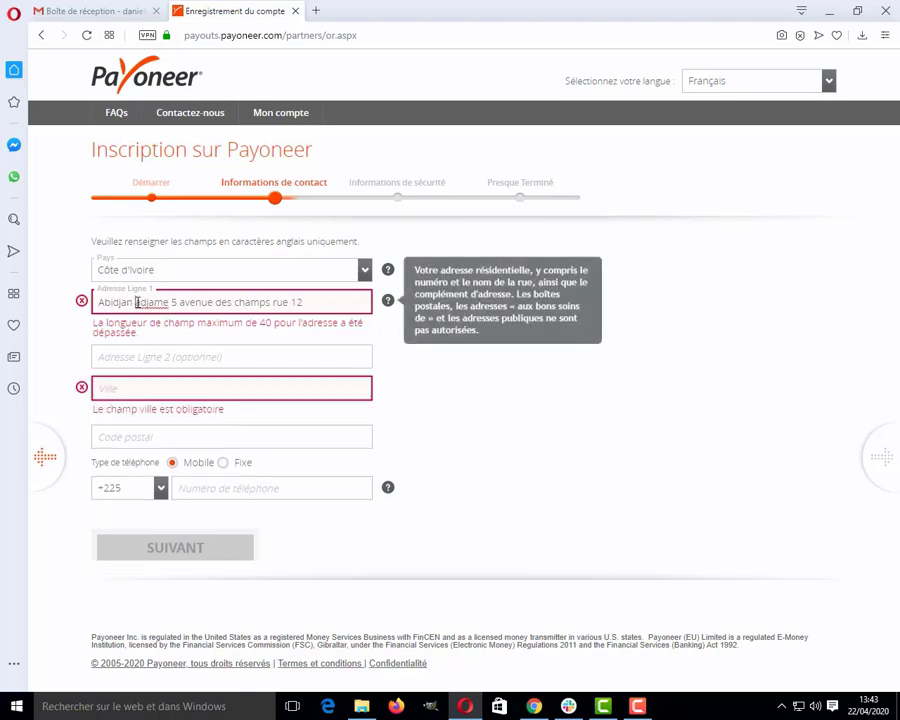
pyautogui.press('BackSpace')
pyautogui.press('BackSpace')
pyautogui.press('BackSpace')
pyautogui.press('BackSpace')
pyautogui.press('BackSpace')
pyautogui.press('BackSpace')
pyautogui.press('BackSpace')
pyautogui.press('BackSpace')
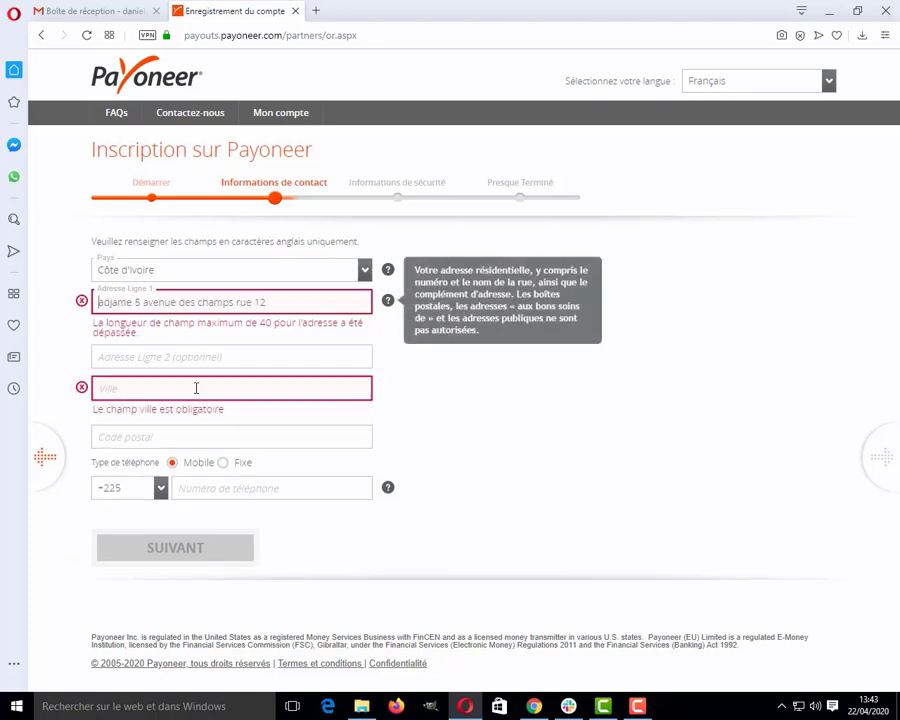
pyautogui.click(194, 387)
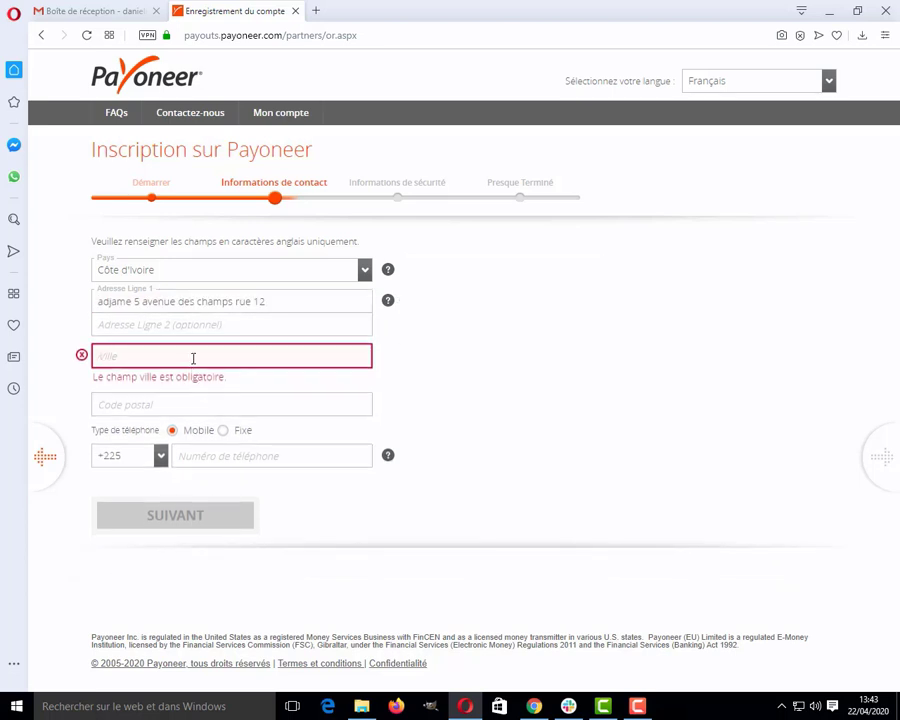
# Step: Enter the city, postal code and mobile phone number, then submit the contact details
pyautogui.write('Abidjan')
pyautogui.click(180, 402)
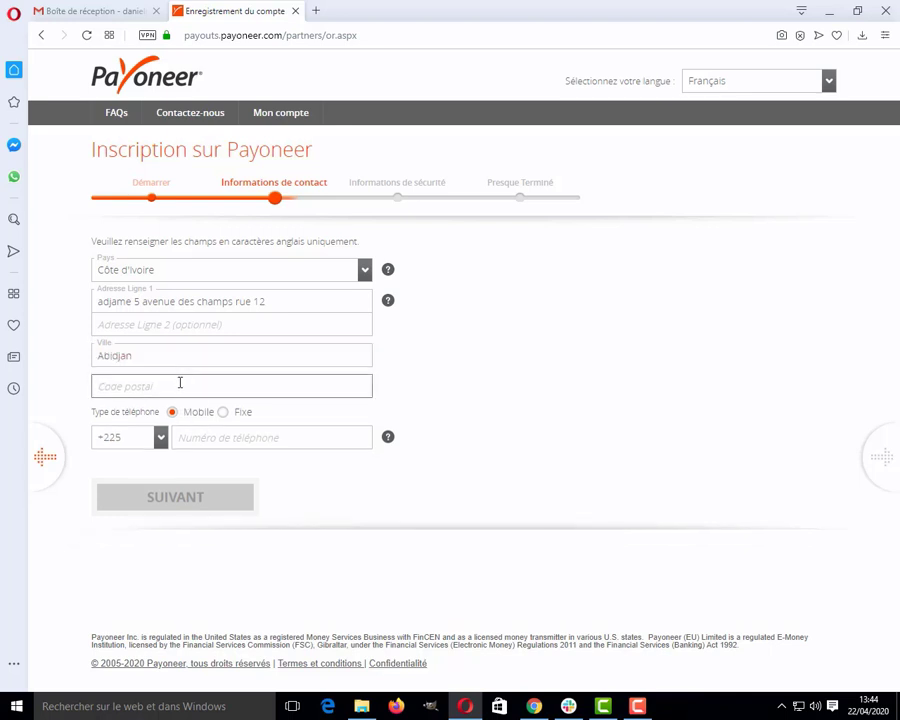
pyautogui.write('225')
pyautogui.click(230, 442)
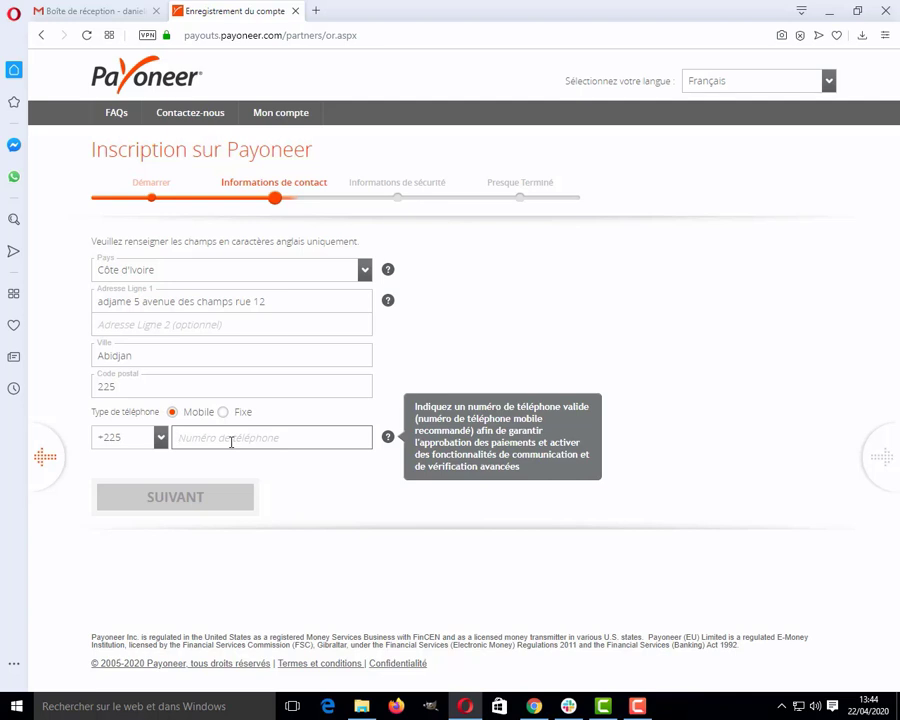
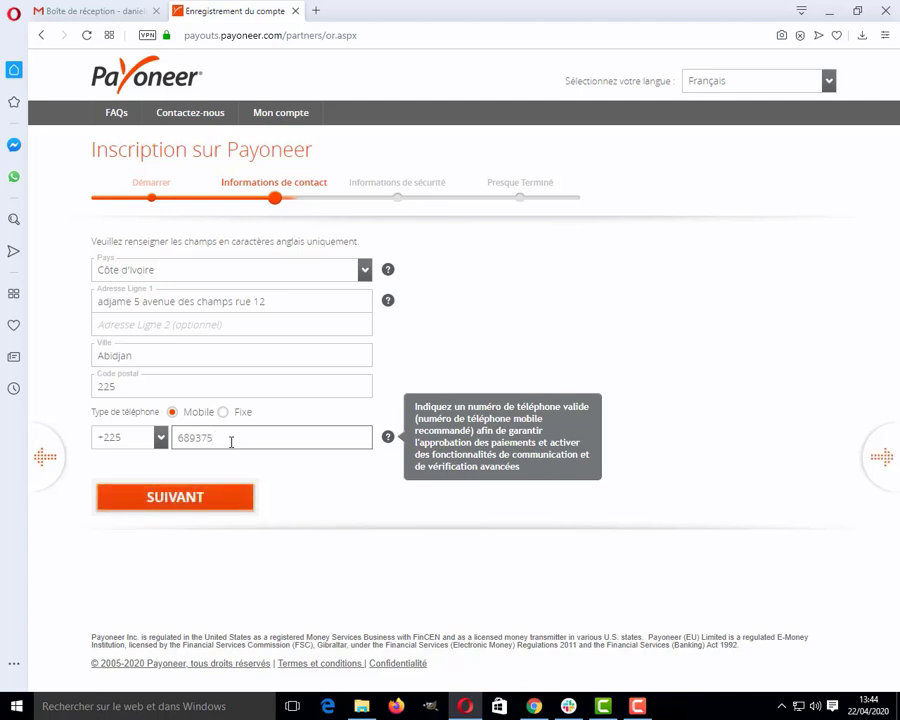
pyautogui.click(202, 496)
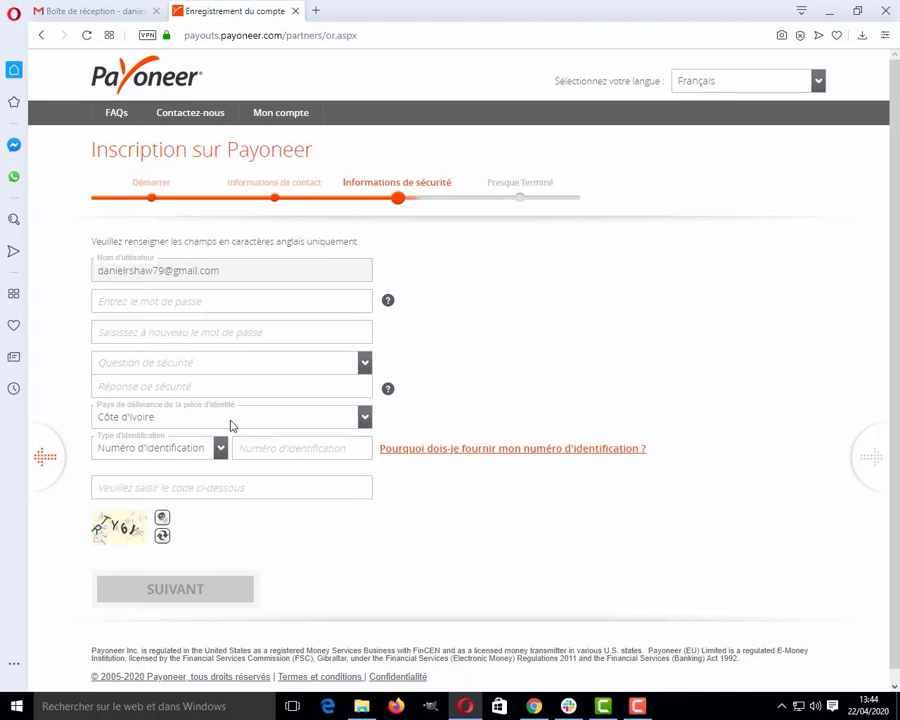
# Step: Type the account password and repeat it in the confirmation field
pyautogui.click(188, 301)
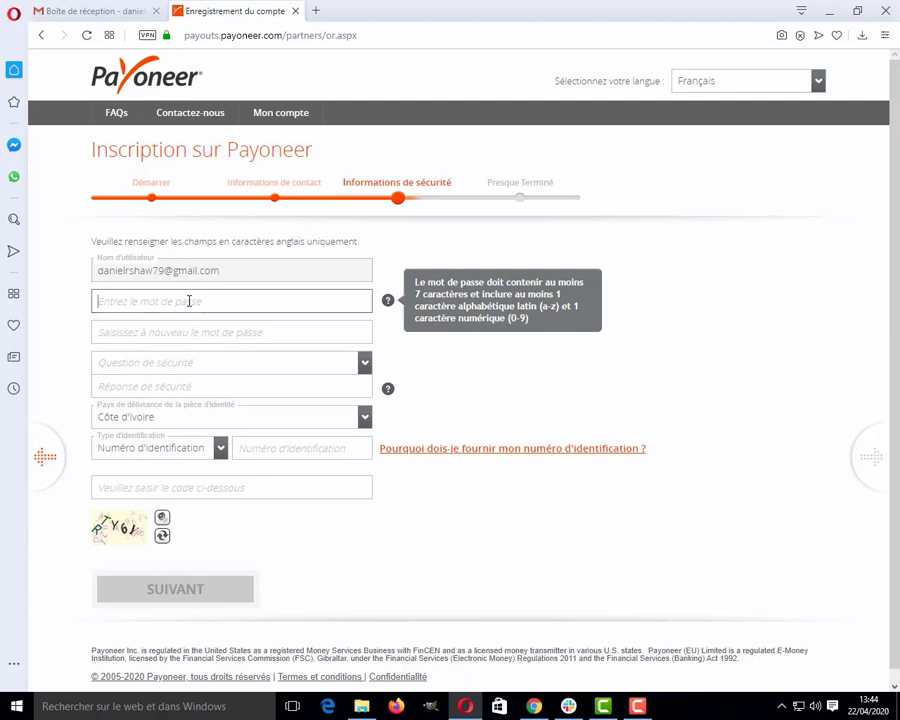
pyautogui.write('************')
pyautogui.click(198, 336)
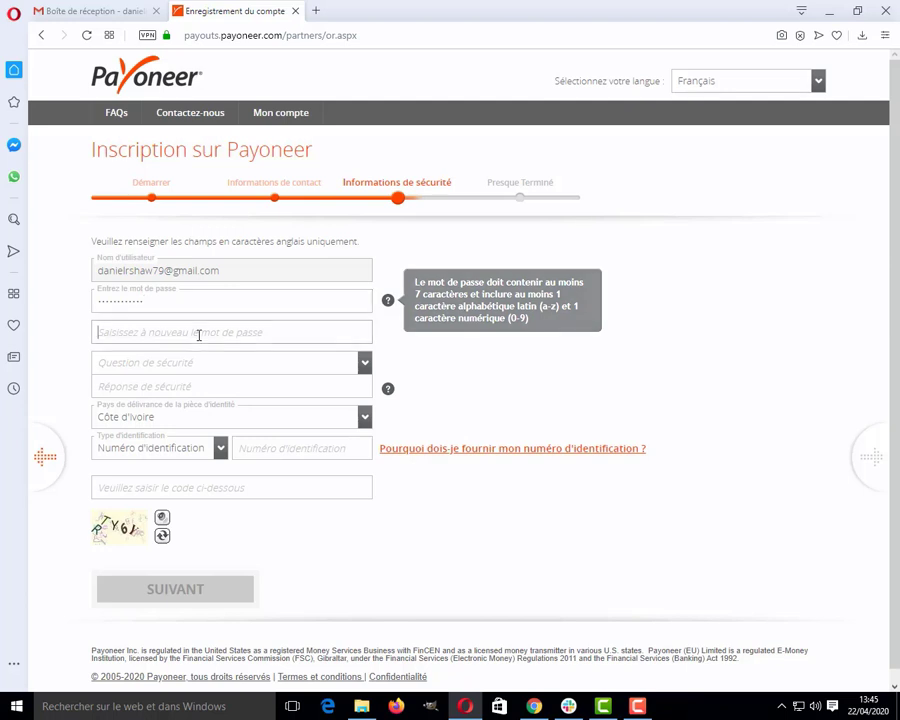
pyautogui.write('****')
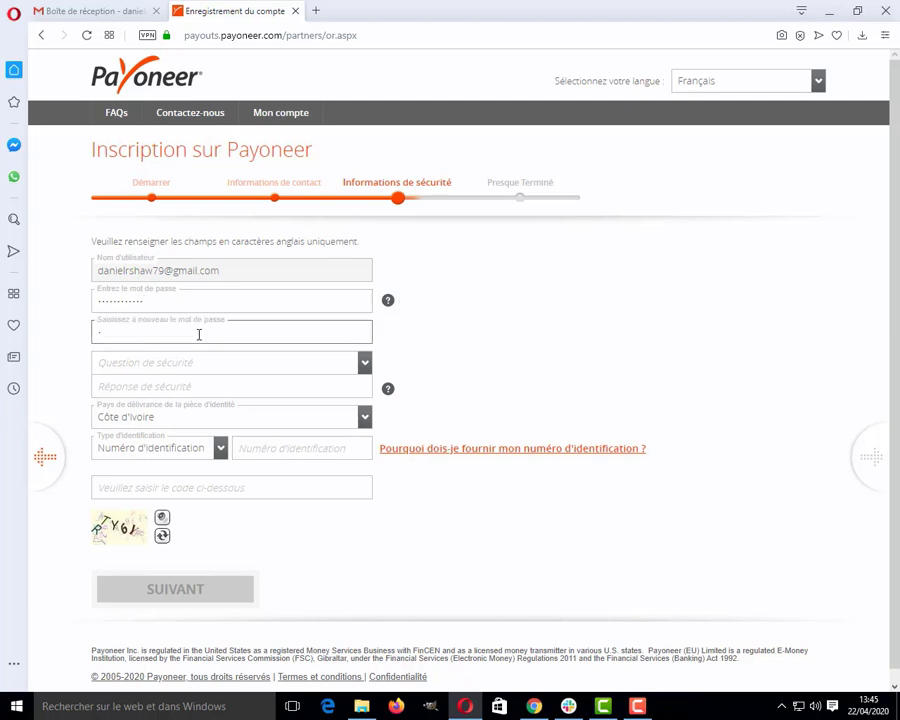
pyautogui.write('********')
pyautogui.click(213, 366)
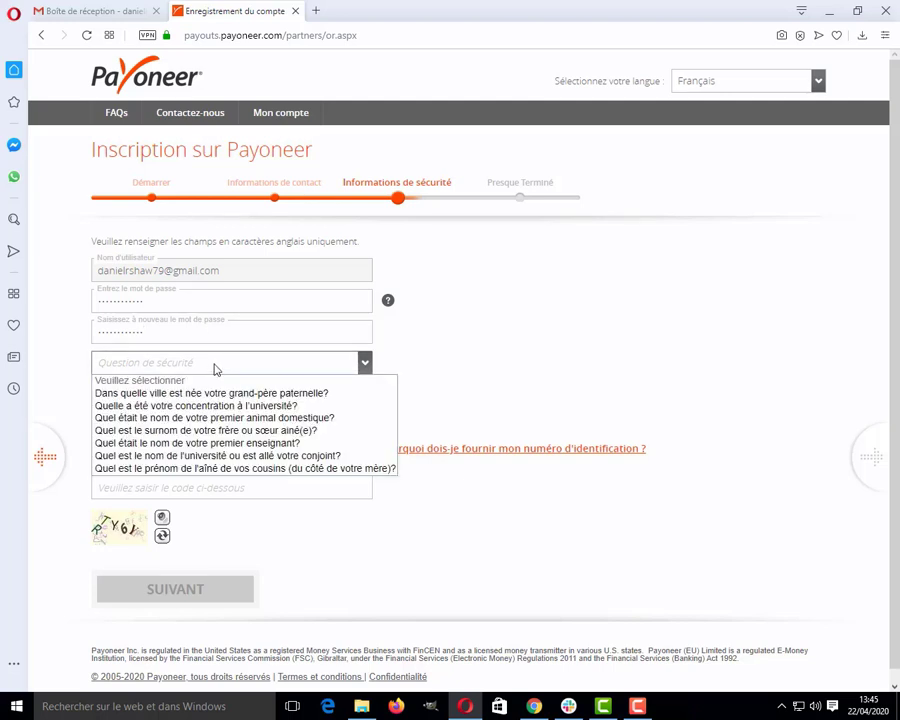
# Step: Choose the paternal grandfather's birth-city question, type its answer and enter the ID number
pyautogui.click(223, 393)
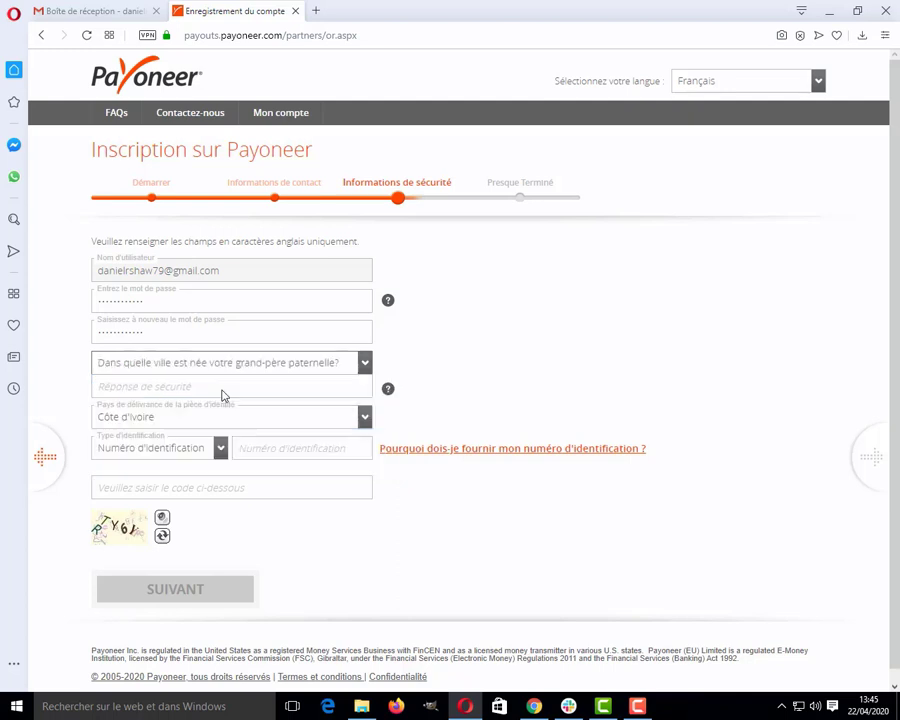
pyautogui.click(222, 387)
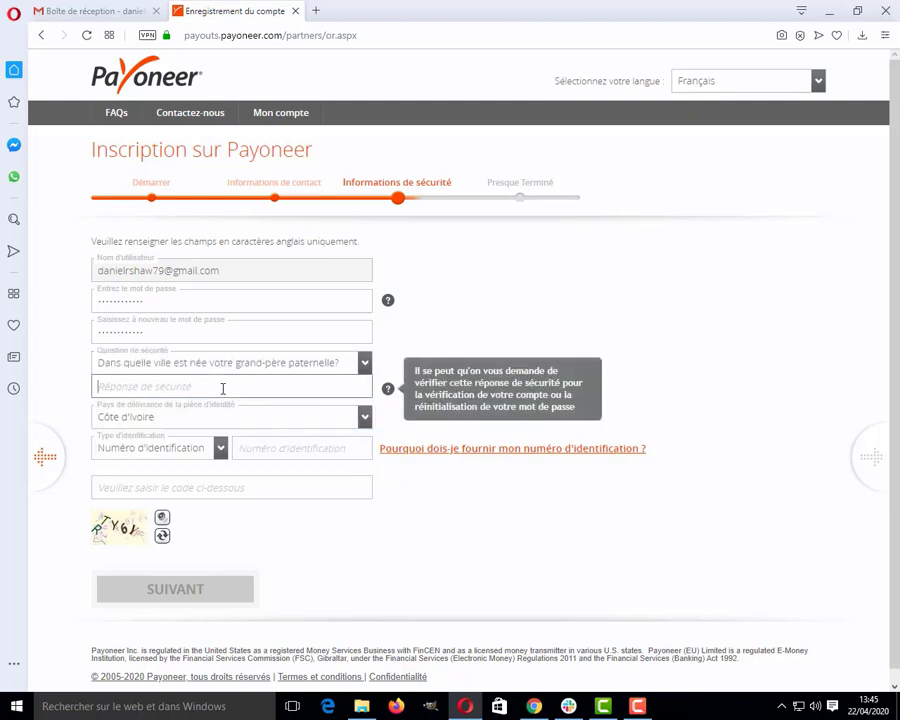
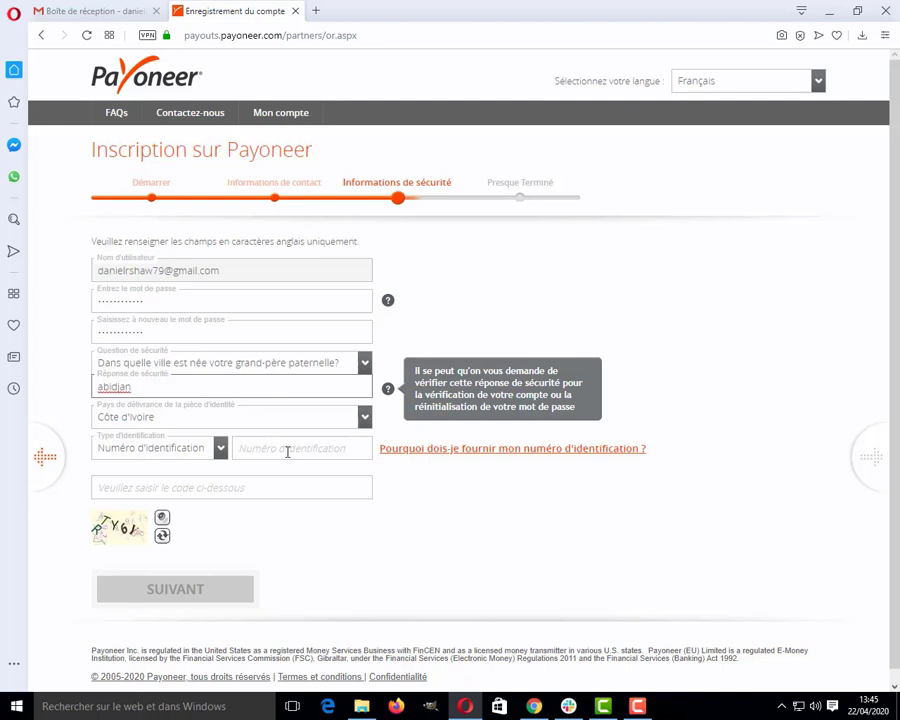
pyautogui.click(287, 452)
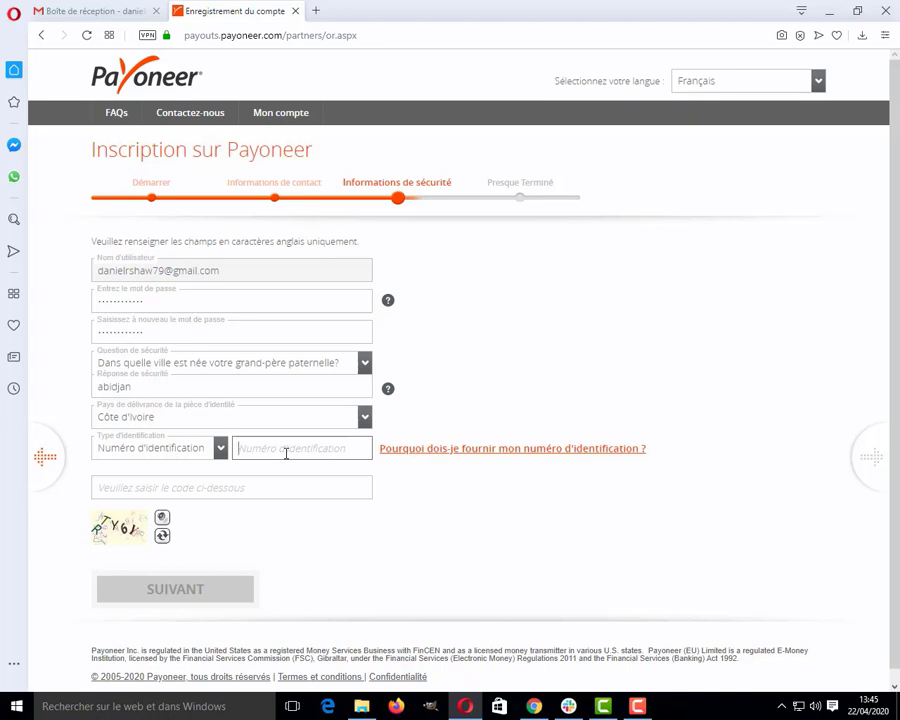
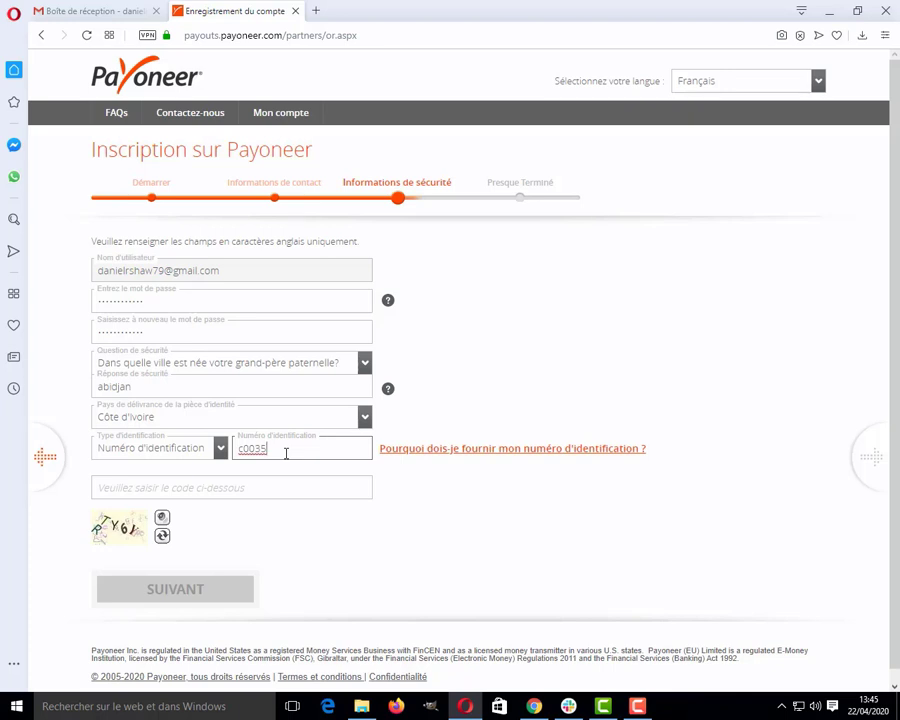
# Step: Enter the verification code and submit the security information
pyautogui.click(278, 491)
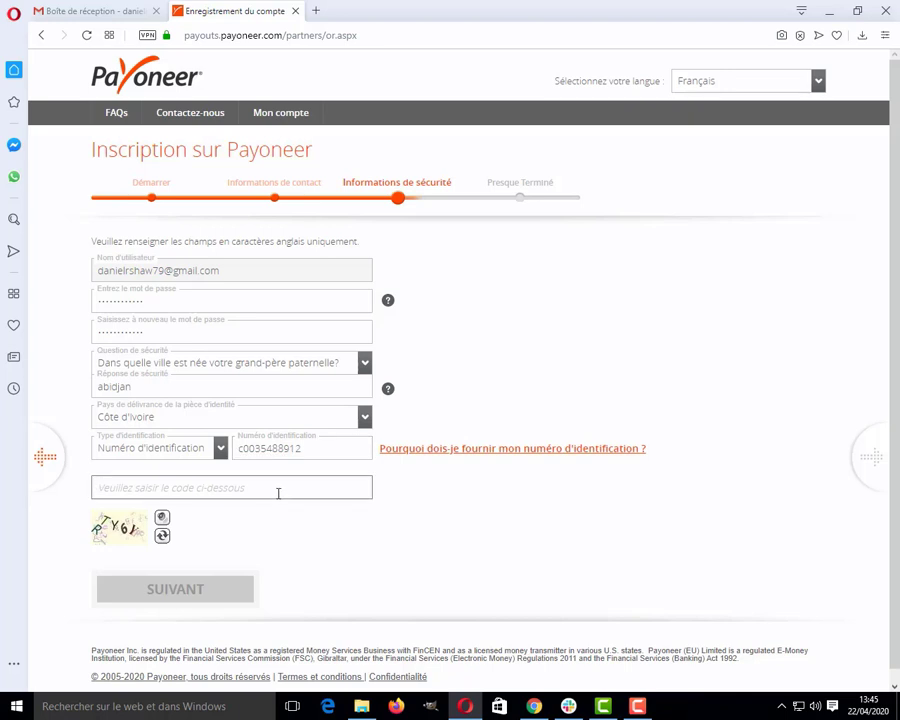
pyautogui.hotkey('ctrl', 'a')
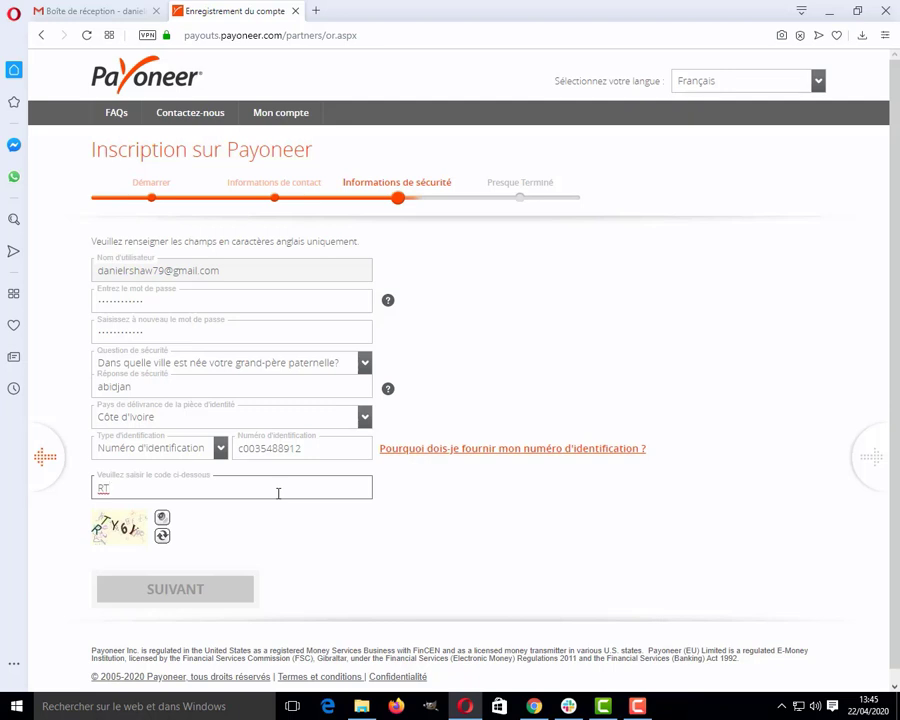
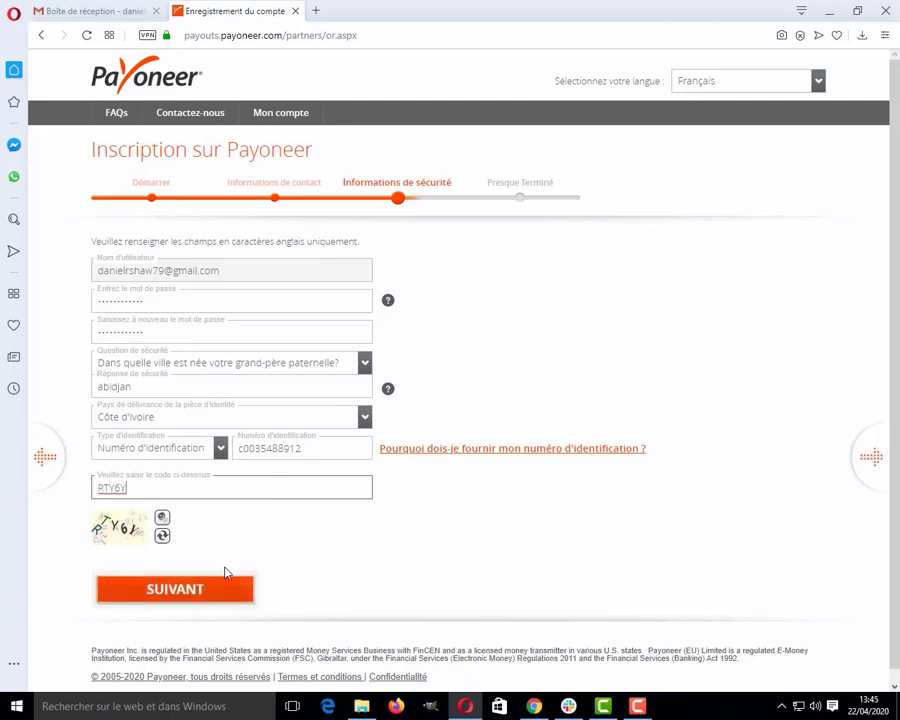
pyautogui.click(200, 592)
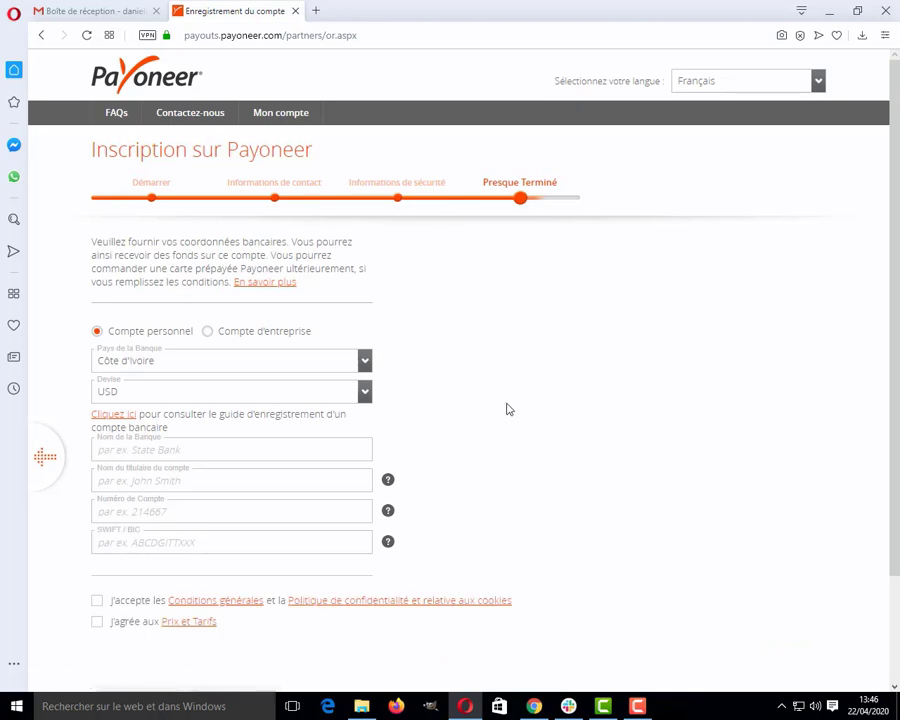
# Step: Settle on EUR as the Devise for the Côte d'Ivoire bank account after briefly trying USD
pyautogui.scroll(-1, 507, 409)
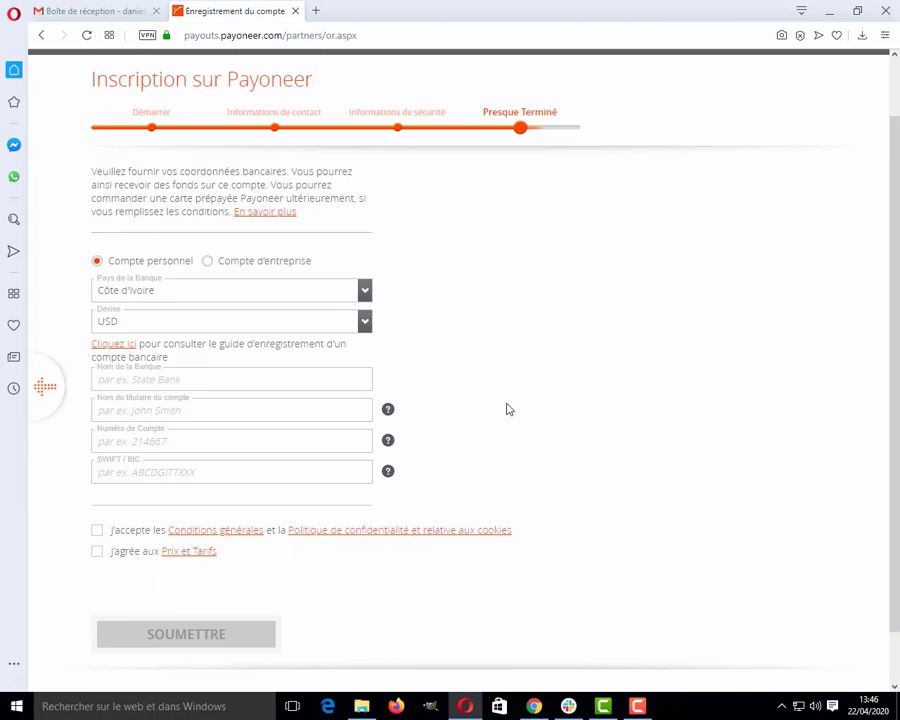
pyautogui.scroll(1, 507, 409)
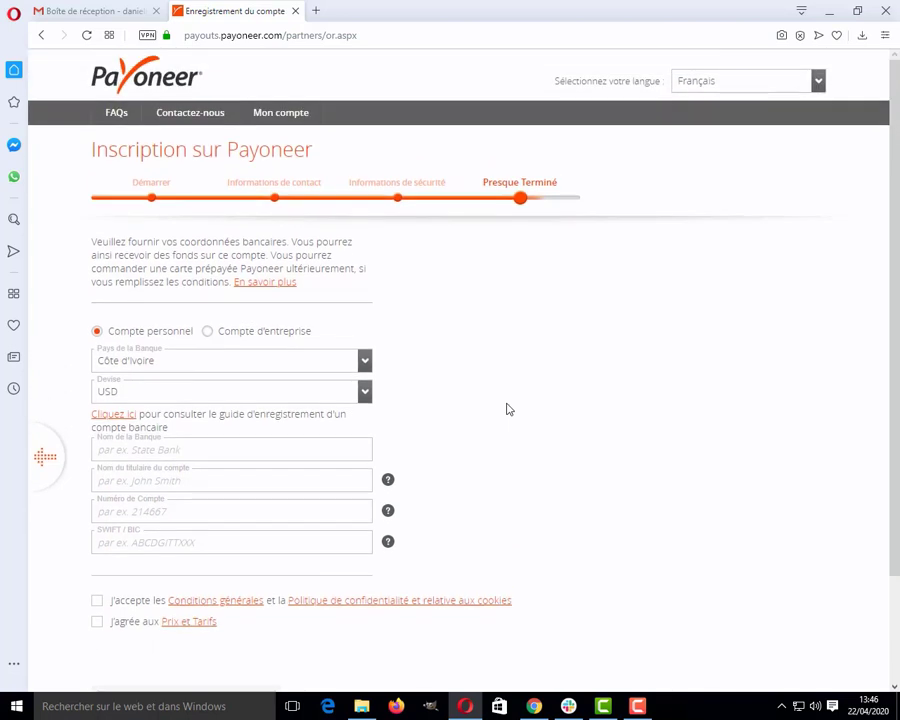
pyautogui.scroll(-2, 507, 409)
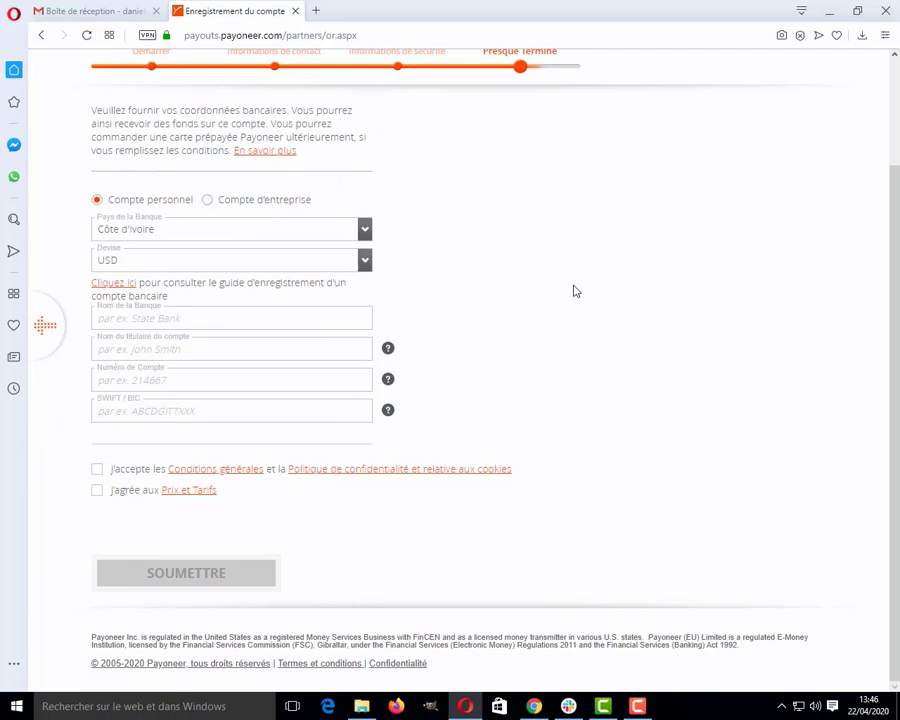
pyautogui.click(366, 262)
pyautogui.click(343, 289)
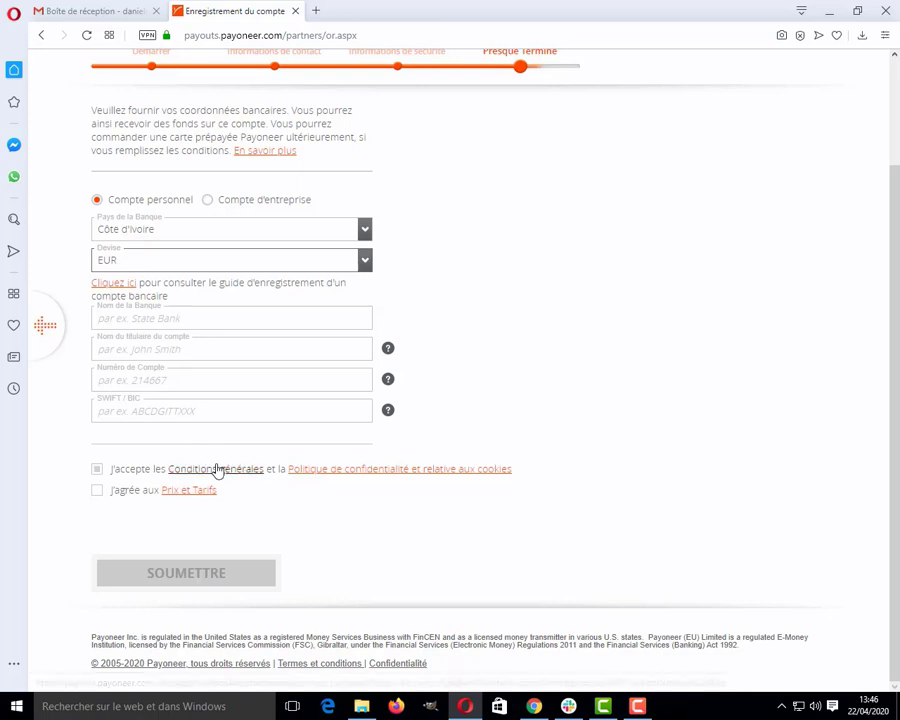
pyautogui.click(366, 261)
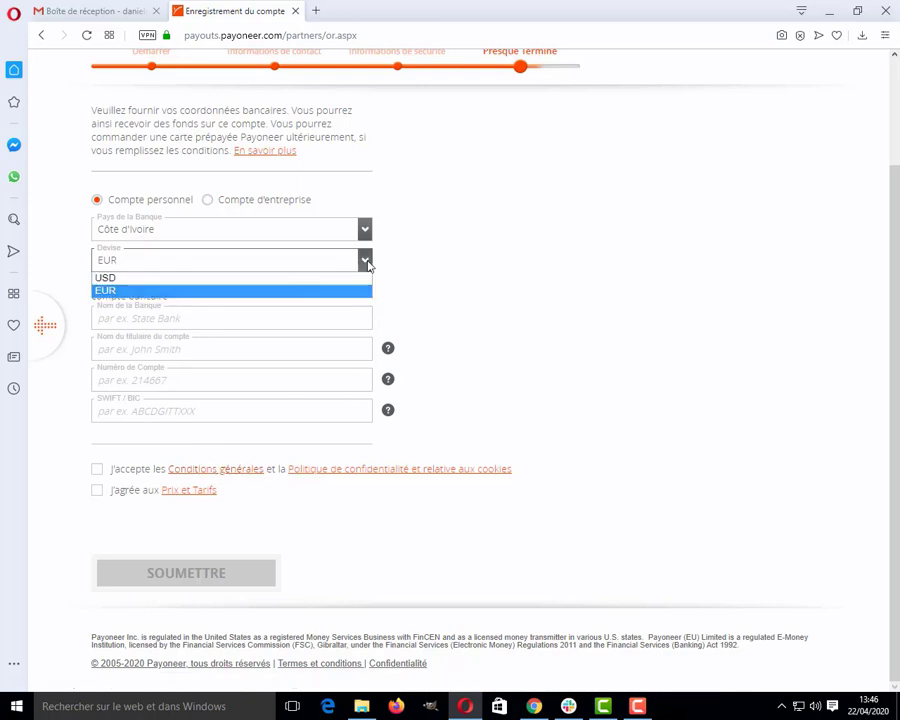
pyautogui.click(333, 279)
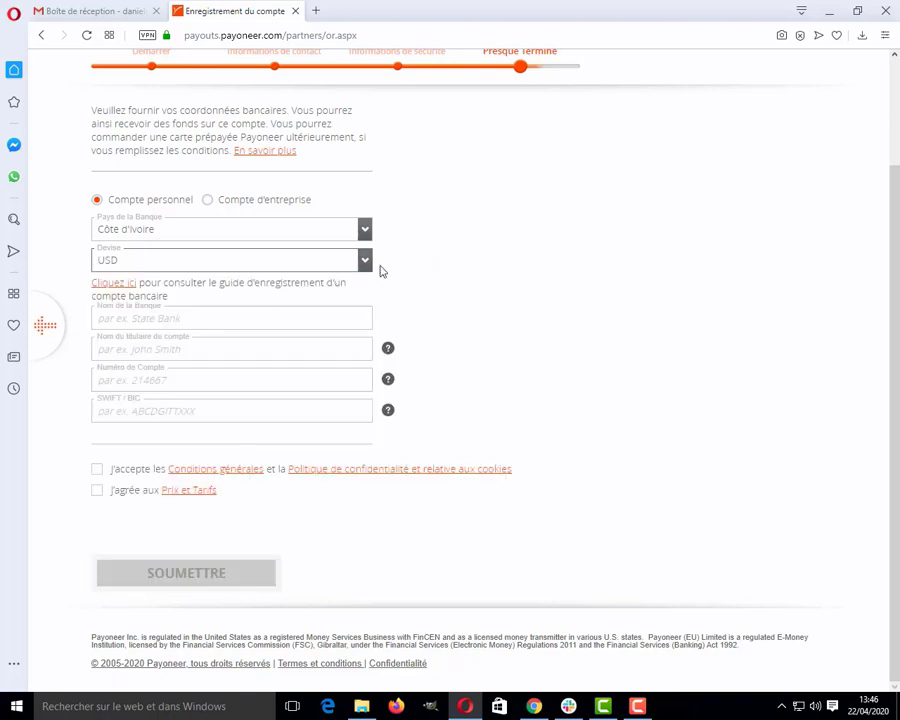
pyautogui.click(364, 262)
pyautogui.click(322, 291)
# Step: Enter Ecobank as the bank name and the account holder's full name, capitalizing the first name
pyautogui.click(127, 316)
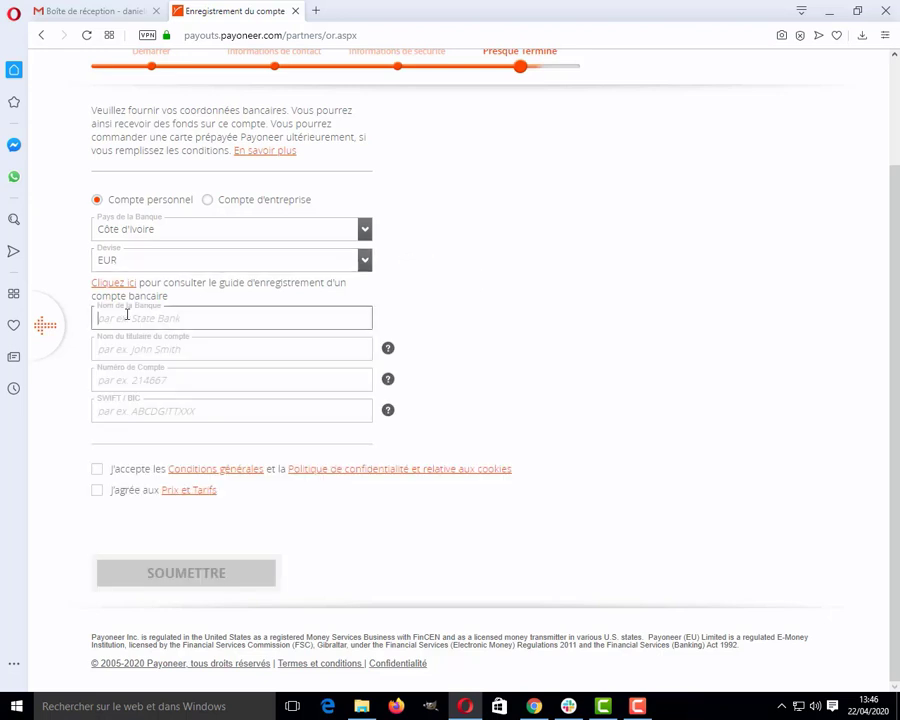
pyautogui.write('Ec')
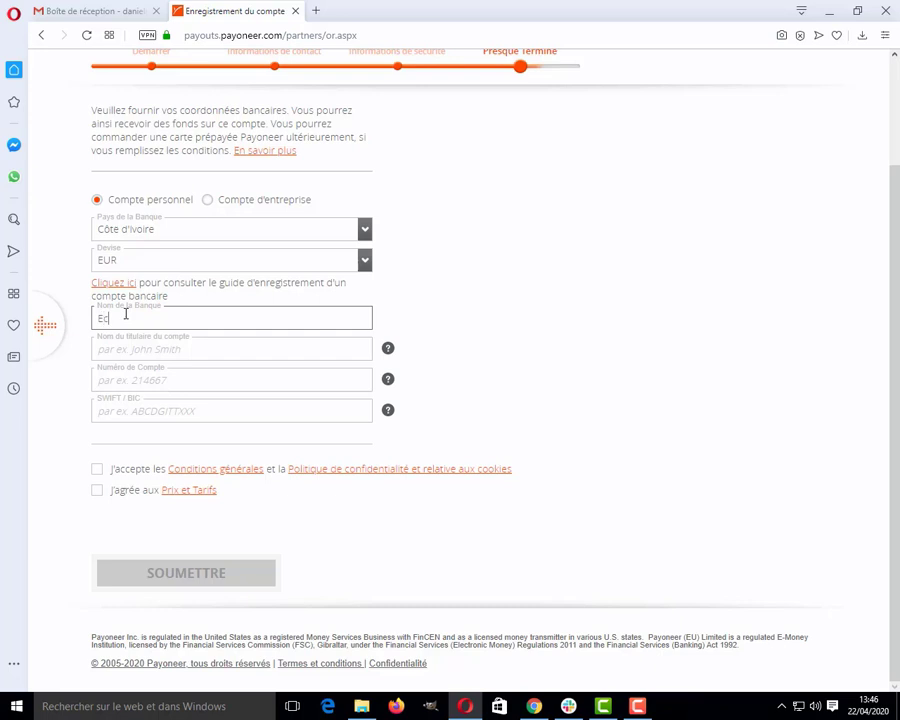
pyautogui.write('obank')
pyautogui.click(199, 346)
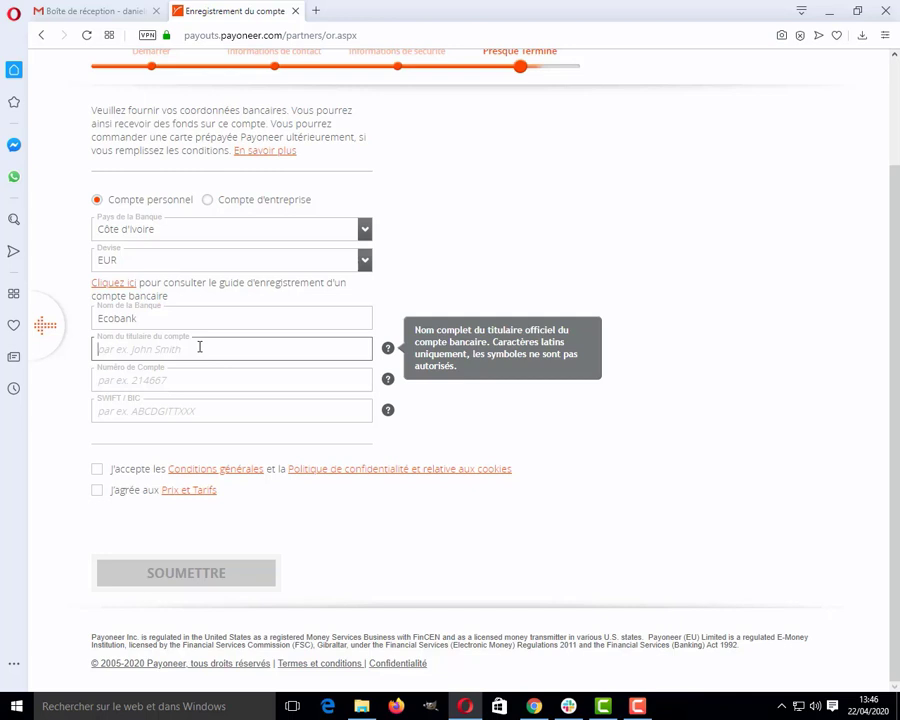
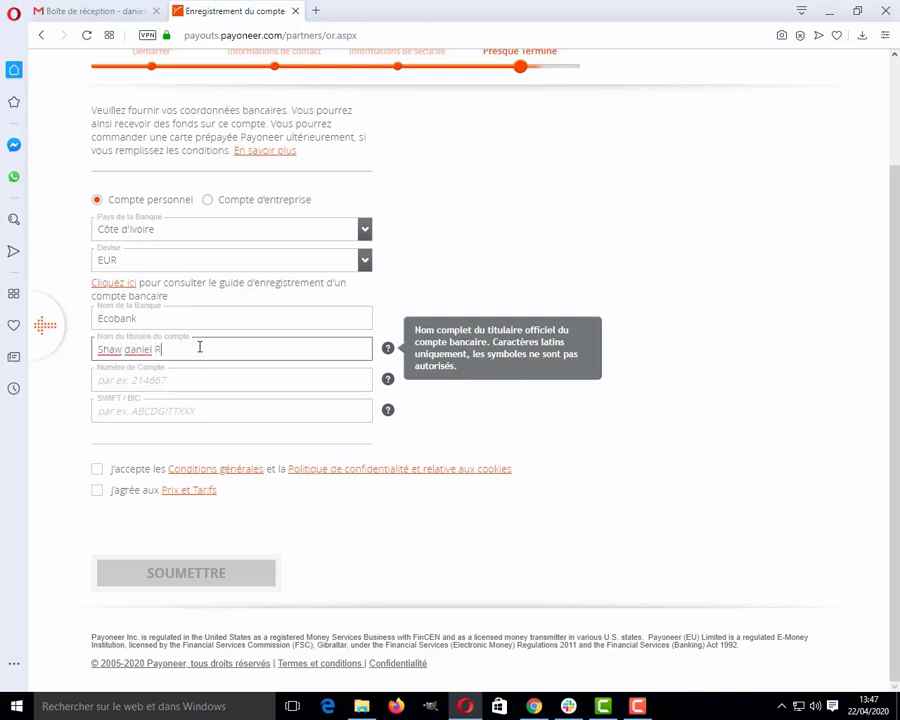
pyautogui.click(133, 350)
pyautogui.click(133, 356)
pyautogui.press('BackSpace')
pyautogui.write('D')
# Step: Enter the account number and the SWIFT/BIC code ECOCIAB
pyautogui.click(193, 381)
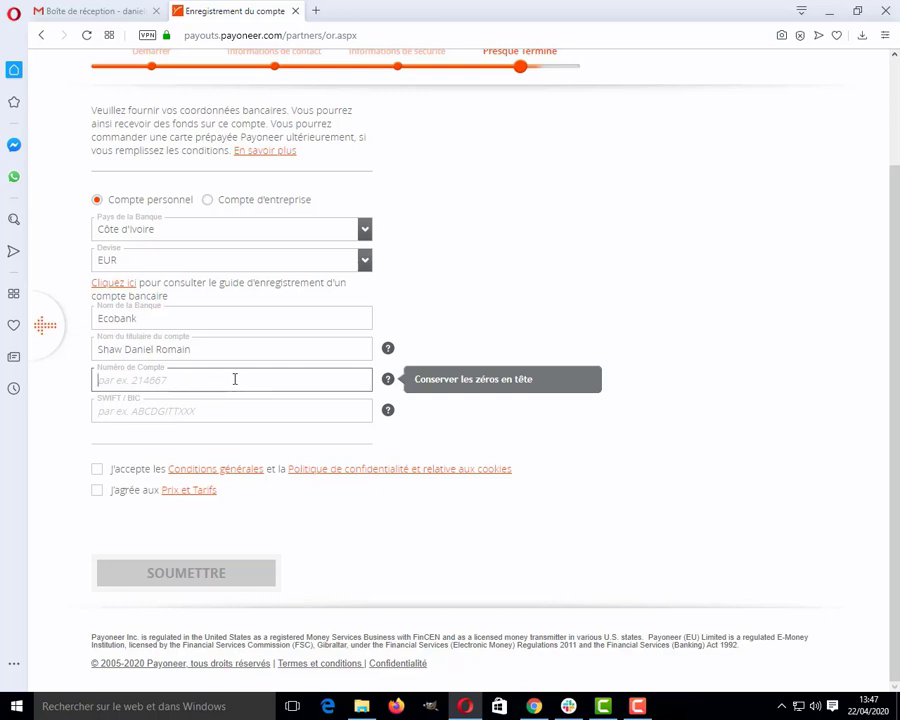
pyautogui.click(186, 410)
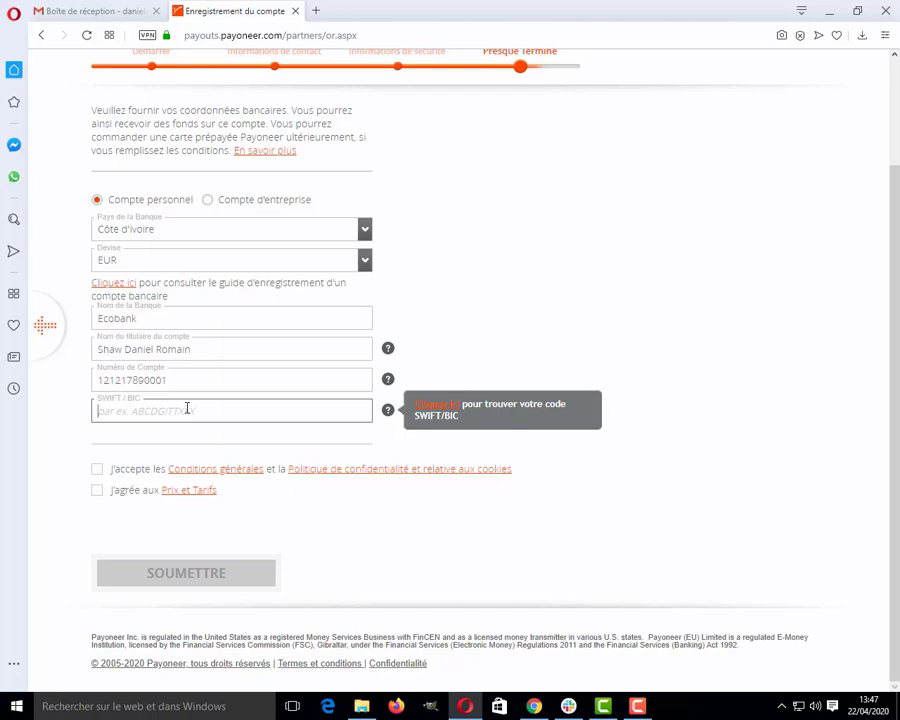
pyautogui.write('ECOCIAB')
# Step: Open the 'Cliquez ici' SWIFT/BIC code finder link in a new tab
pyautogui.rightClick(443, 411)
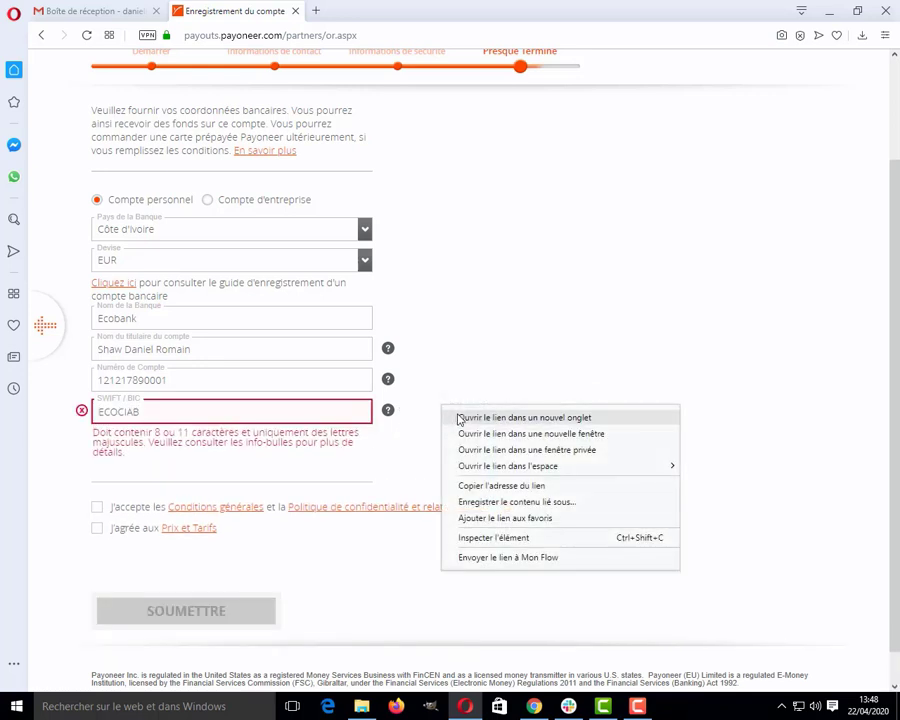
pyautogui.click(488, 418)
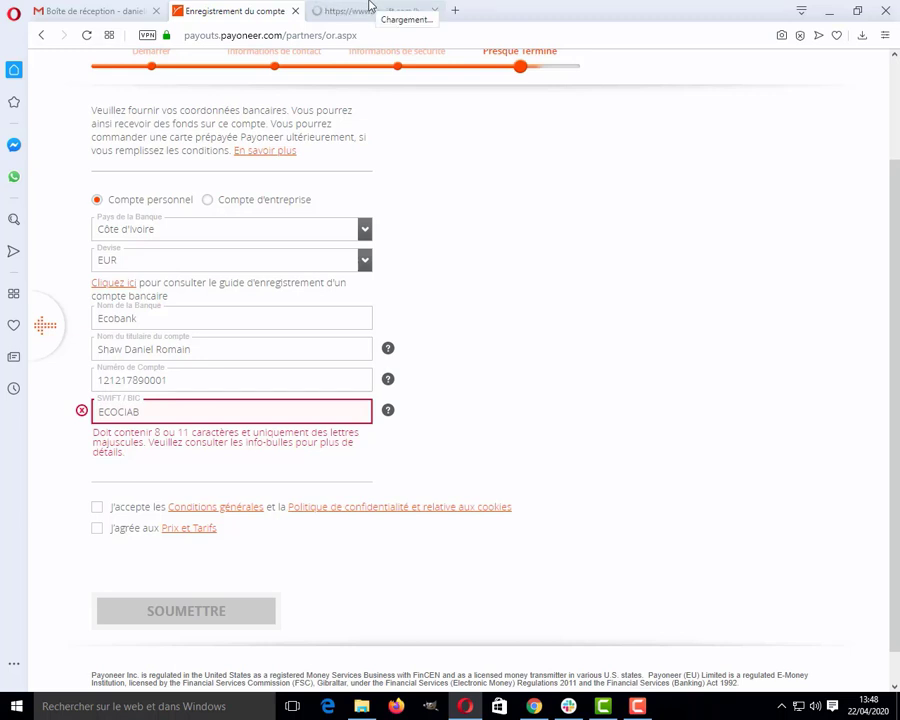
# Step: In the BIC search page, enter institution ECOBANK, city ABIDJAN and country COTE D'IVOIRE
pyautogui.click(369, 10)
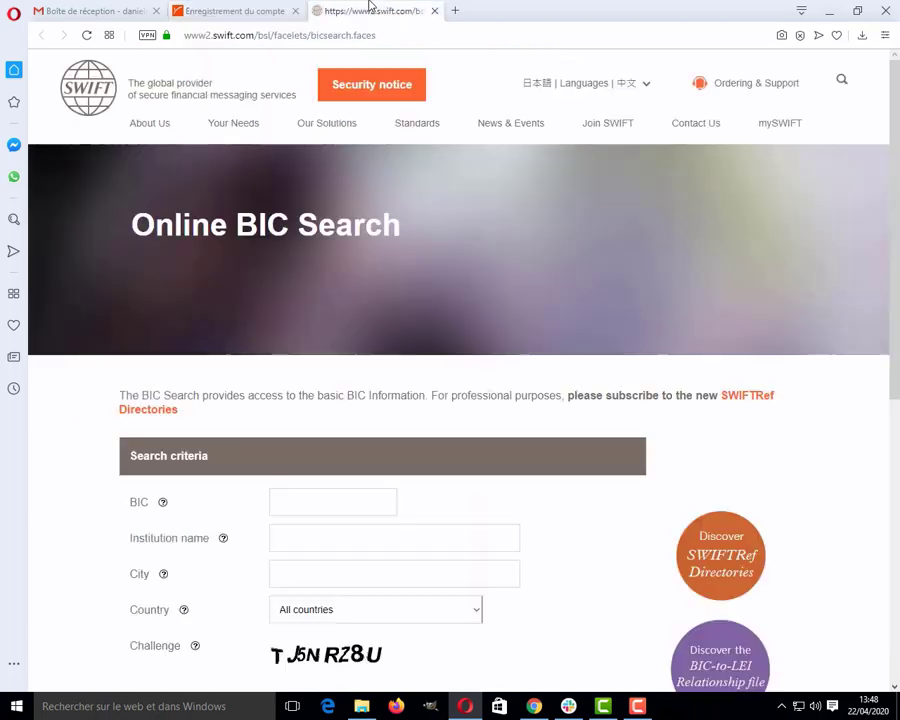
pyautogui.scroll(-3, 412, 345)
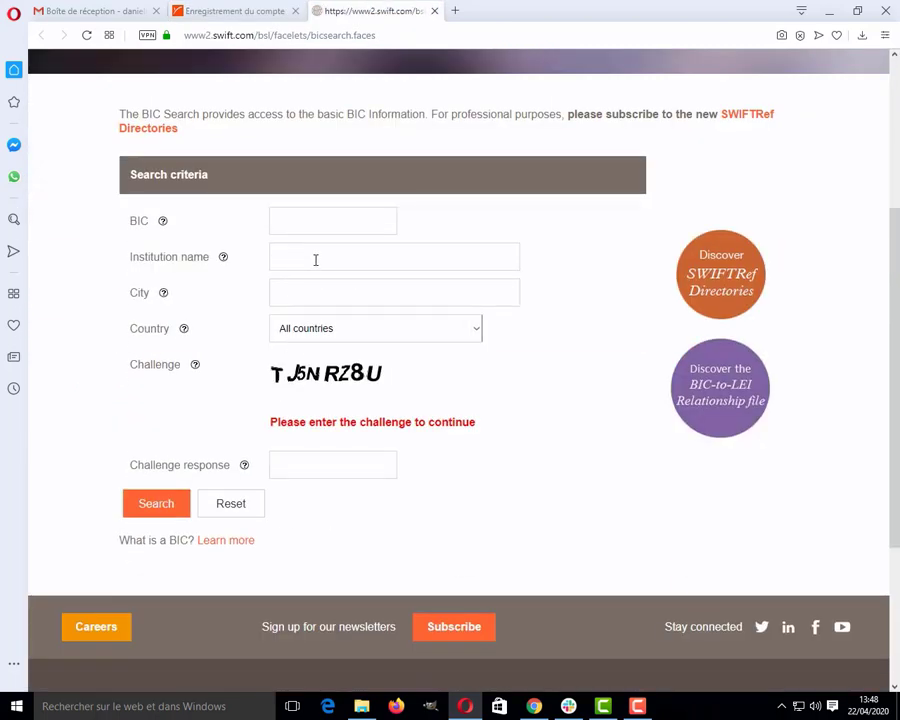
pyautogui.click(315, 260)
pyautogui.write('ECOBANK')
pyautogui.click(319, 289)
pyautogui.write('ABIDJAN')
pyautogui.click(364, 338)
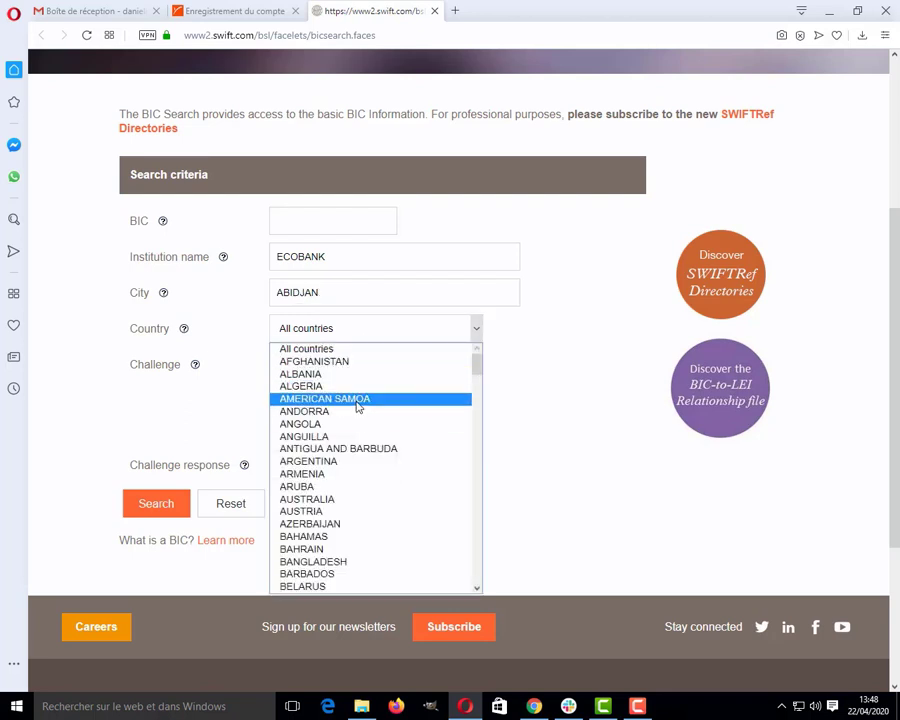
pyautogui.scroll(-5, 357, 408)
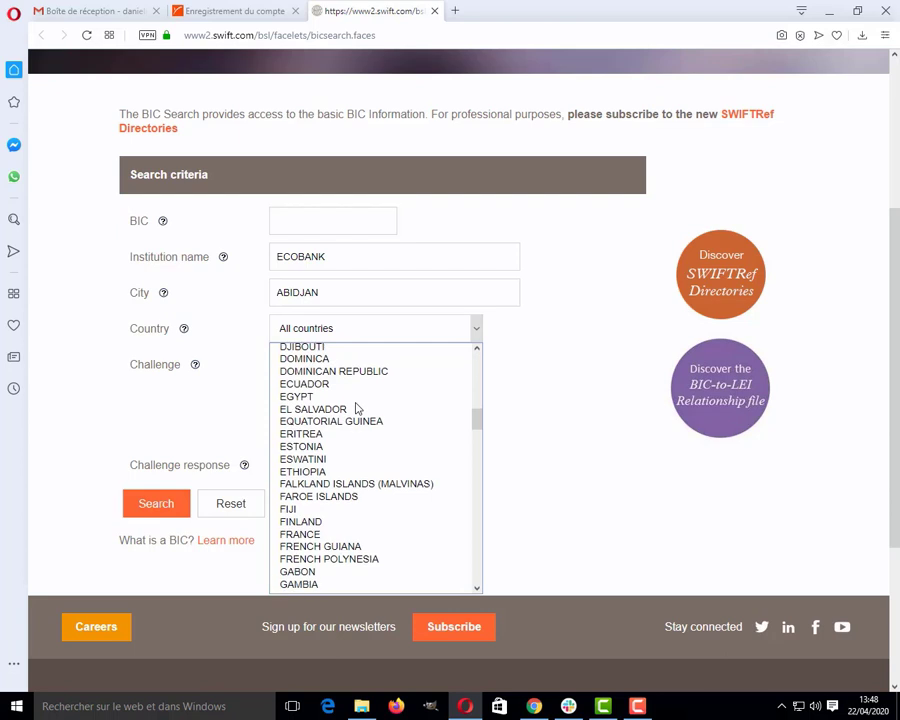
pyautogui.scroll(2, 357, 406)
pyautogui.click(357, 398)
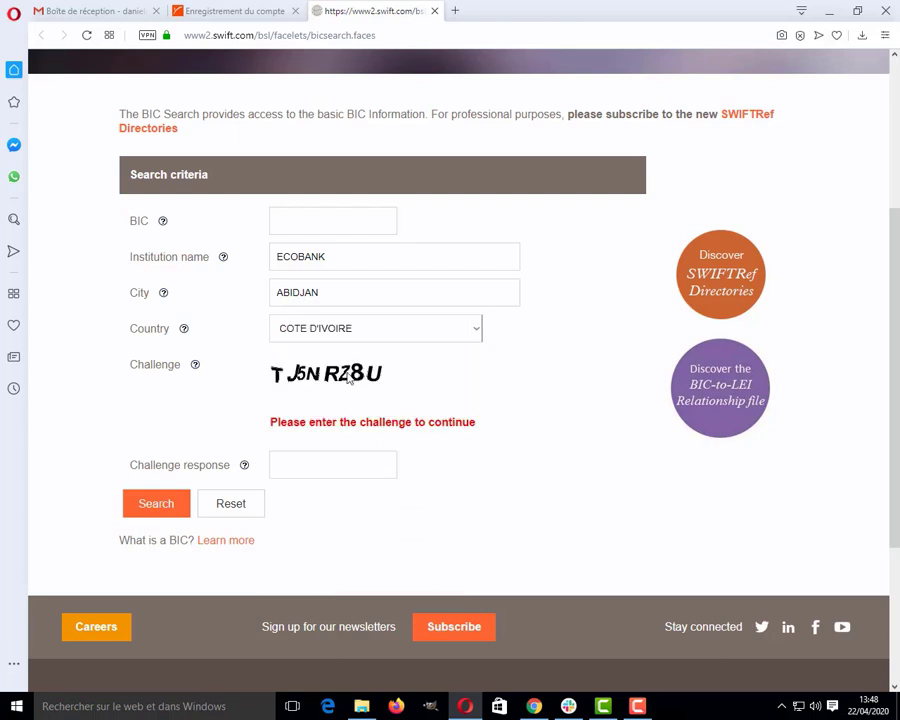
# Step: Answer the security challenge and run the search, which returns BIC ECOCCIAB, then return to Payoneer
pyautogui.click(332, 457)
pyautogui.write('tj5nrz')
pyautogui.press('BackSpace')
pyautogui.press('BackSpace')
pyautogui.press('BackSpace')
pyautogui.press('BackSpace')
pyautogui.press('BackSpace')
pyautogui.press('BackSpace')
pyautogui.write('TJ5NRZ8U')
pyautogui.click(150, 505)
pyautogui.click(150, 506)
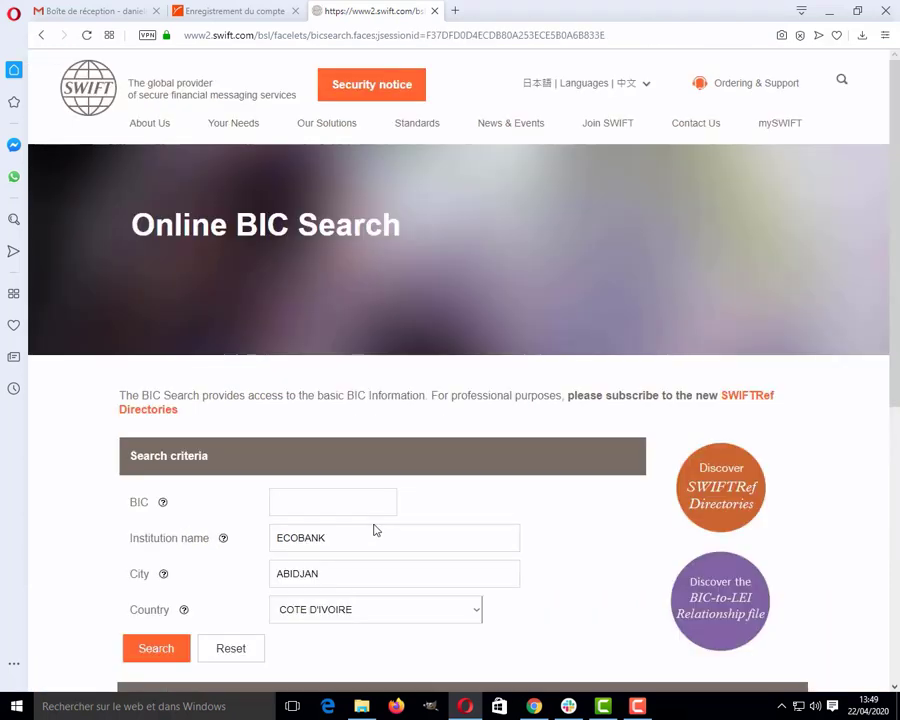
pyautogui.scroll(-2, 498, 450)
pyautogui.scroll(-1, 500, 452)
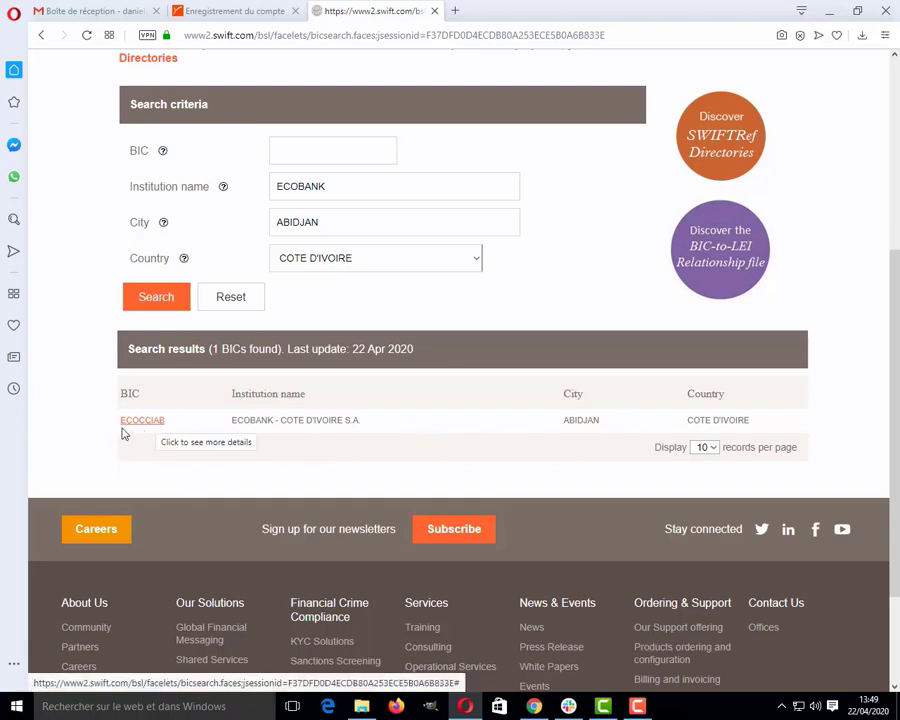
pyautogui.click(248, 11)
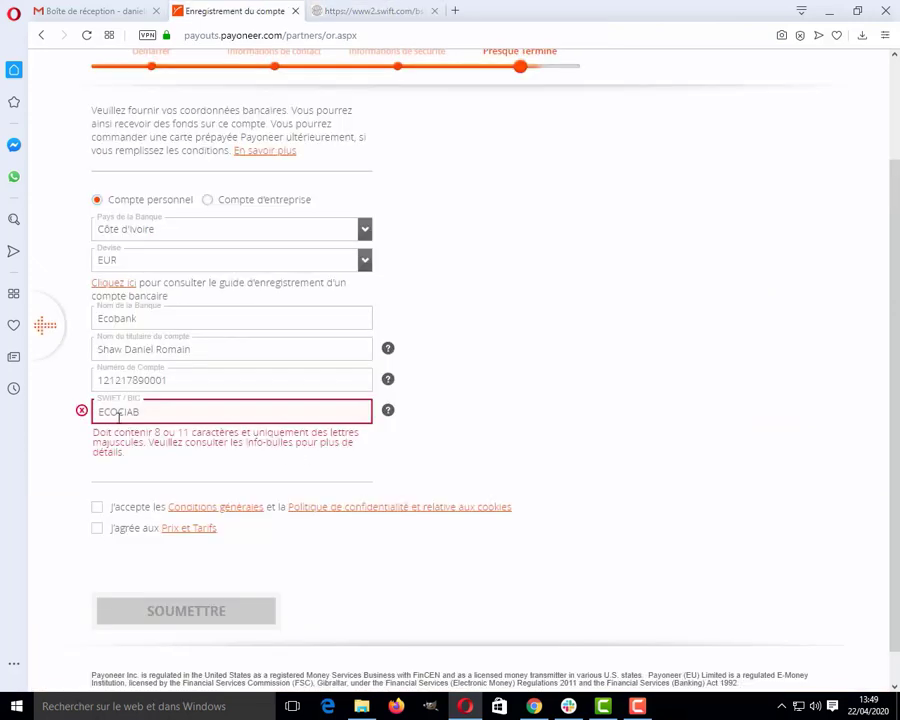
# Step: Delete the incorrect SWIFT/BIC entry from the Payoneer bank form
pyautogui.click(380, 10)
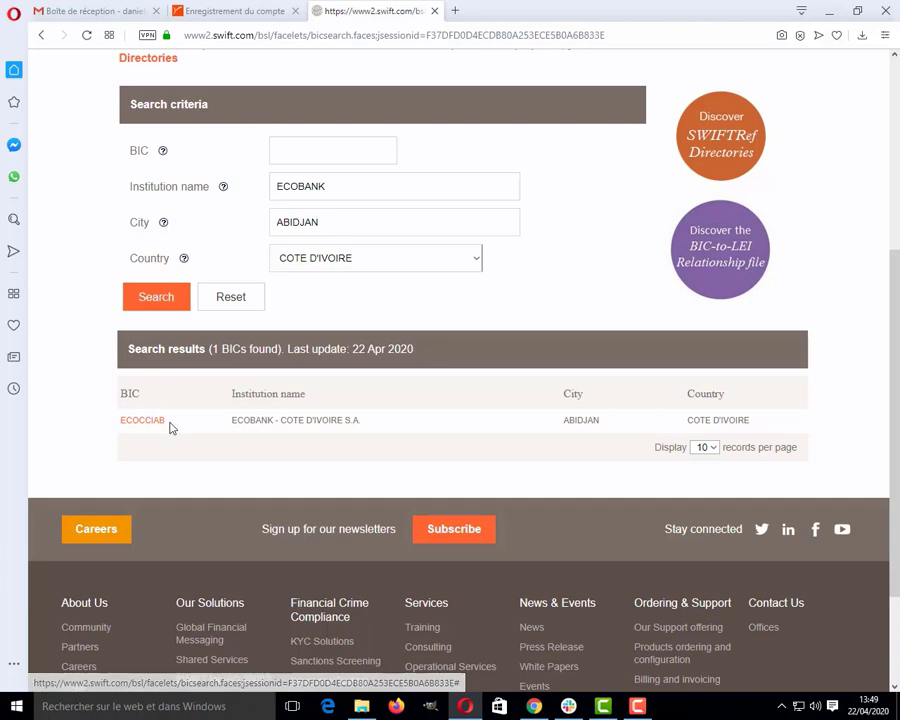
pyautogui.click(226, 6)
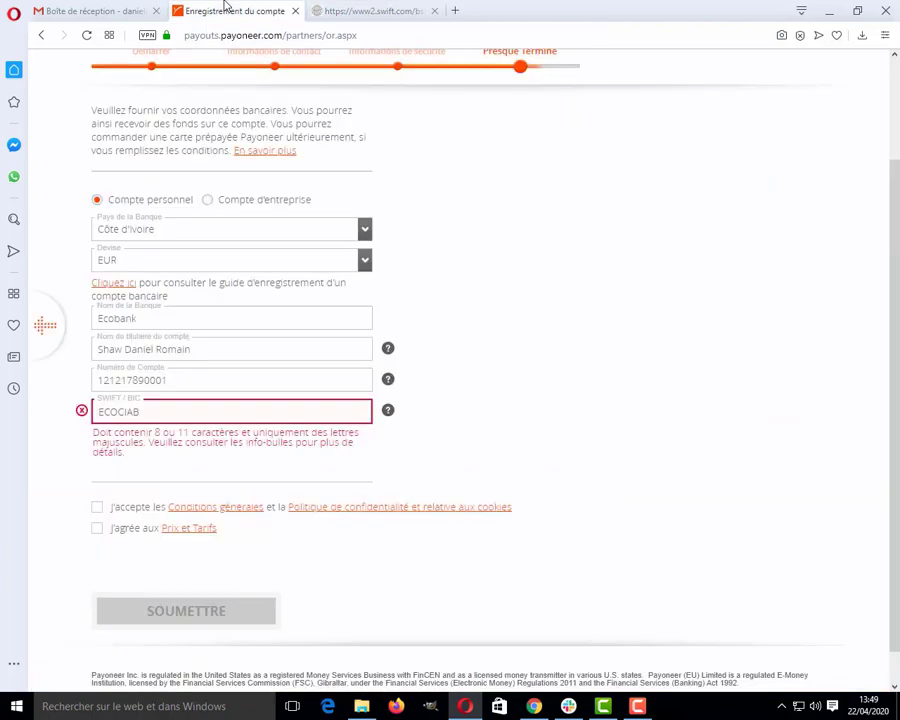
pyautogui.click(120, 412)
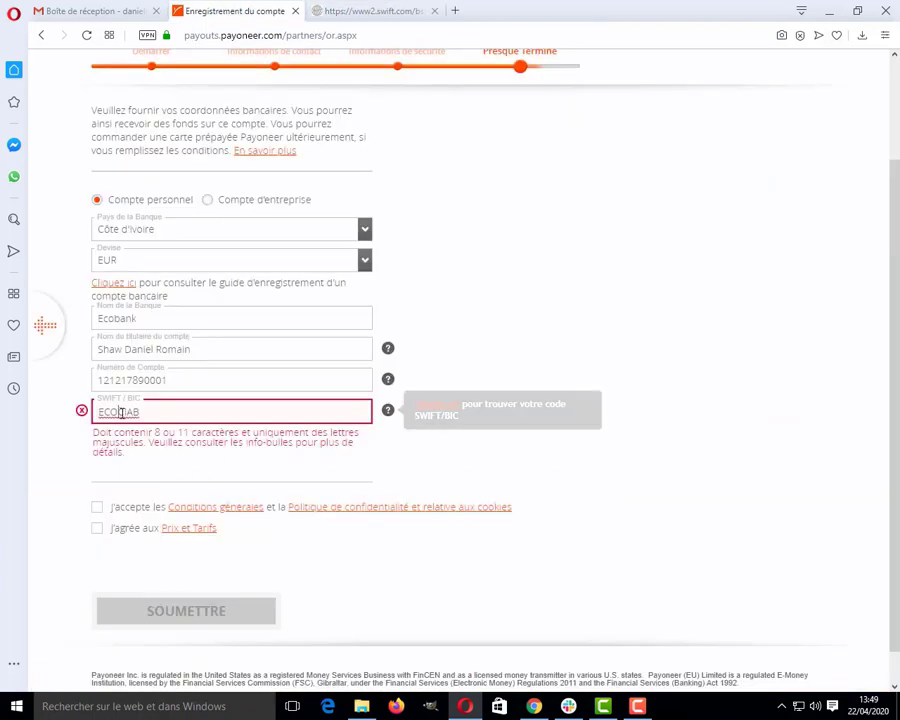
pyautogui.write('c')
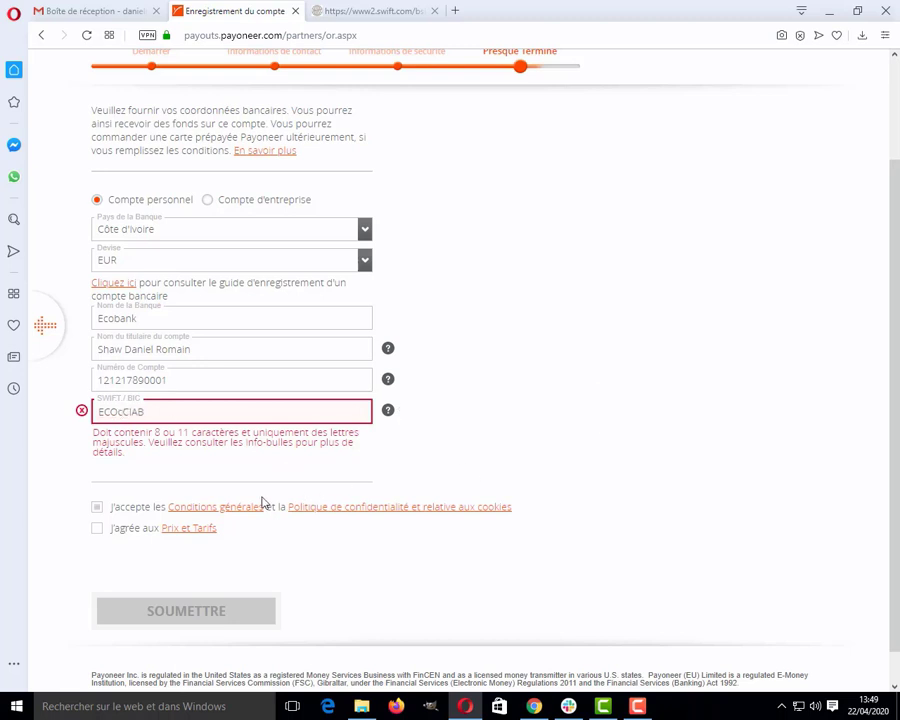
pyautogui.moveTo(152, 411); pyautogui.dragTo(96, 410)
pyautogui.press('BackSpace')
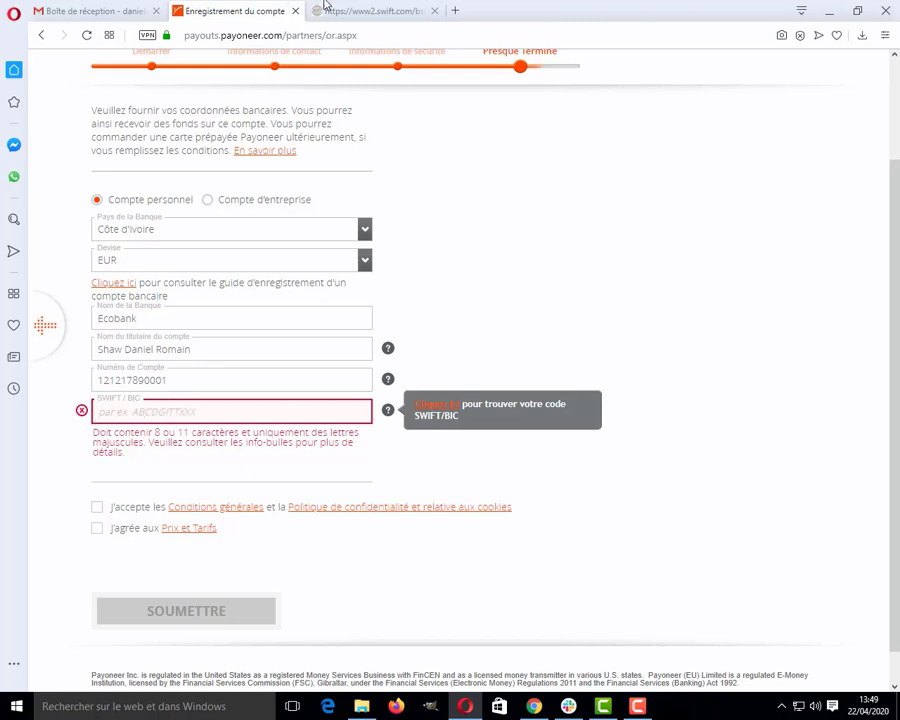
# Step: Select and copy ECOCCIAB from the BIC search results
pyautogui.click(372, 10)
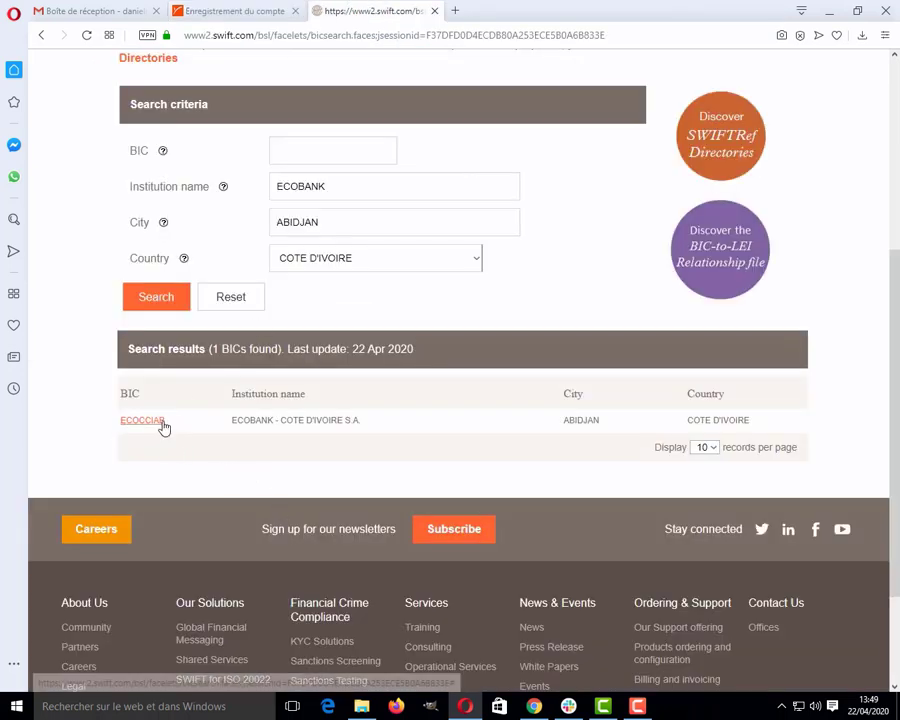
pyautogui.moveTo(167, 421); pyautogui.dragTo(119, 420)
pyautogui.hotkey('ctrl', 'c')
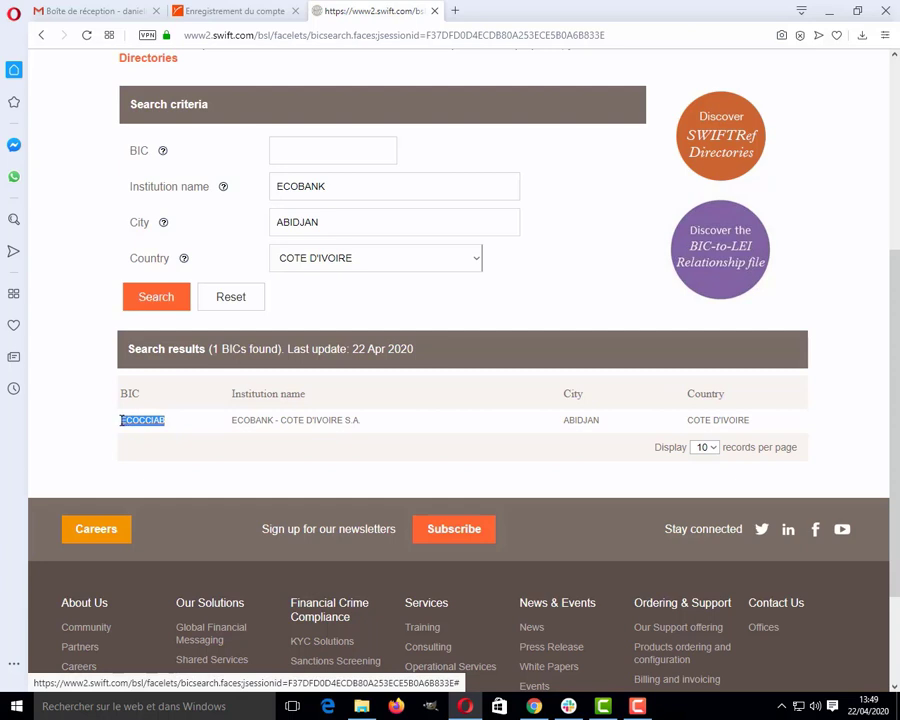
pyautogui.click(126, 402)
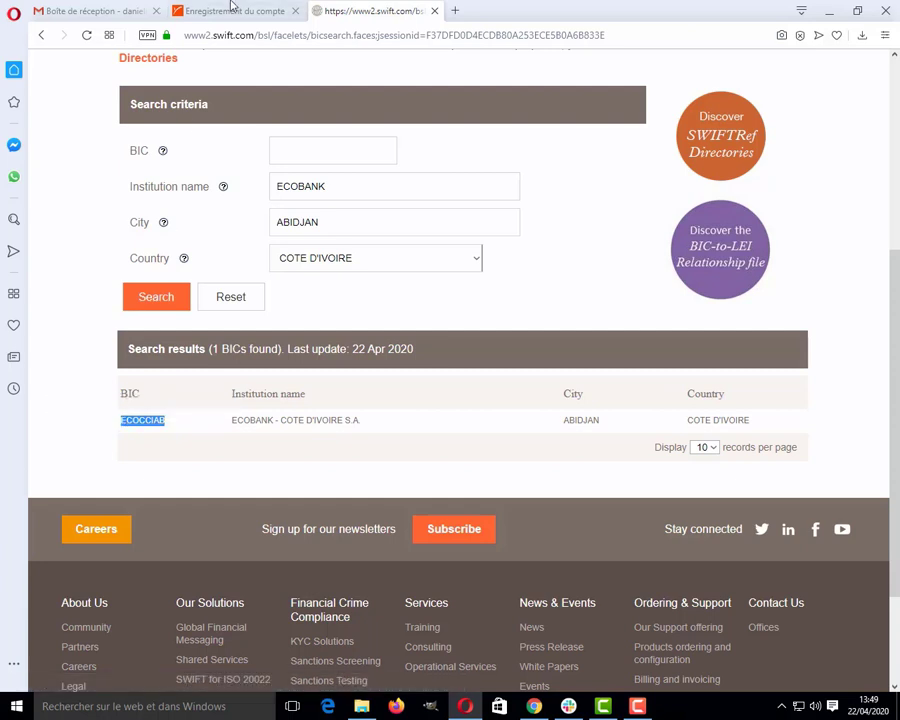
pyautogui.click(230, 10)
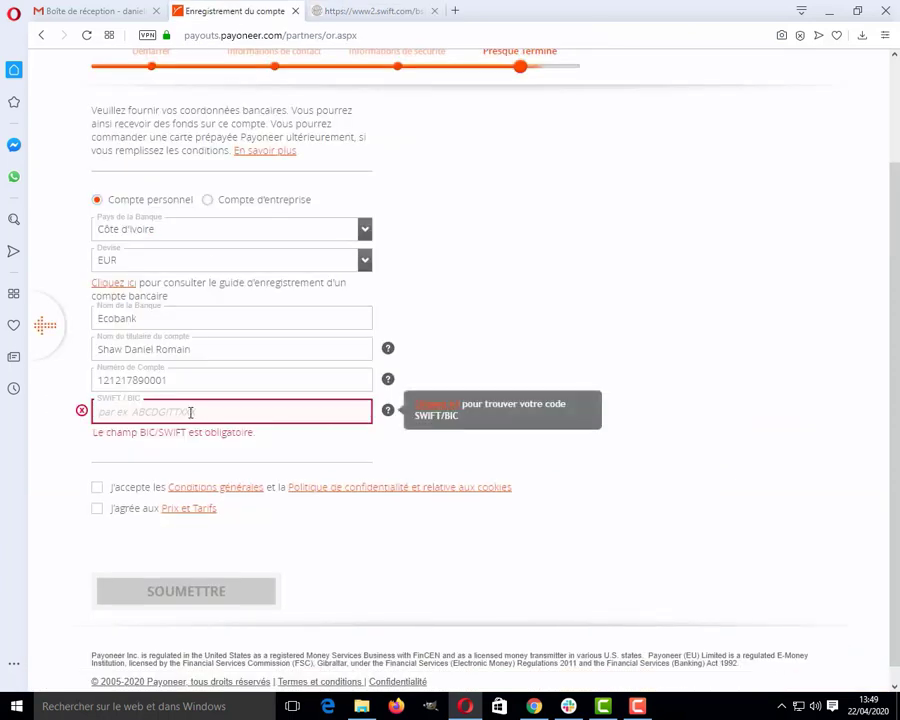
# Step: Paste ECOCCIAB as the SWIFT/BIC, accept the terms and pricing, and submit with SOUMETTRE
pyautogui.hotkey('ctrl', 'v')
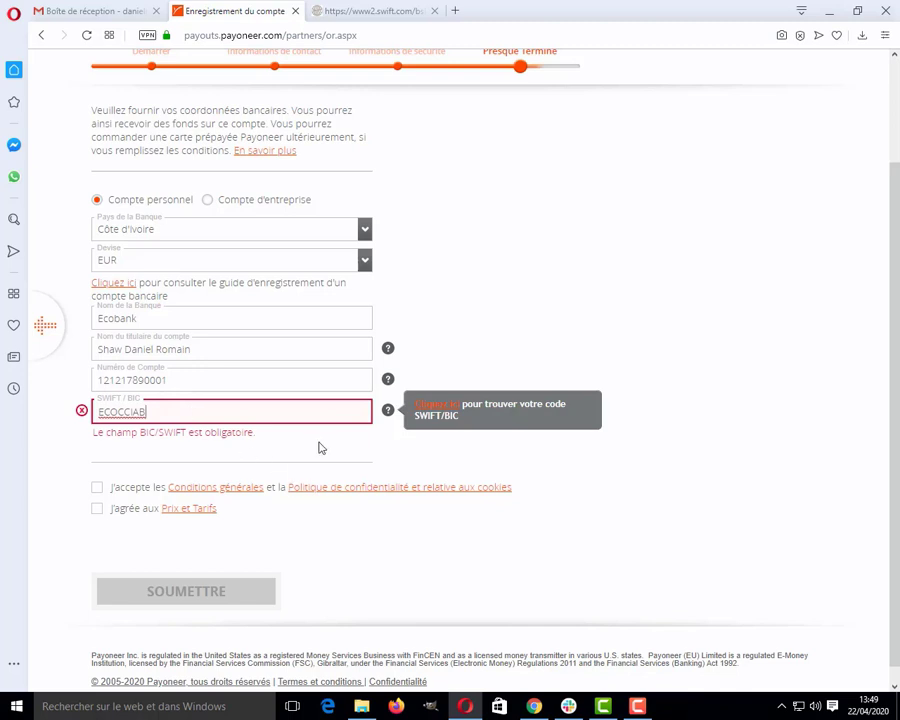
pyautogui.click(322, 443)
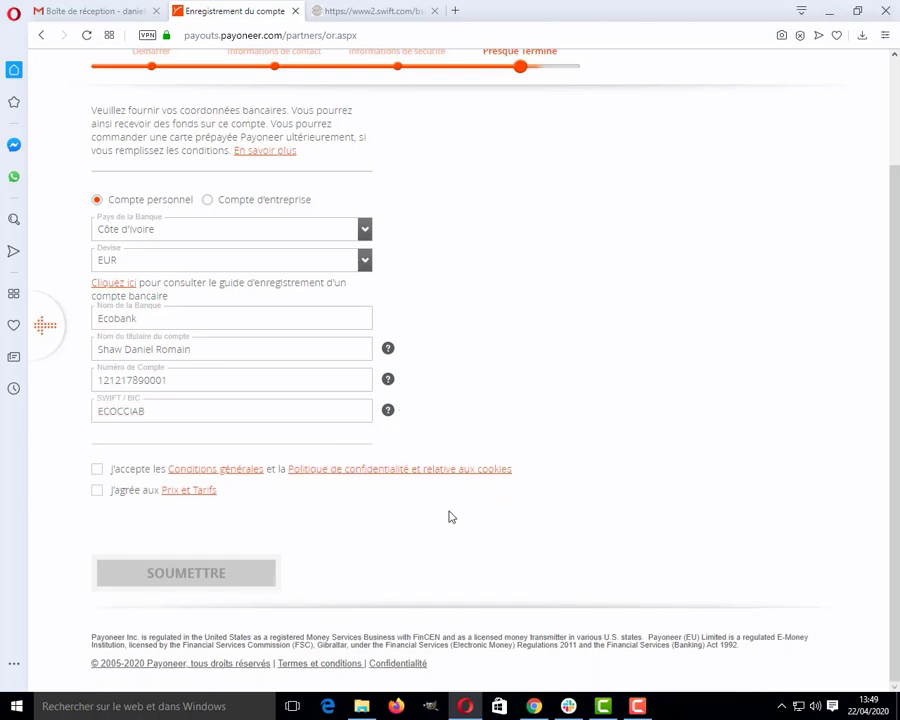
pyautogui.click(97, 472)
pyautogui.click(98, 491)
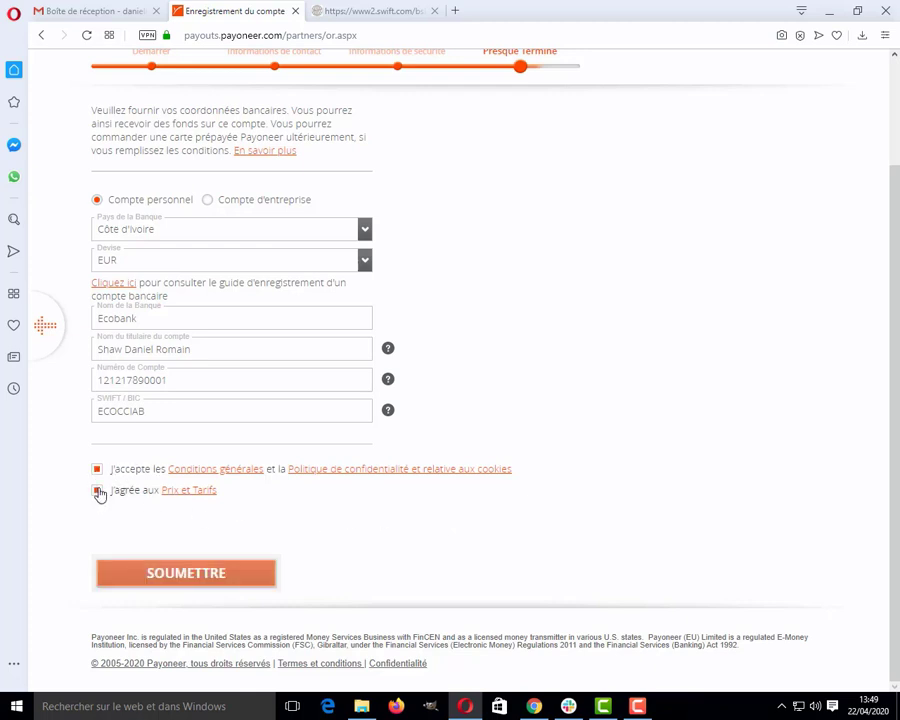
pyautogui.click(195, 576)
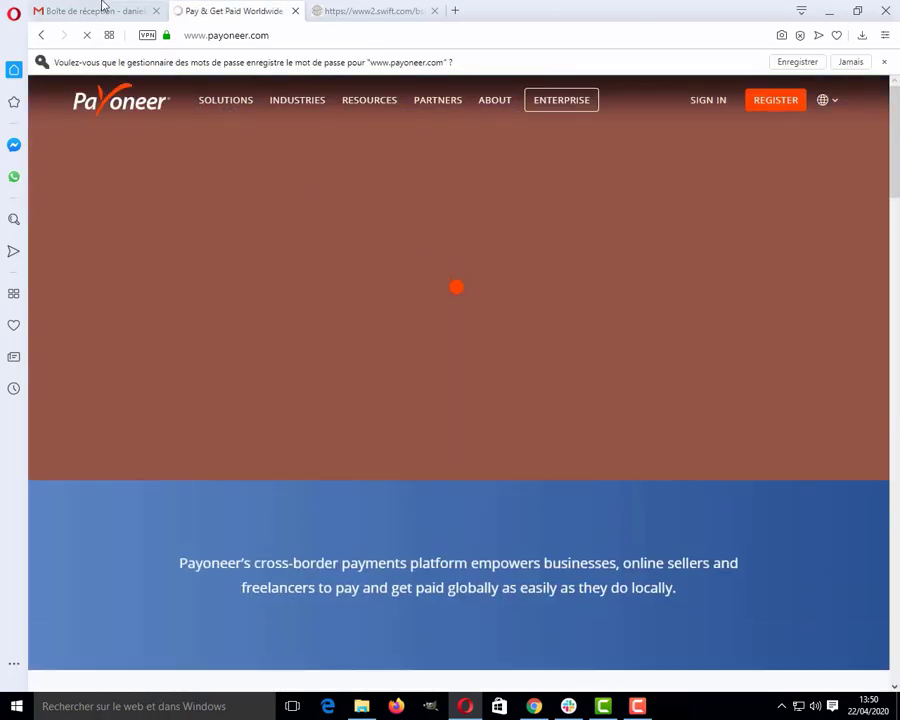
# Step: Refresh the Gmail inbox to check for new Payoneer mail
pyautogui.click(100, 10)
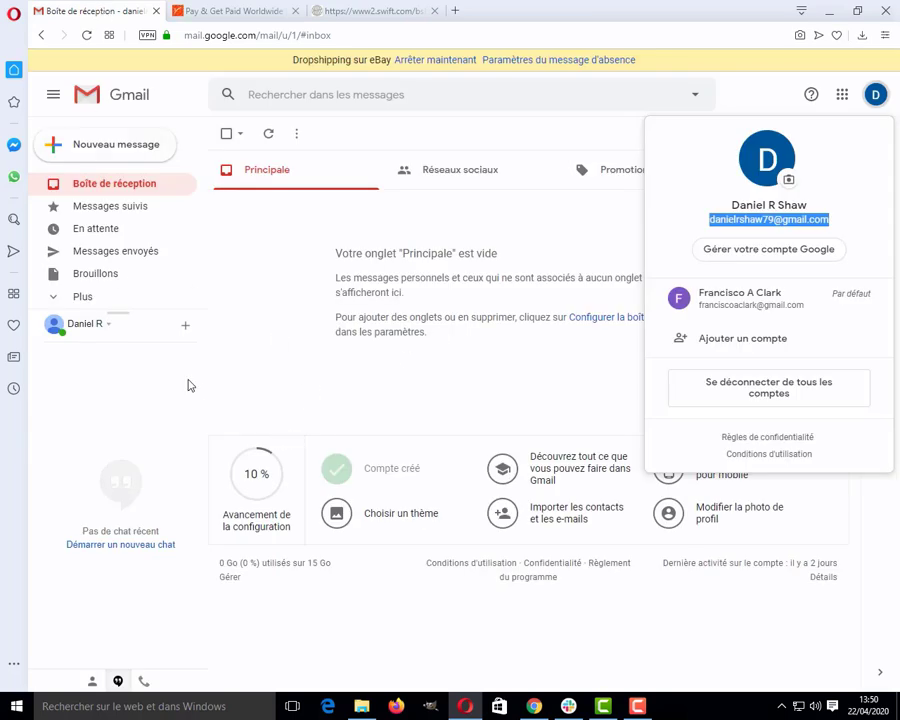
pyautogui.click(268, 136)
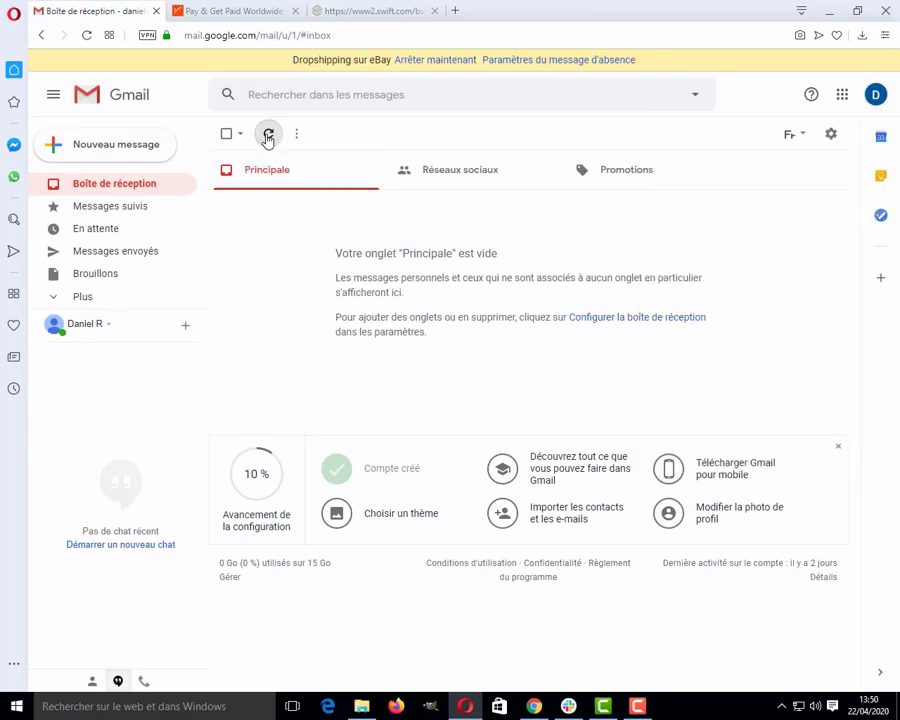
pyautogui.click(268, 136)
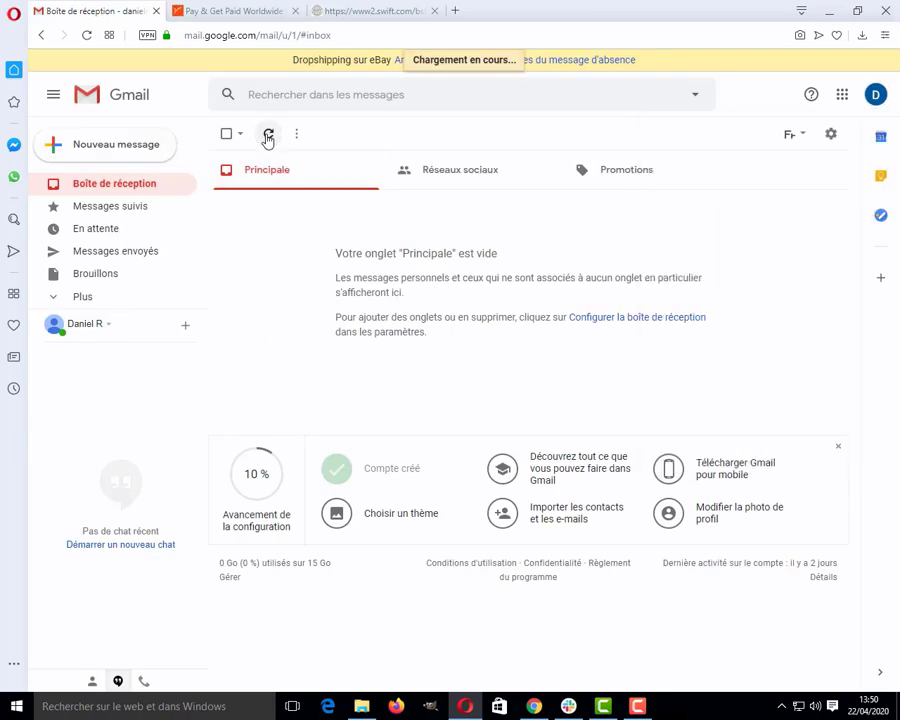
pyautogui.click(204, 8)
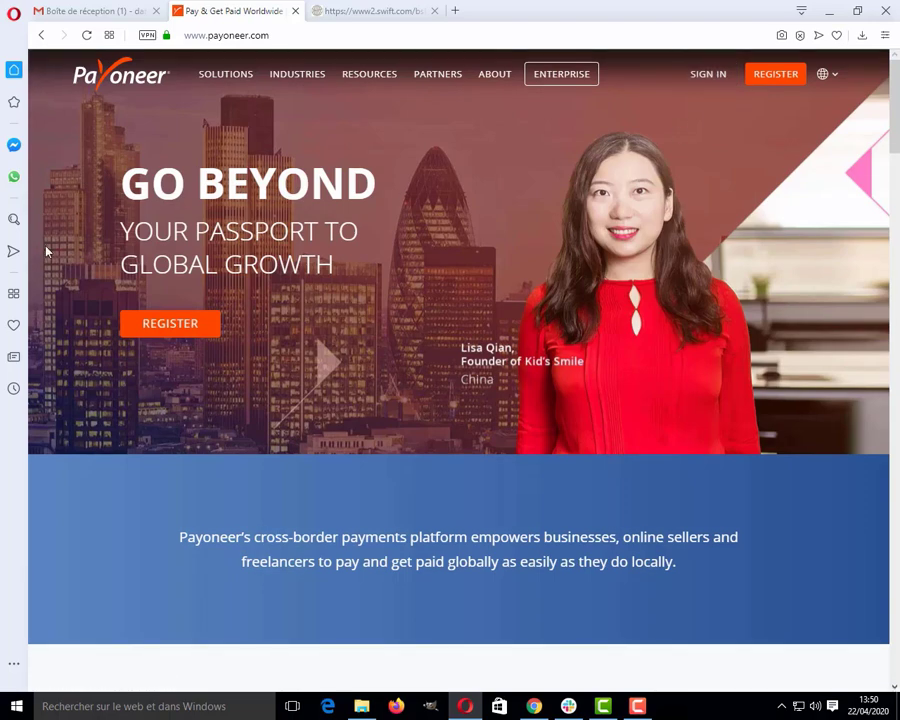
pyautogui.click(73, 8)
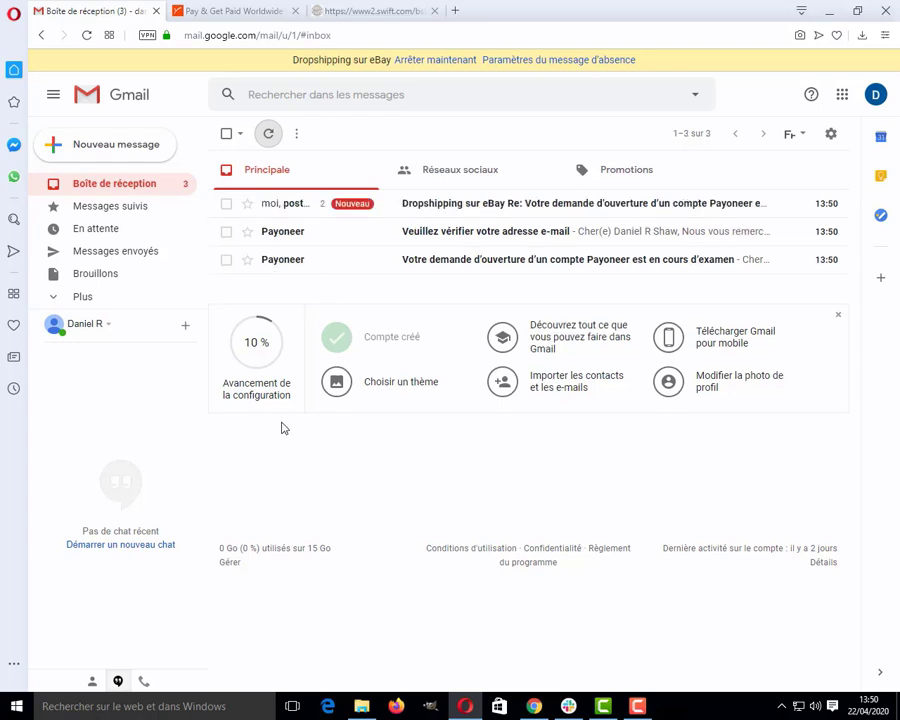
# Step: Open the 'Veuillez vérifier votre adresse e-mail' message and confirm with VÉRIFIER MON E-MAIL
pyautogui.click(281, 262)
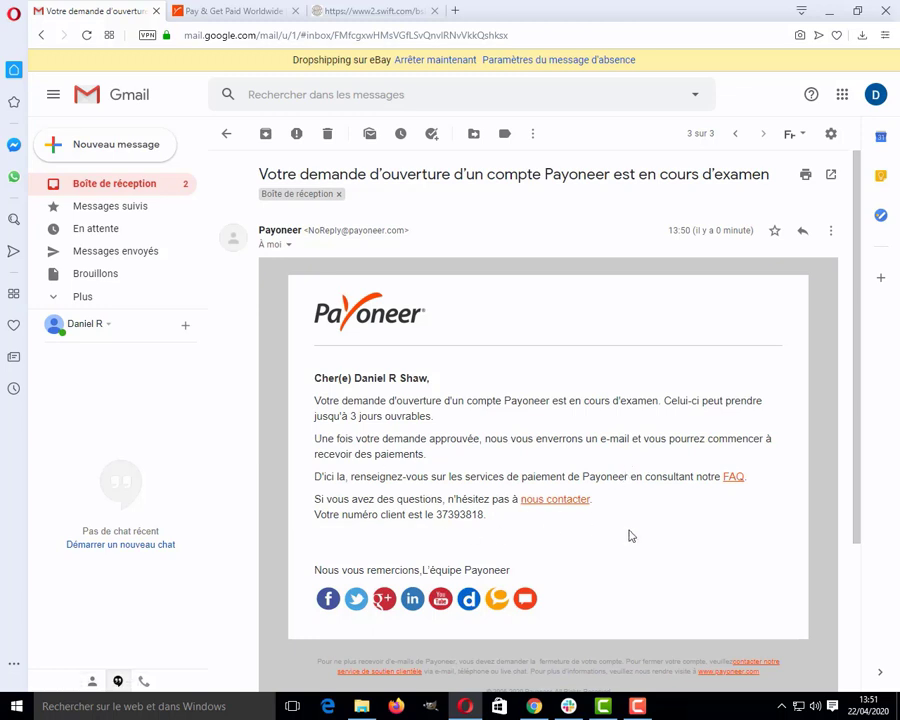
pyautogui.click(142, 184)
pyautogui.click(277, 233)
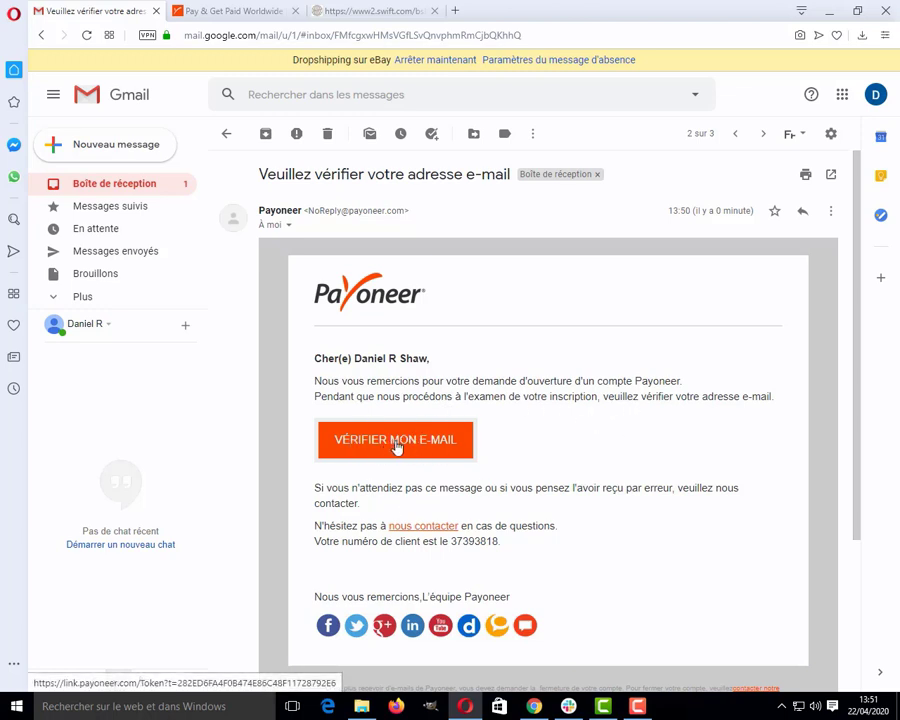
pyautogui.click(396, 446)
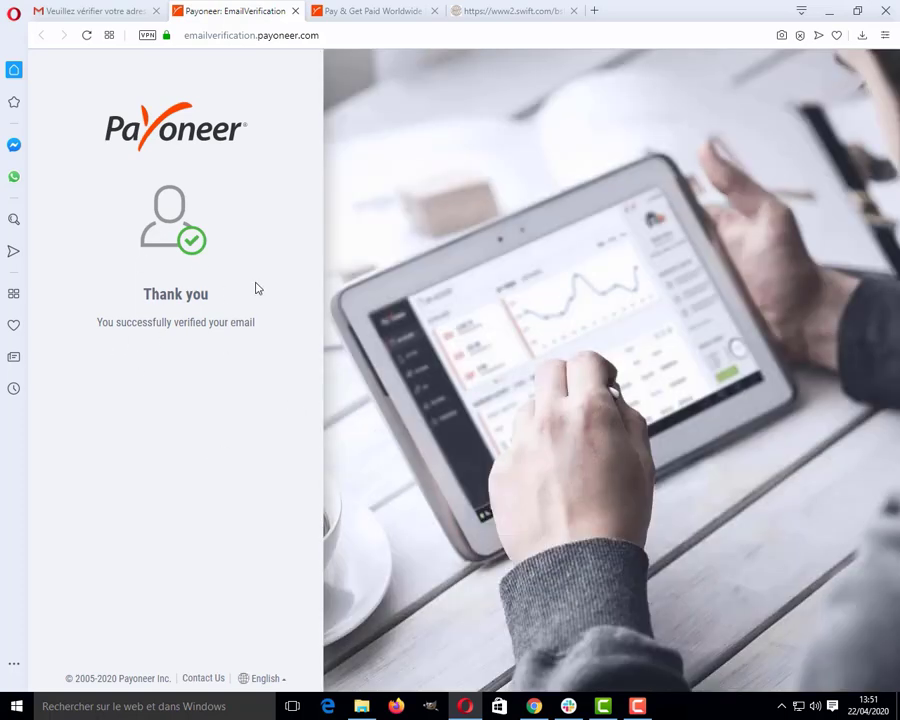
# Step: Close the swift.com and email-verification tabs, back to the Gmail inbox
pyautogui.click(572, 12)
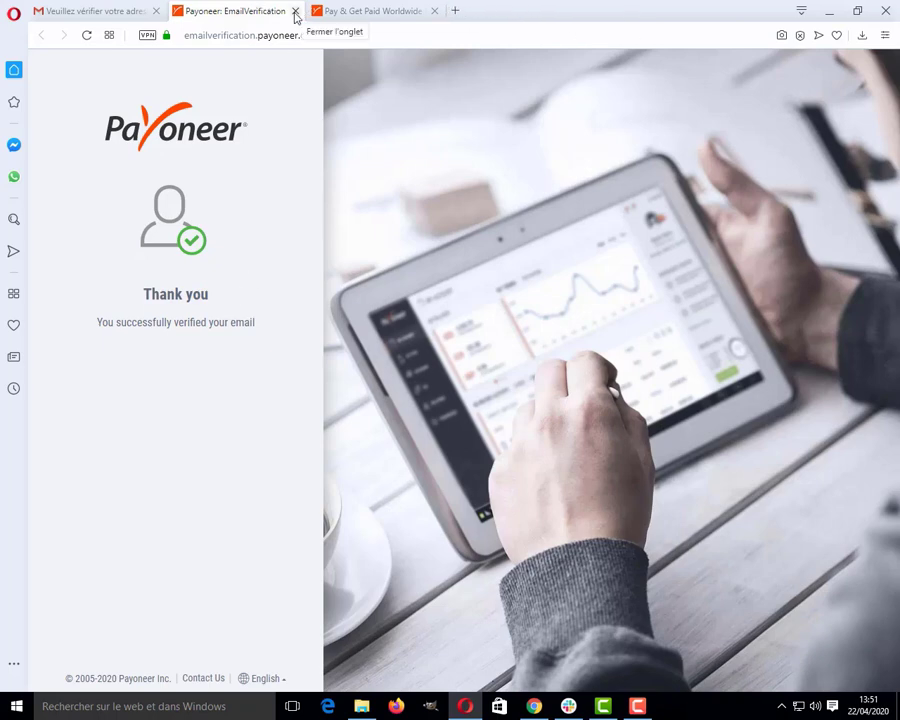
pyautogui.hotkey('ctrl', 'w')
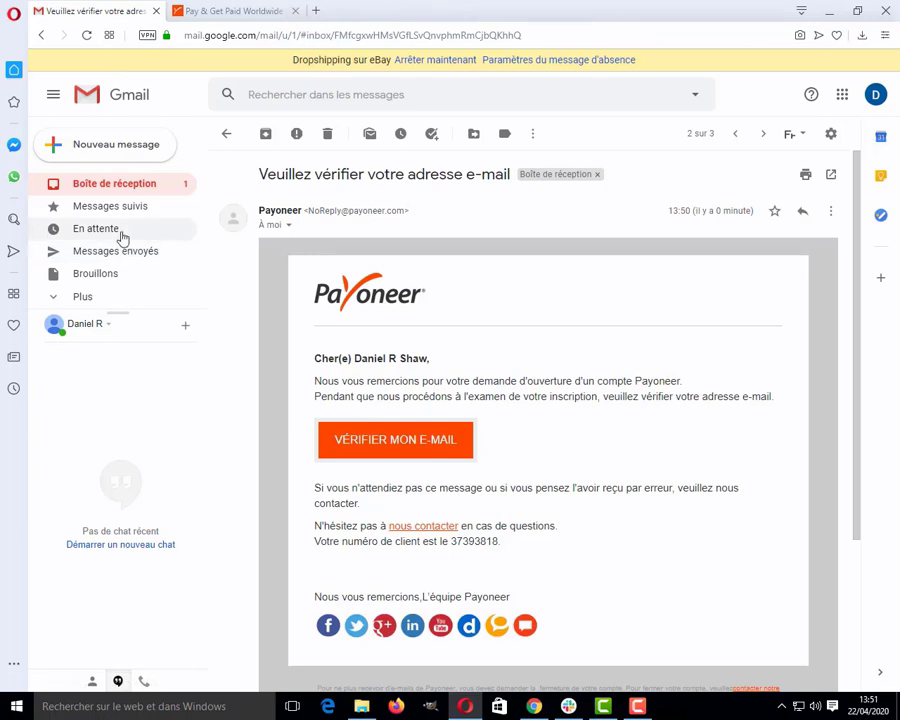
pyautogui.click(126, 185)
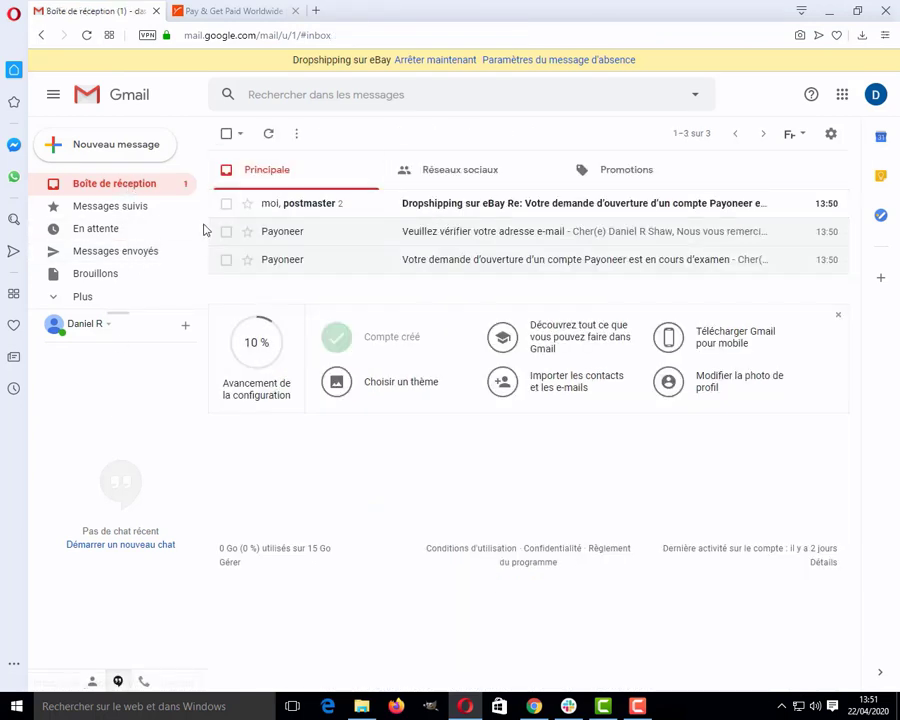
# Step: Trash the postmaster delivery-failure conversation and return to the Payoneer homepage
pyautogui.click(227, 204)
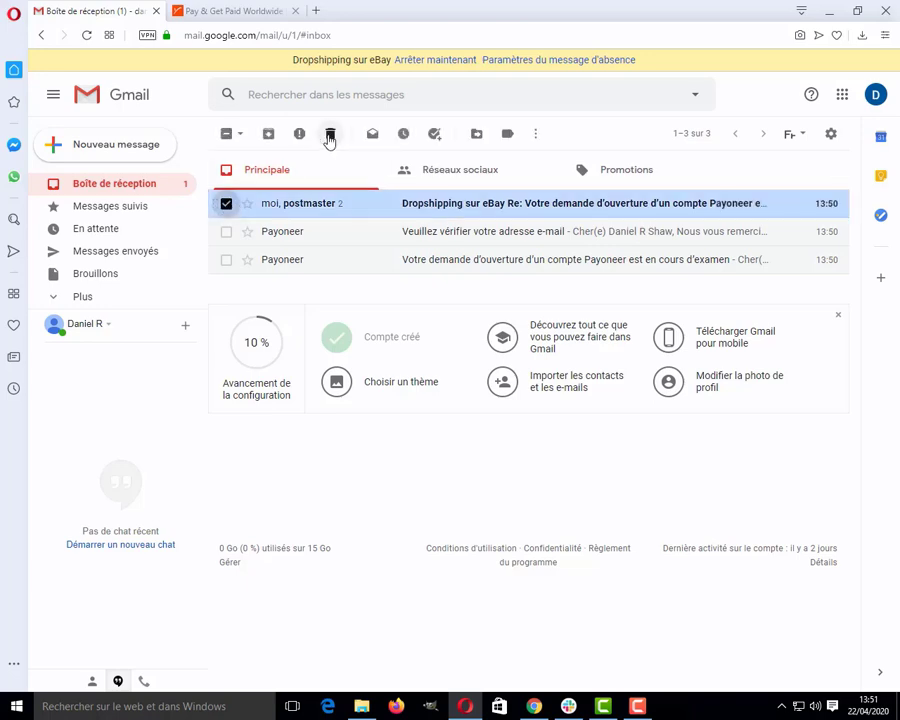
pyautogui.click(226, 204)
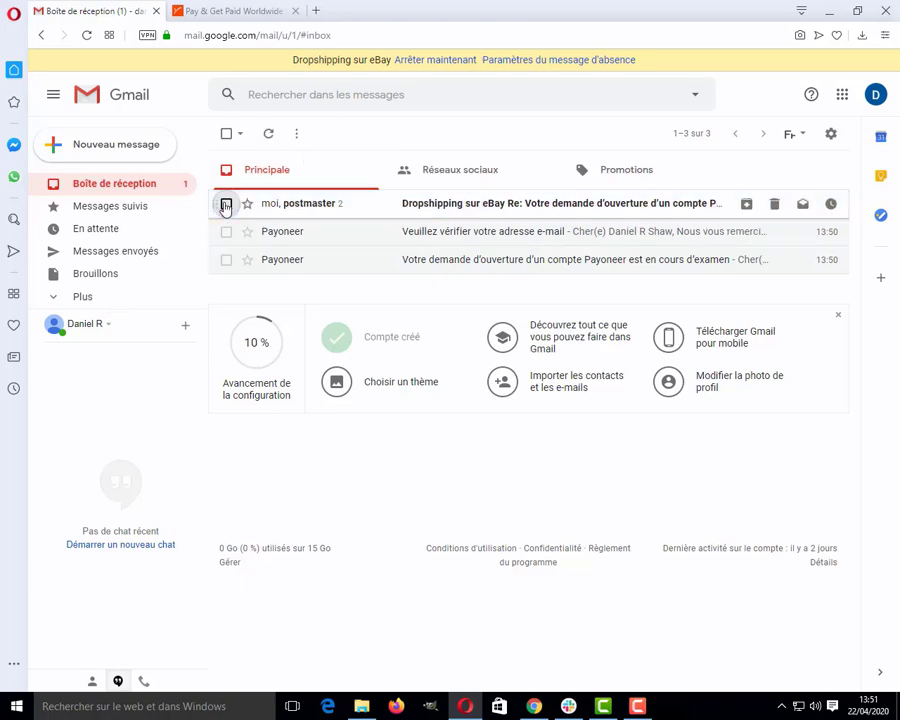
pyautogui.click(303, 204)
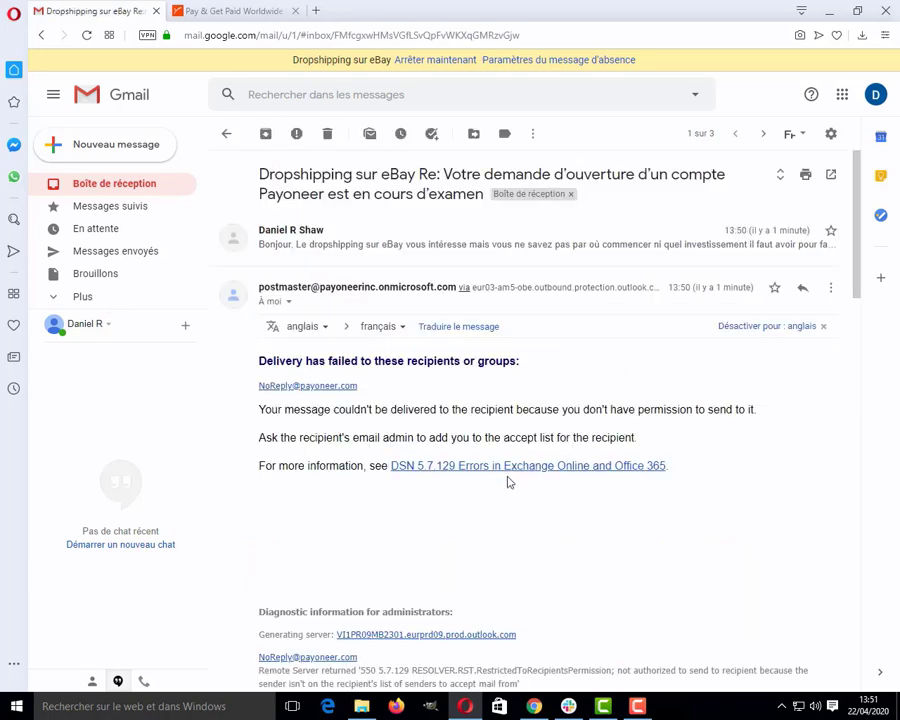
pyautogui.click(328, 137)
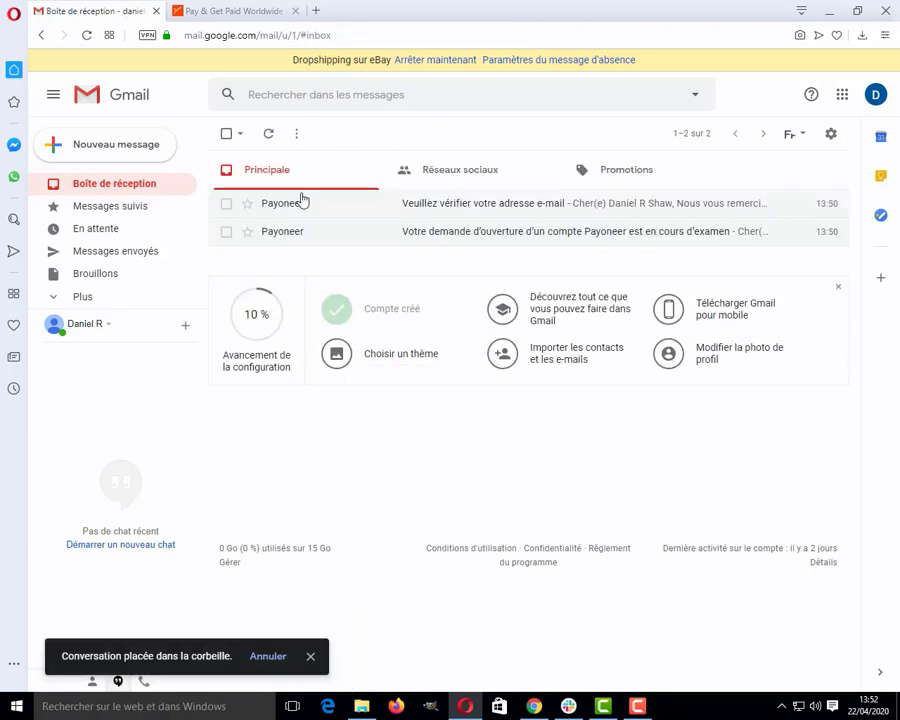
pyautogui.click(220, 12)
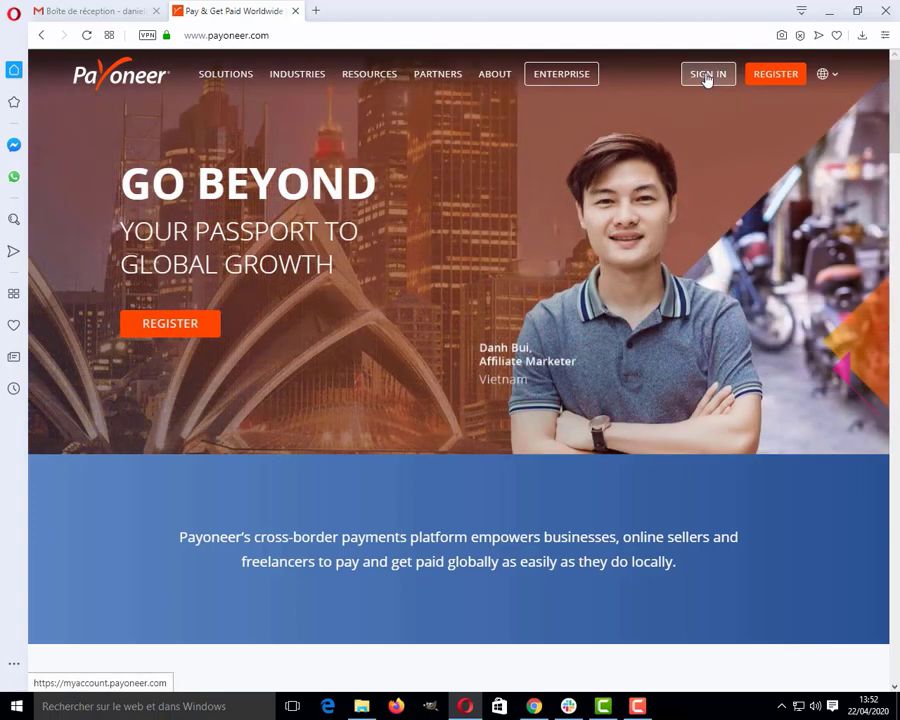
# Step: Sign in to Payoneer with the account username and password
pyautogui.click(707, 77)
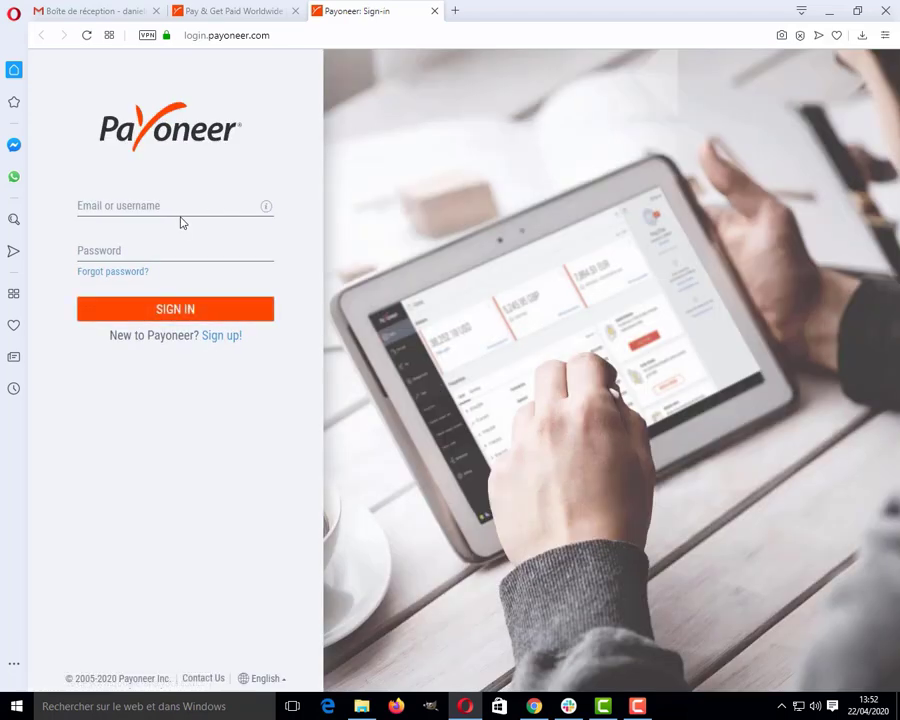
pyautogui.click(175, 205)
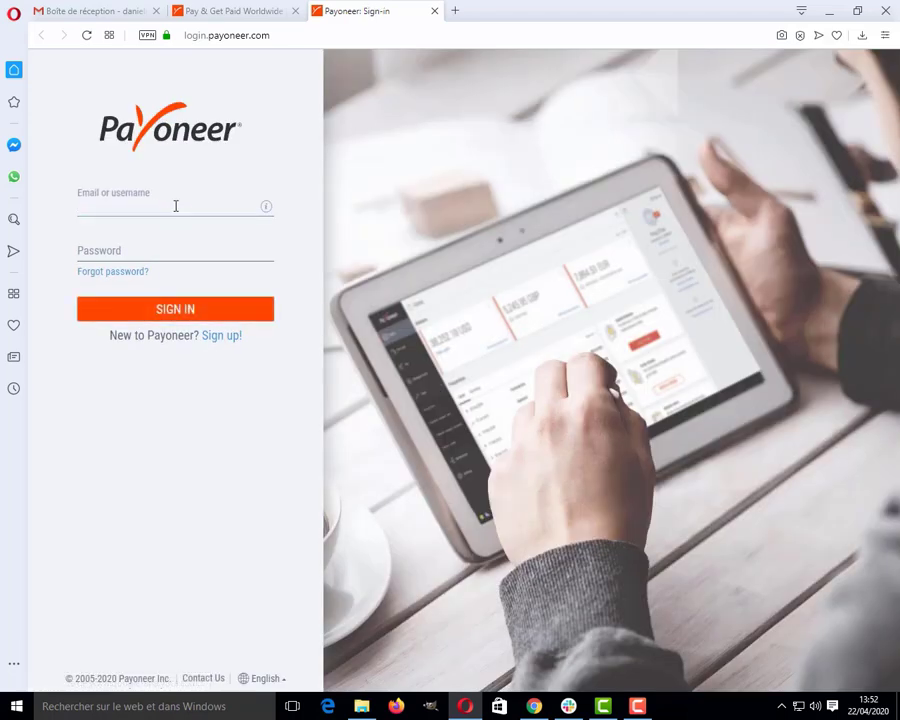
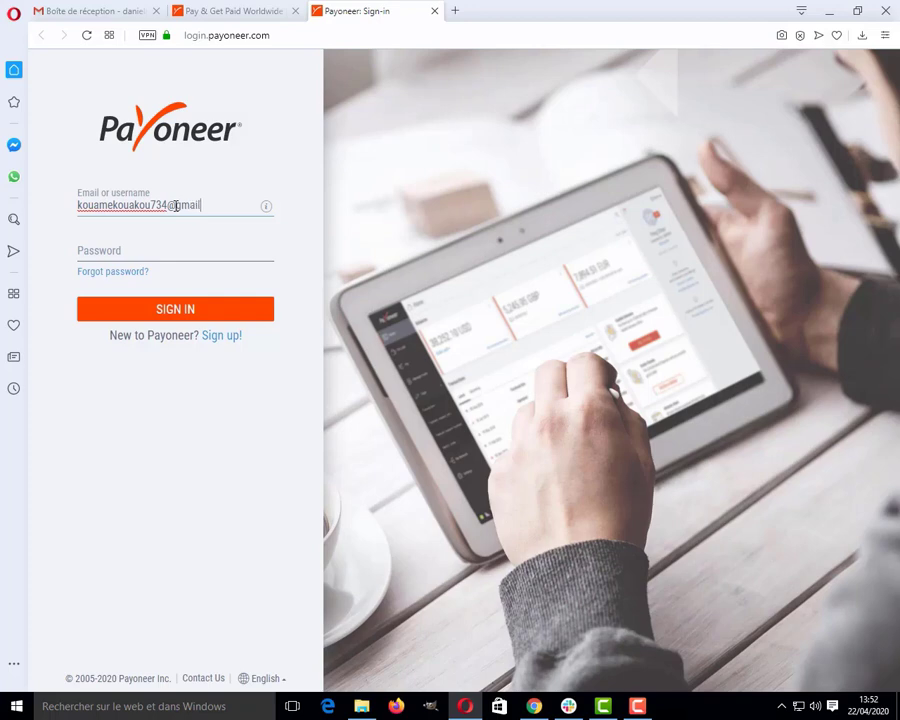
pyautogui.press('Tab')
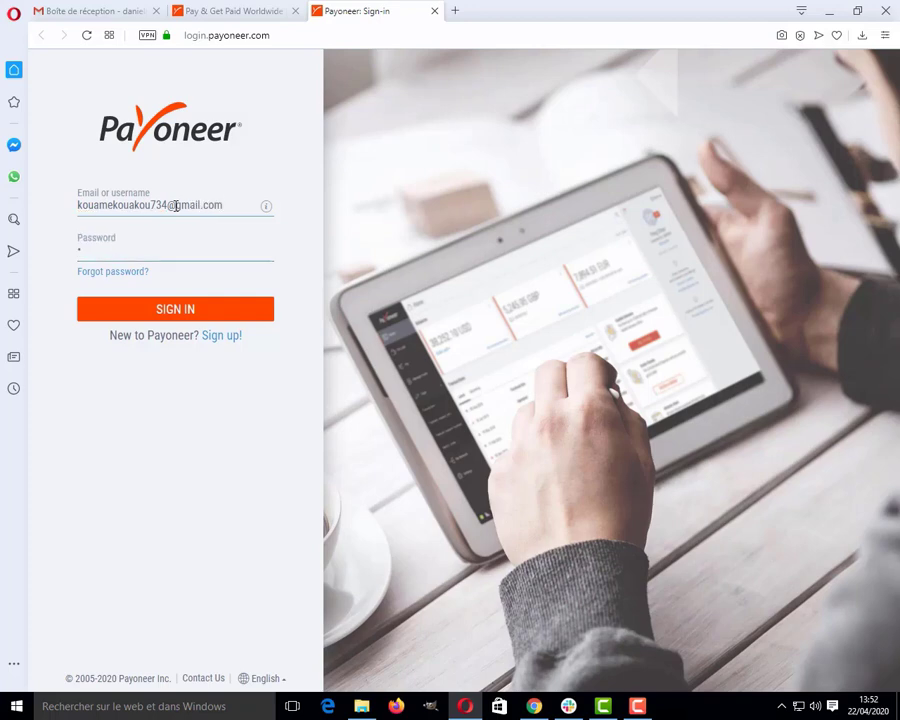
pyautogui.write('••••')
pyautogui.press('Return')
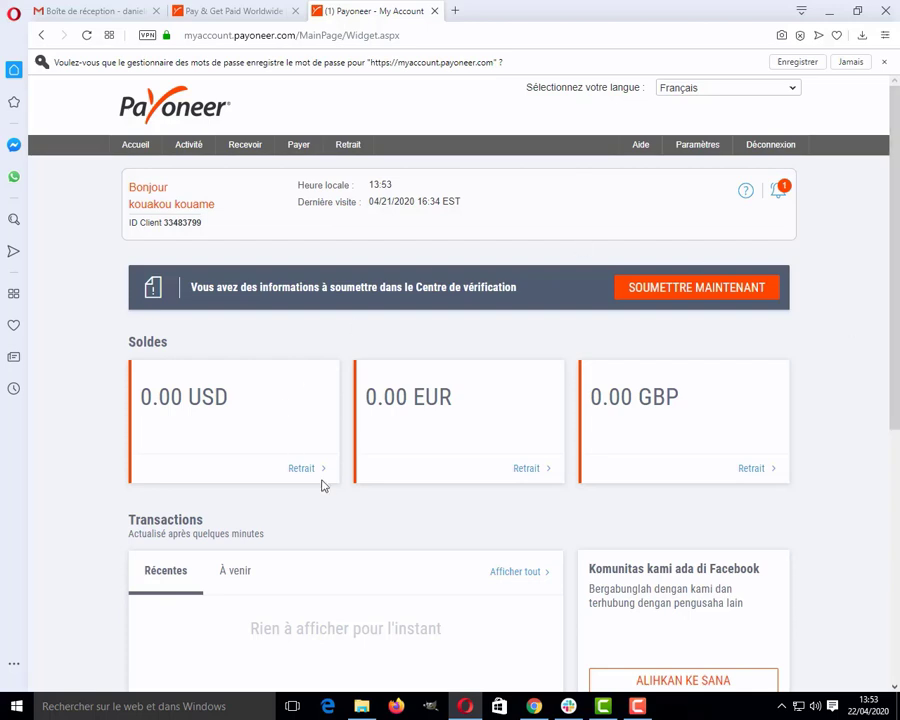
# Step: Open the verification centre from the dashboard's SOUMETTRE MAINTENANT banner
pyautogui.scroll(-5, 872, 416)
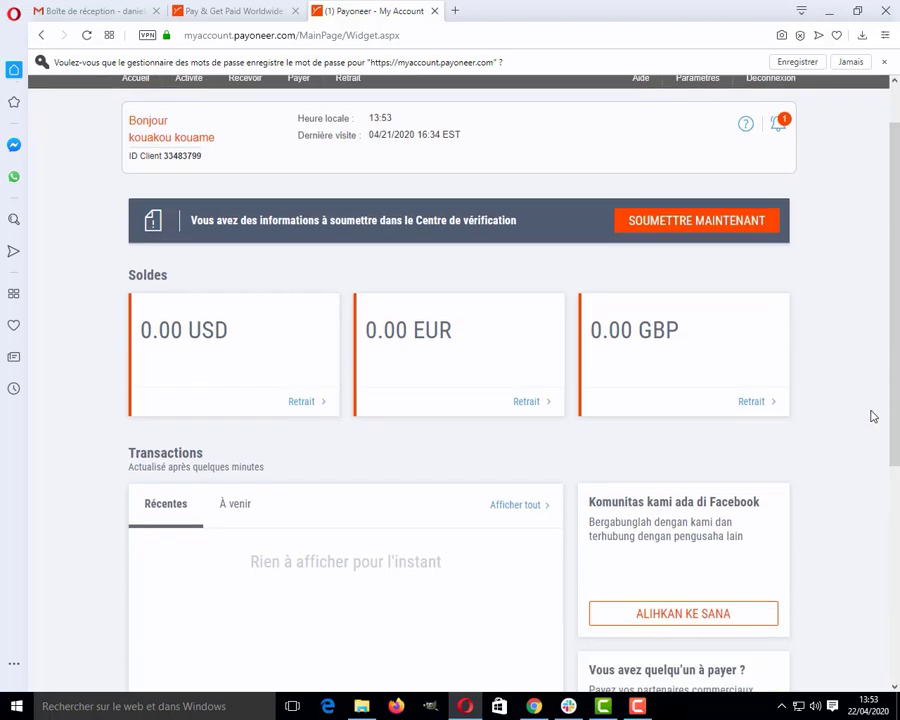
pyautogui.scroll(5, 870, 415)
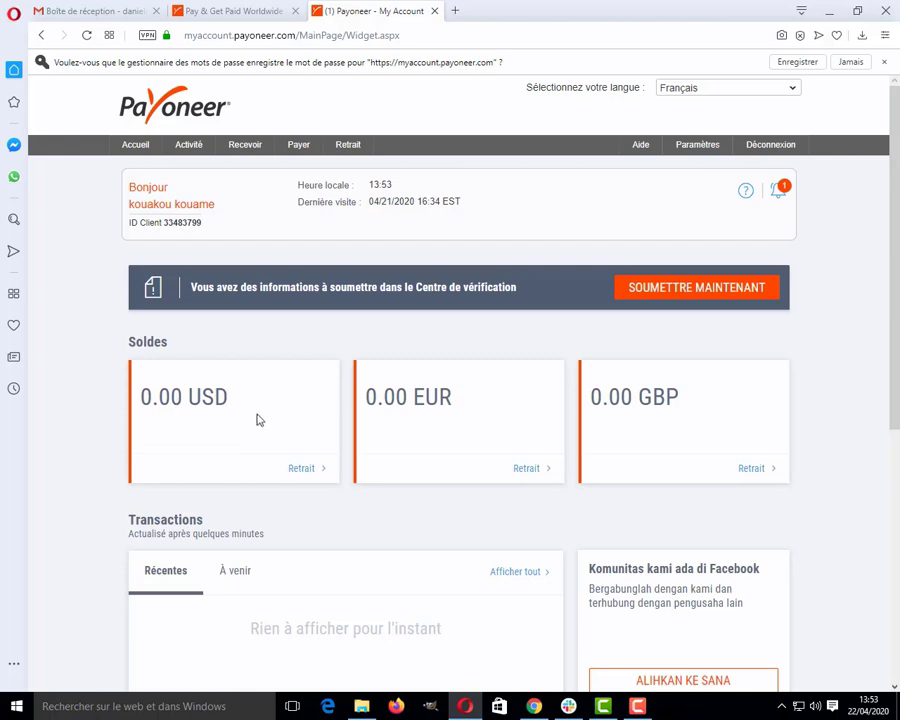
pyautogui.scroll(-1, 145, 404)
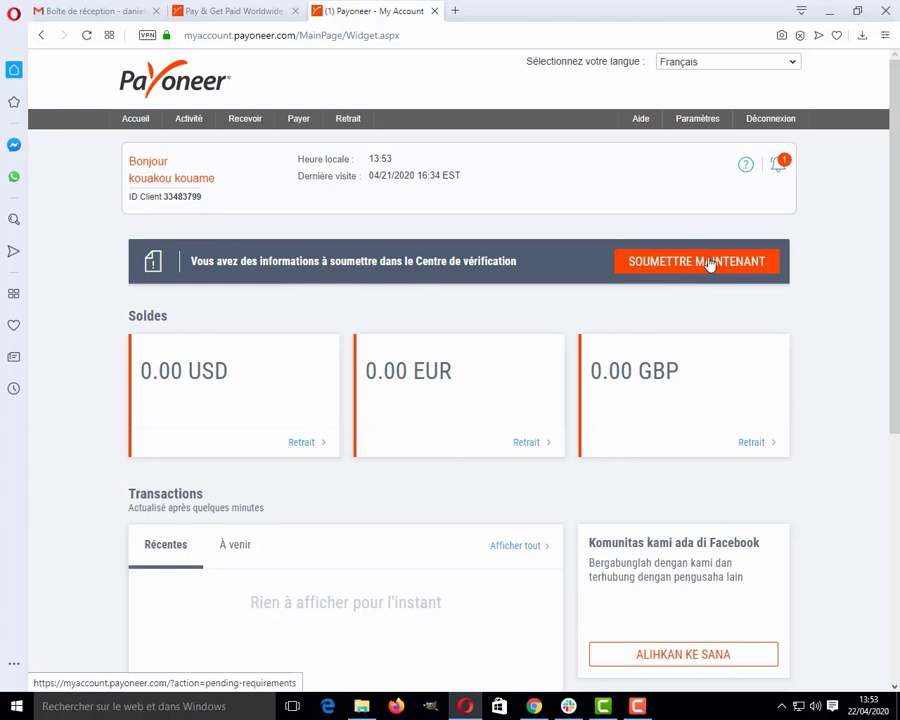
pyautogui.click(709, 264)
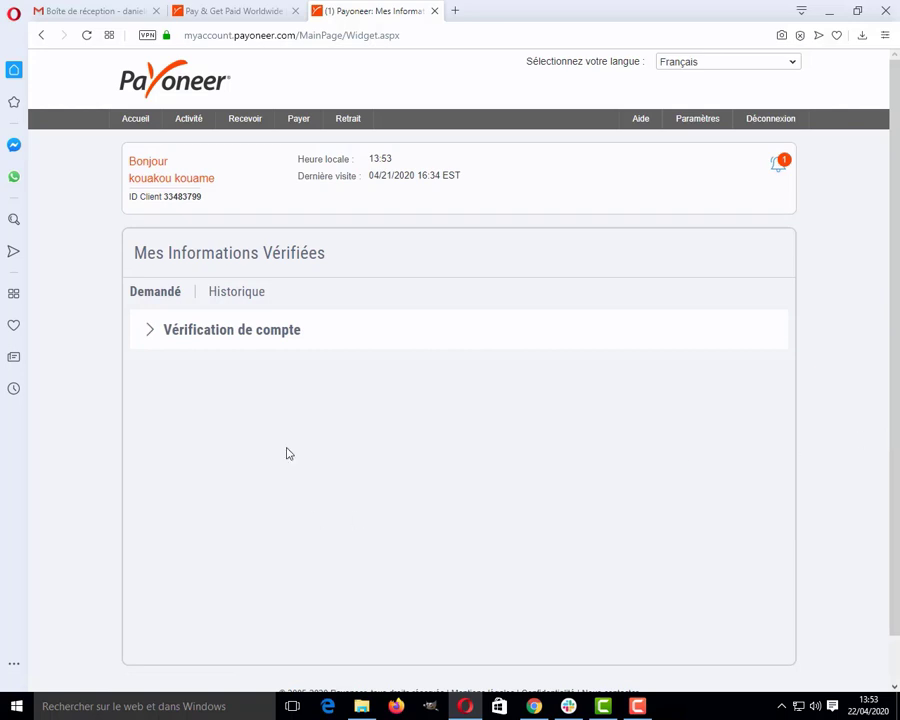
# Step: Expand 'Vérification de compte', open the photo ID form and choose 'Carte nationale d'identité'
pyautogui.click(211, 336)
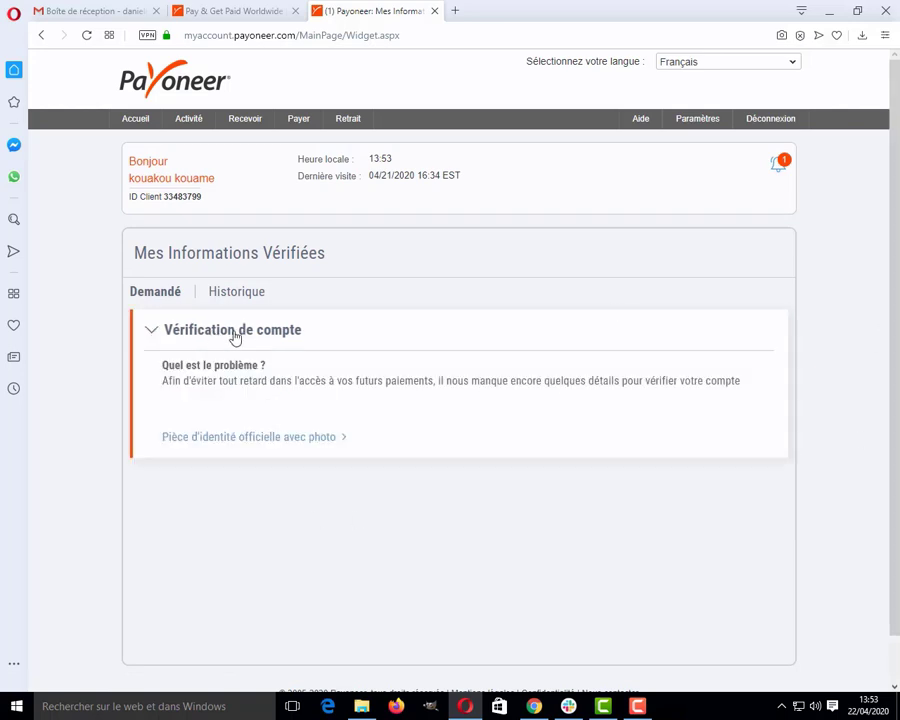
pyautogui.click(254, 438)
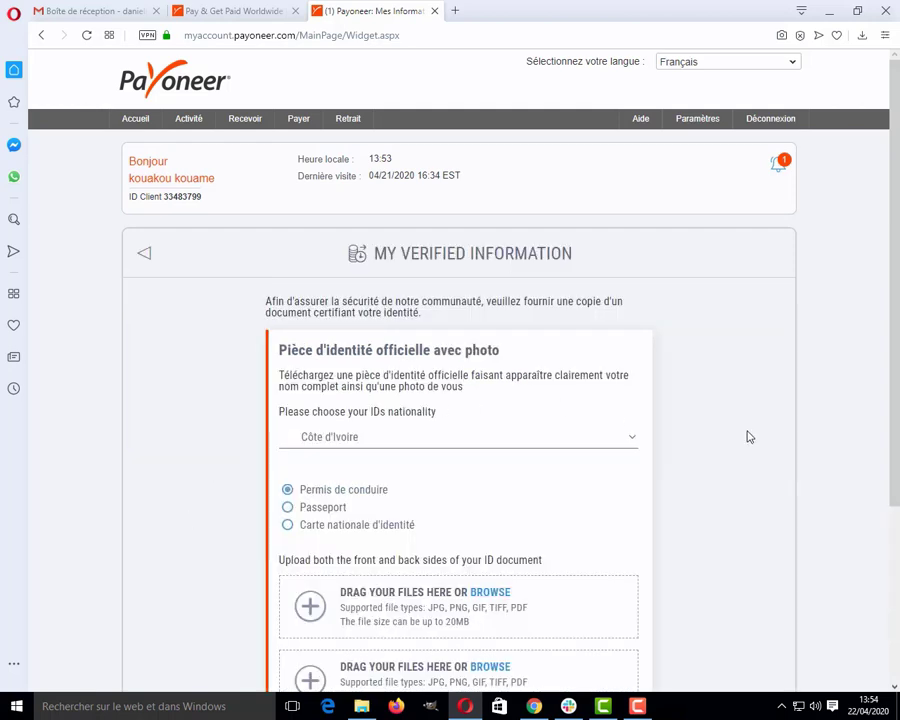
pyautogui.scroll(-2, 750, 437)
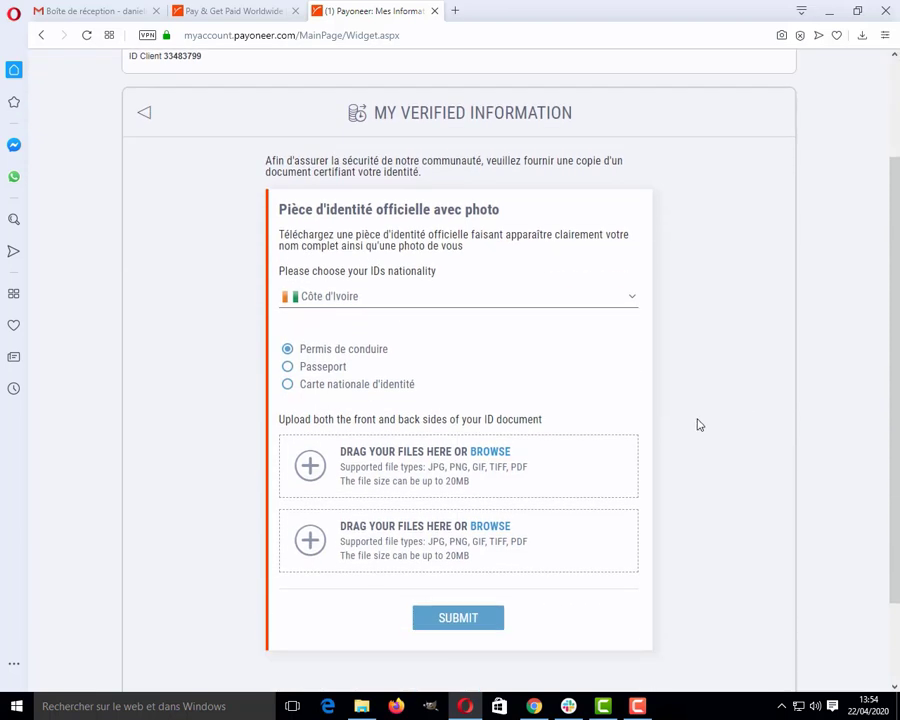
pyautogui.scroll(-1, 677, 476)
pyautogui.scroll(1, 677, 476)
pyautogui.click(287, 368)
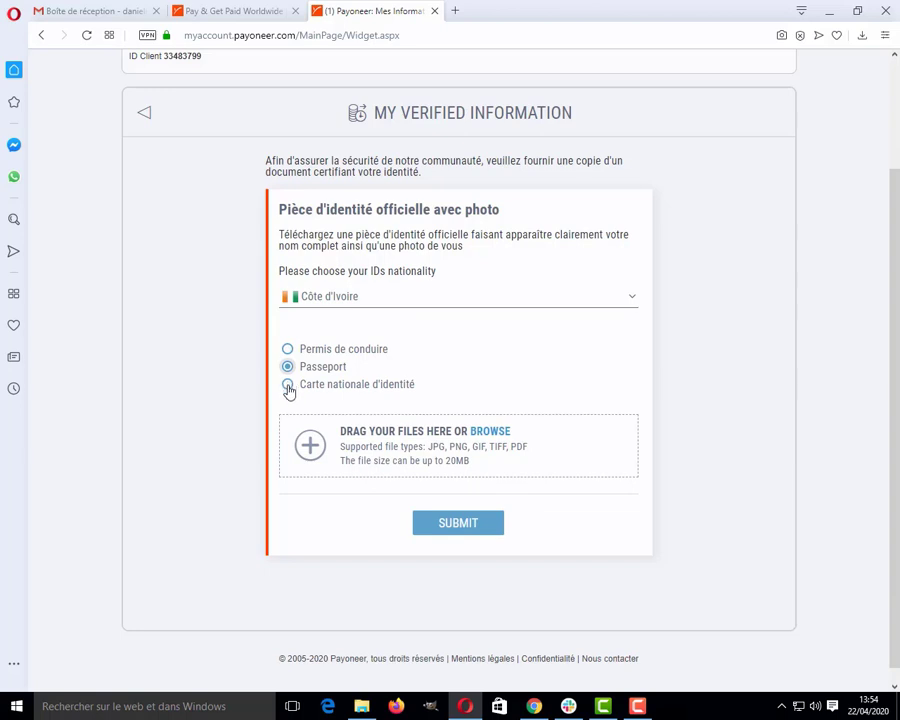
pyautogui.click(288, 386)
# Step: Upload the identity-card front image from the Images folder, then sign out with Déconnexion
pyautogui.click(310, 448)
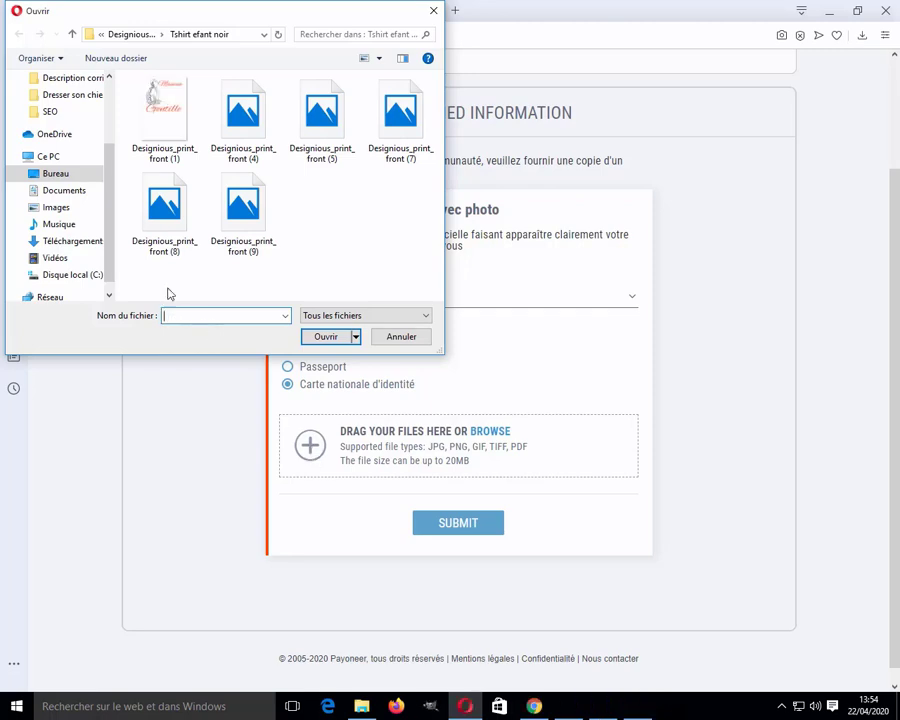
pyautogui.click(57, 208)
pyautogui.scroll(-5, 335, 183)
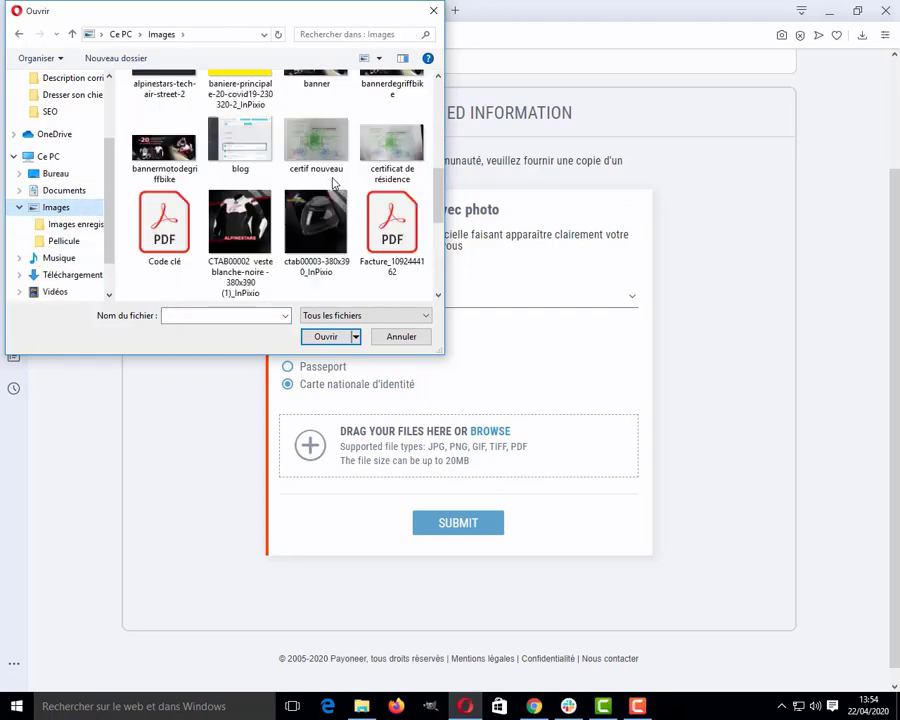
pyautogui.scroll(-5, 335, 183)
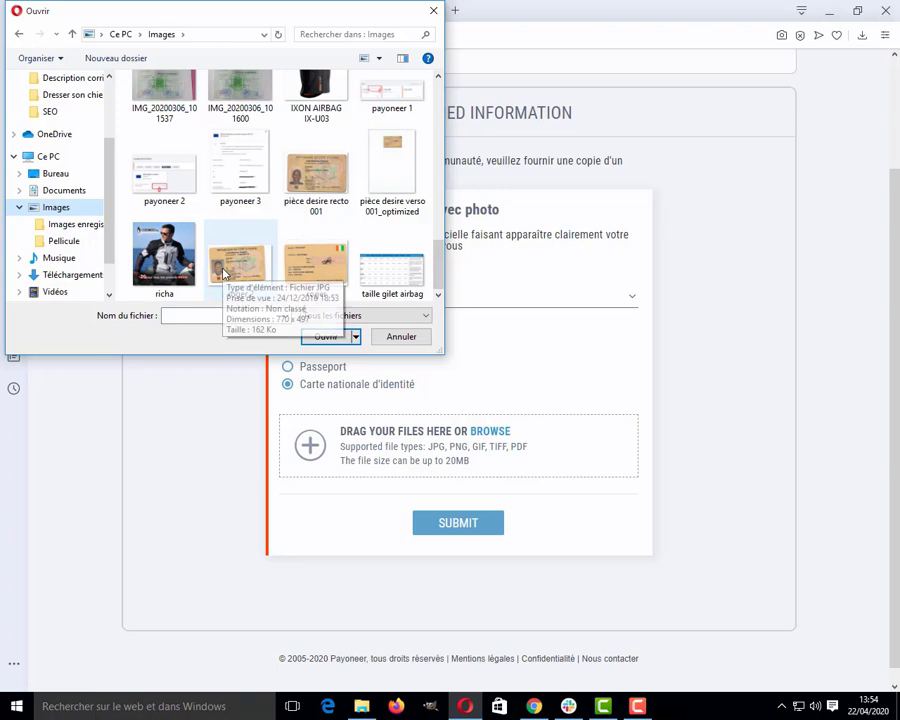
pyautogui.click(310, 190)
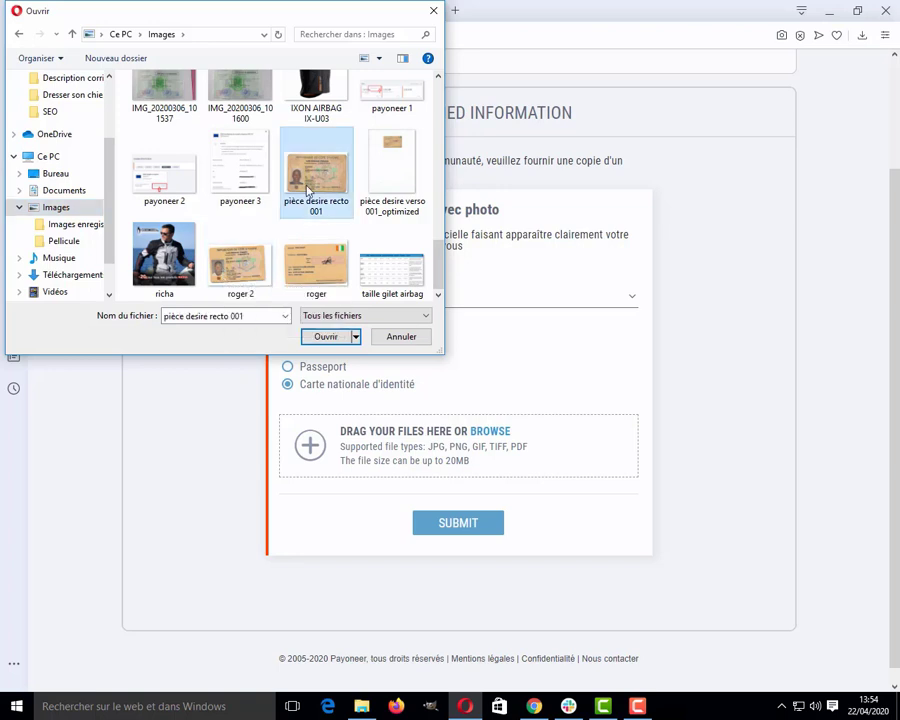
pyautogui.click(326, 337)
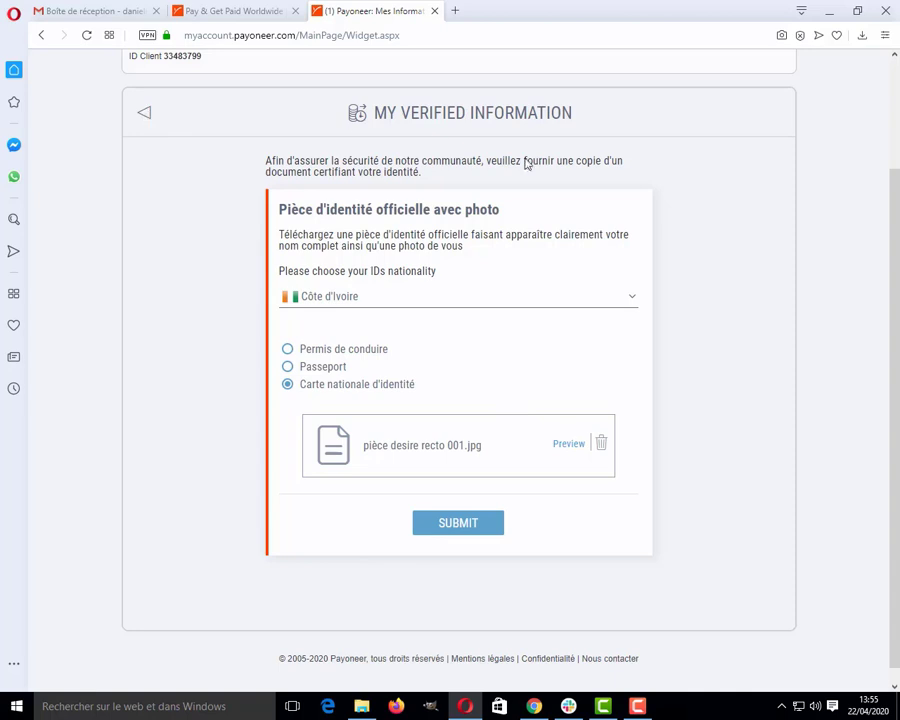
pyautogui.scroll(2, 428, 258)
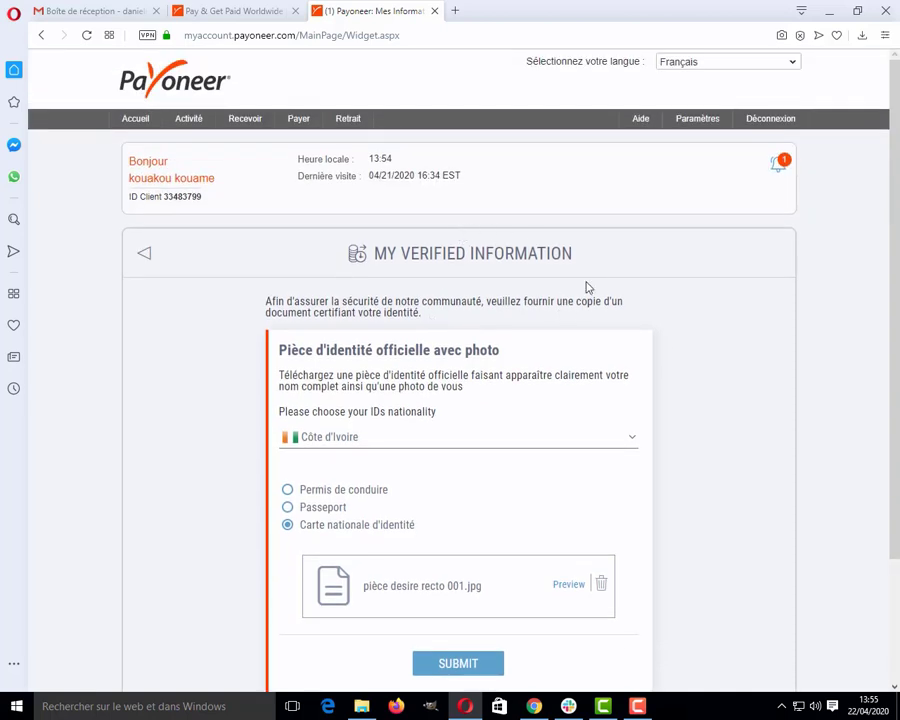
pyautogui.click(767, 124)
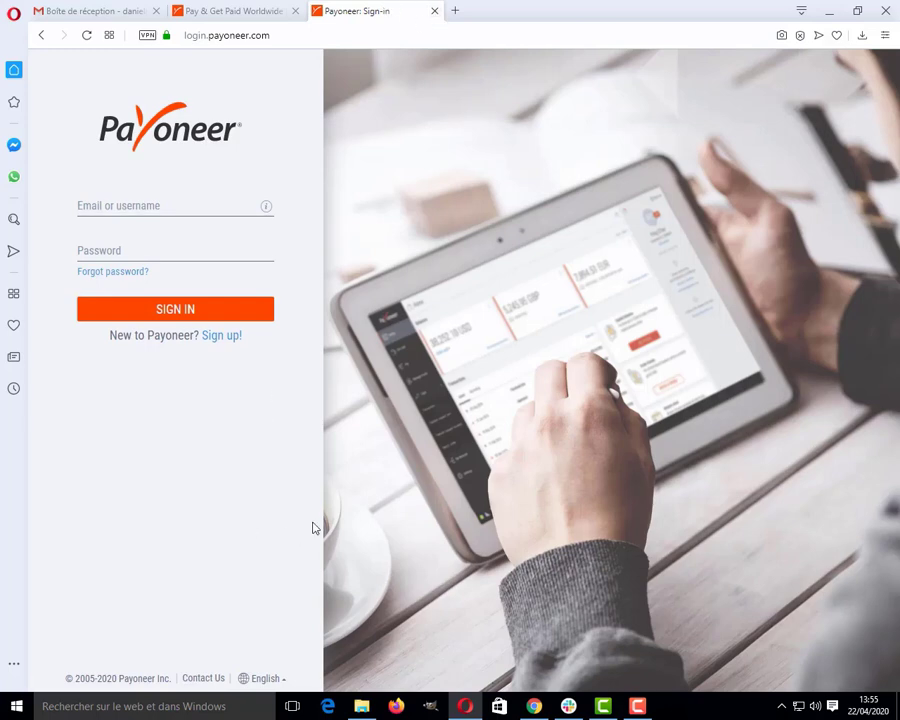
# Step: Sign in to Payoneer in a new Chrome tab to reach the dashboard showing the 4.92 EUR balance
pyautogui.click(534, 706)
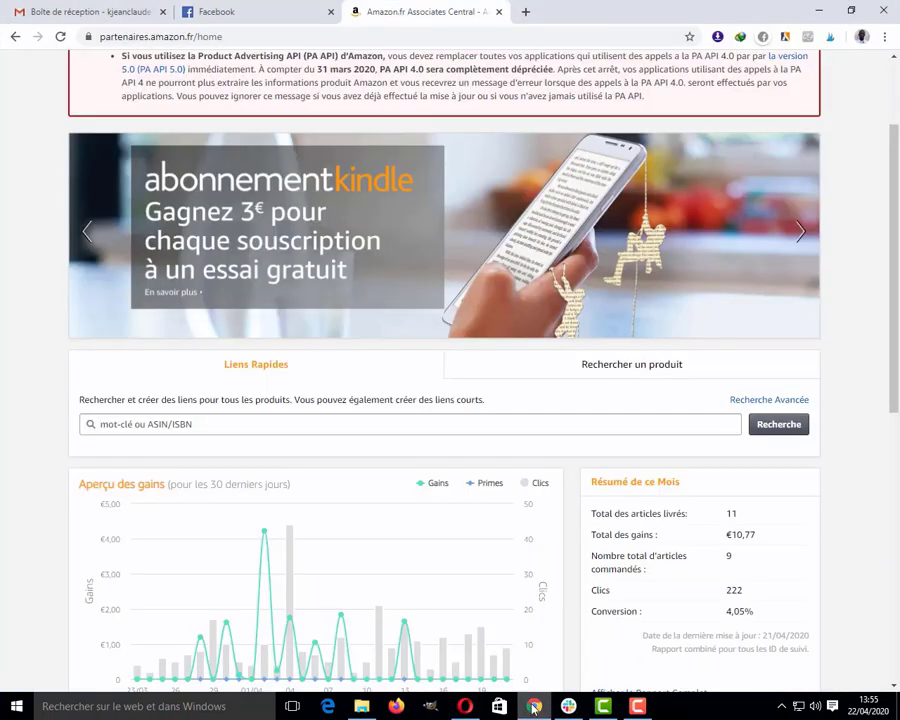
pyautogui.click(526, 12)
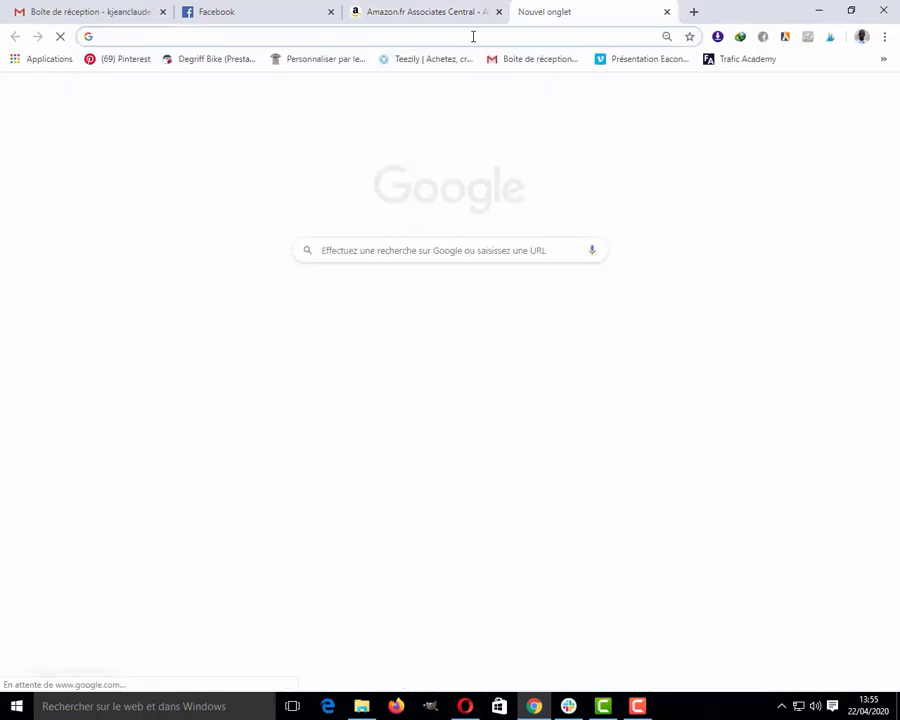
pyautogui.write('payon')
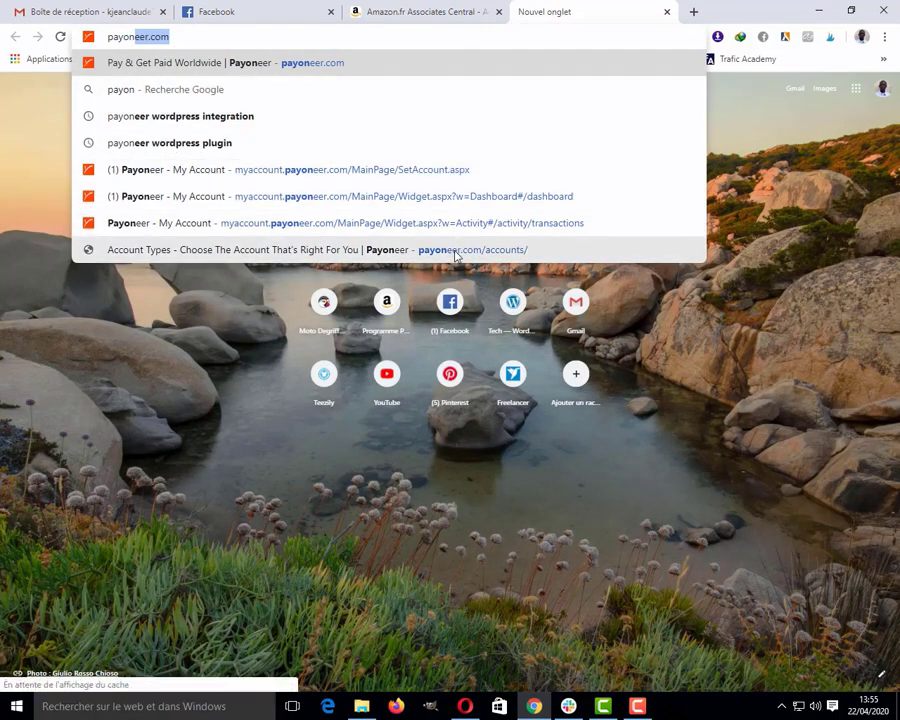
pyautogui.click(466, 198)
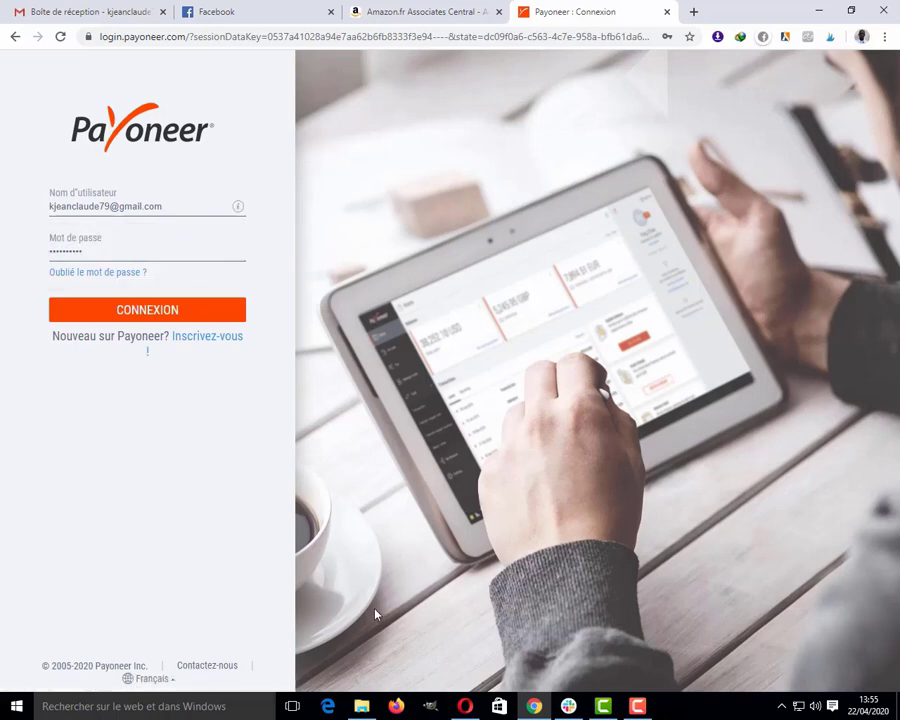
pyautogui.click(161, 315)
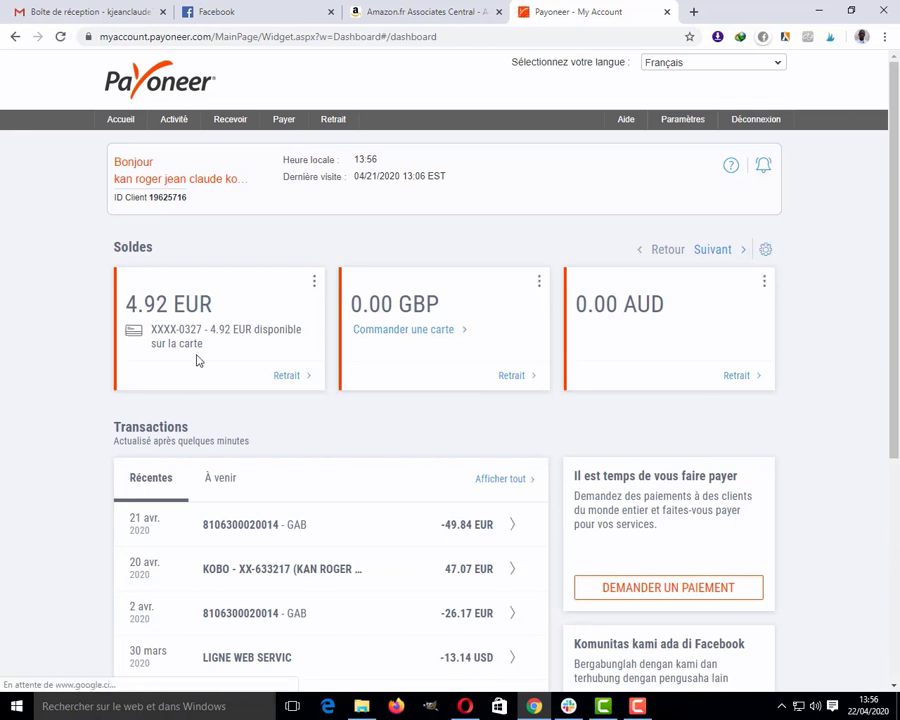
pyautogui.click(717, 254)
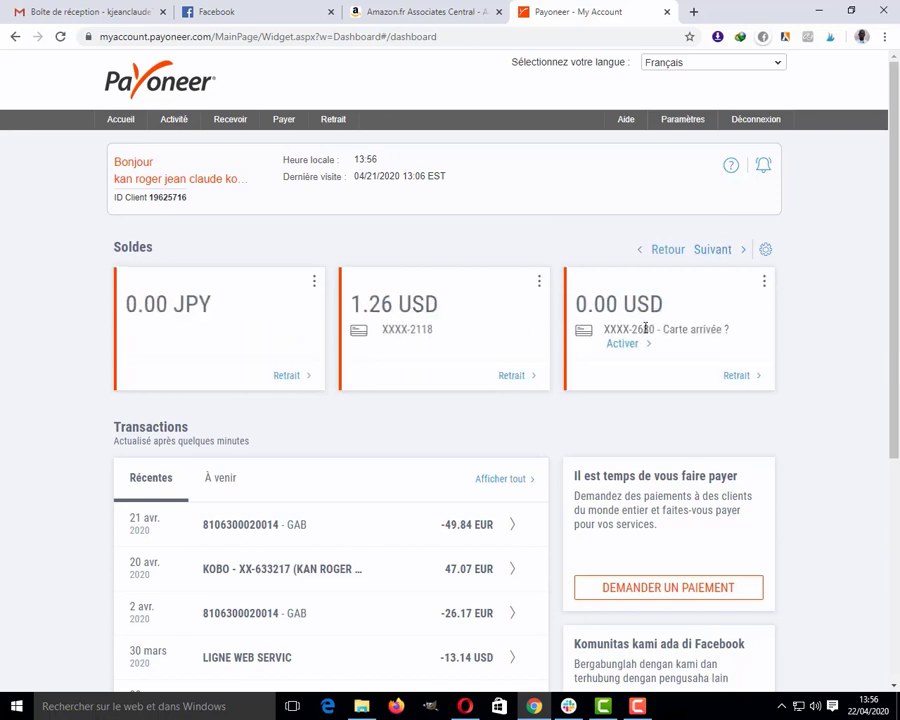
pyautogui.click(706, 253)
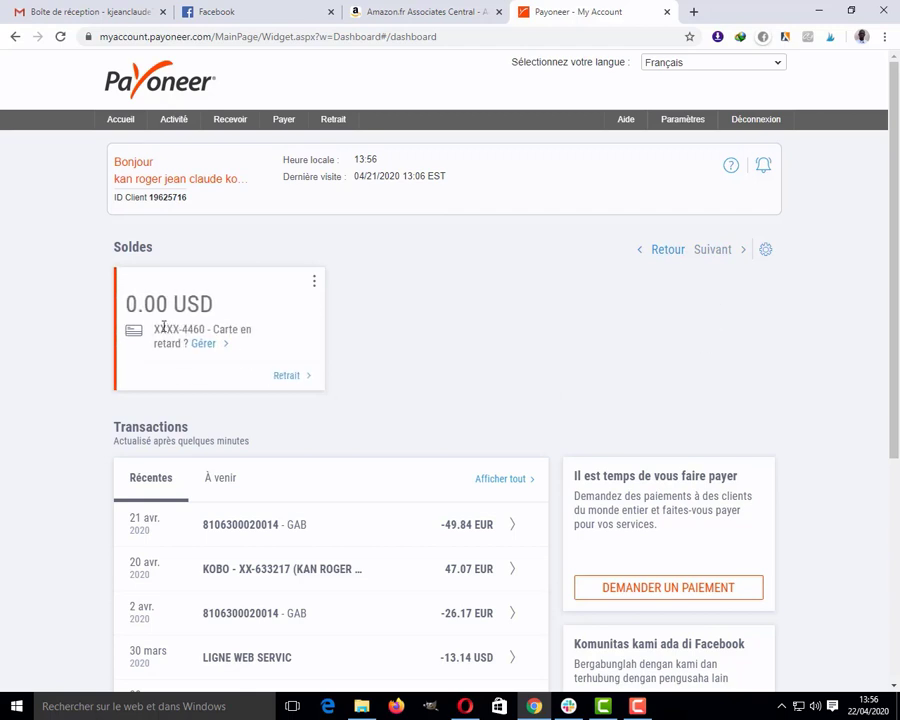
pyautogui.click(670, 251)
pyautogui.click(667, 252)
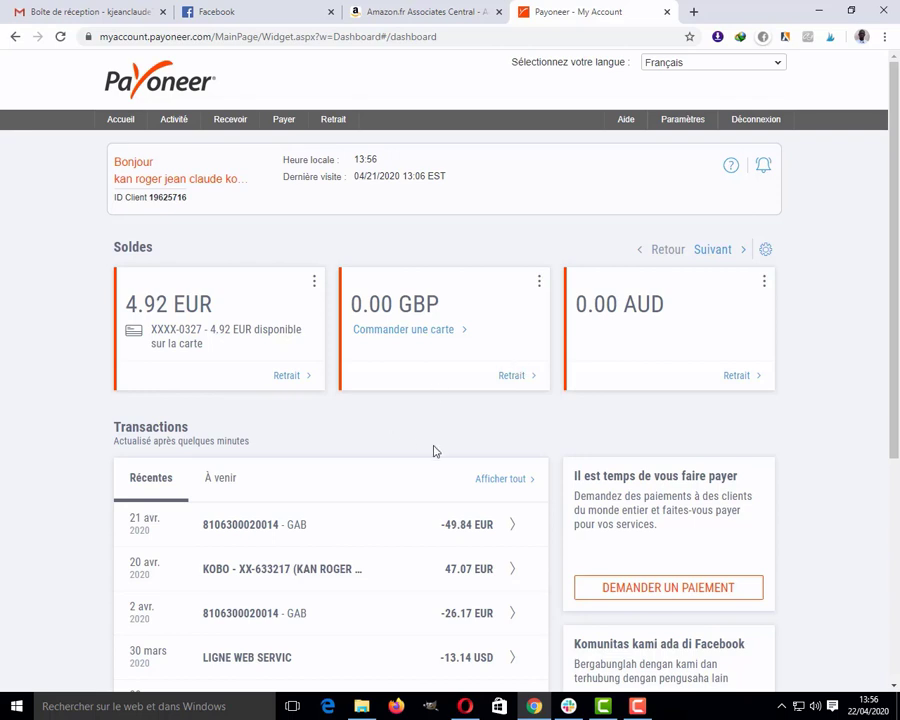
pyautogui.scroll(-4, 434, 451)
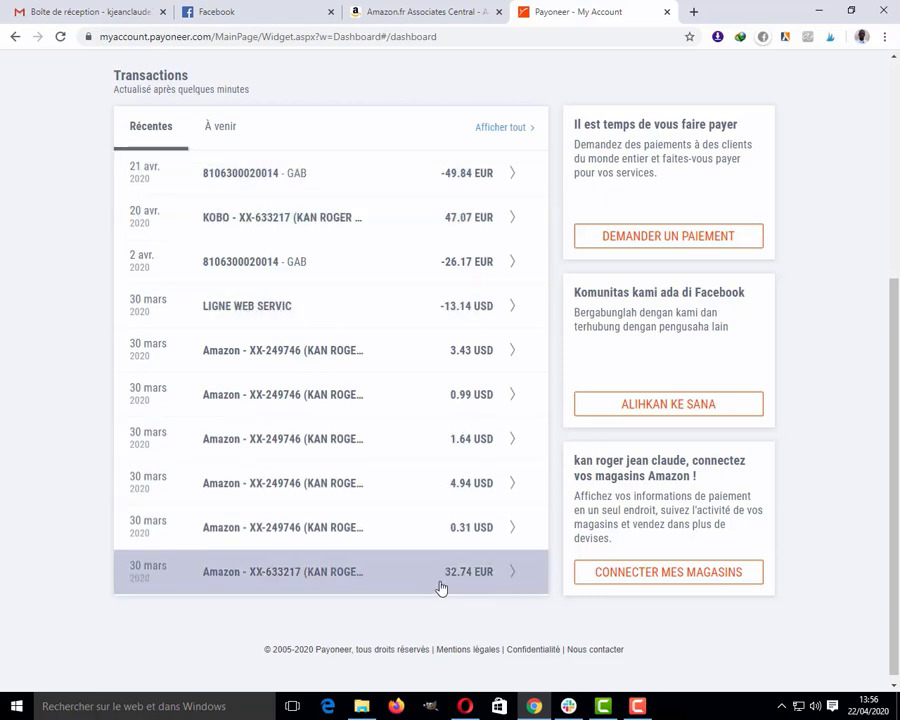
pyautogui.click(225, 140)
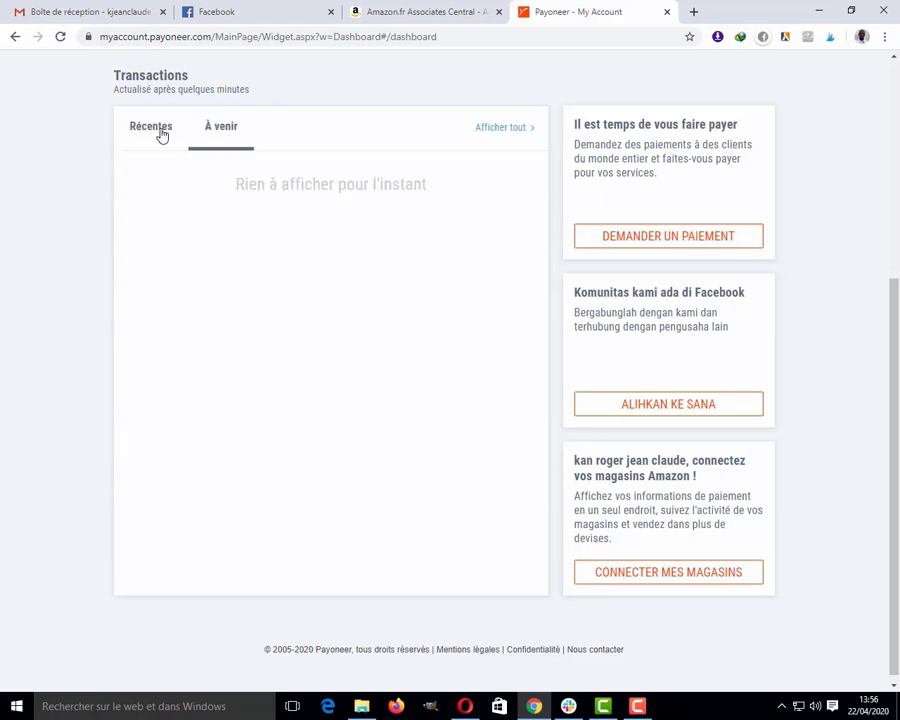
pyautogui.click(165, 135)
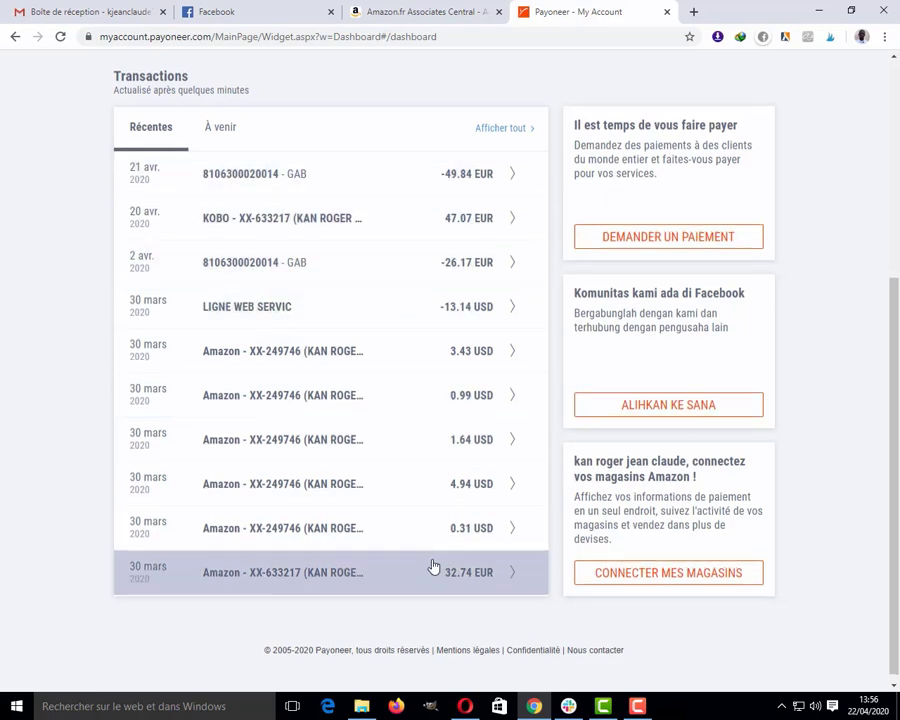
pyautogui.scroll(2, 434, 564)
pyautogui.scroll(-1, 380, 523)
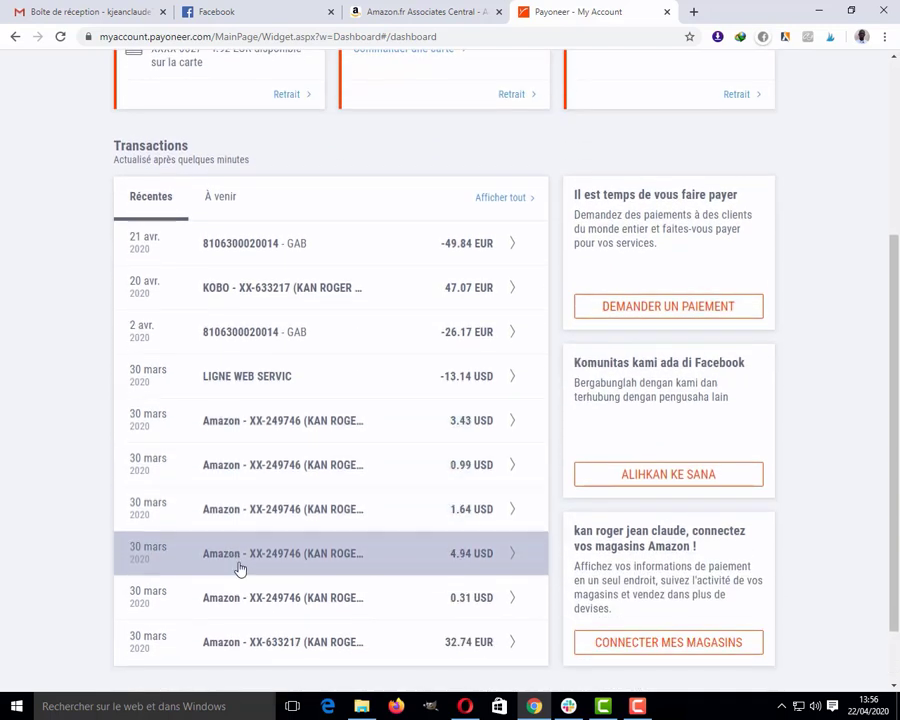
pyautogui.scroll(2, 368, 501)
pyautogui.scroll(2, 369, 501)
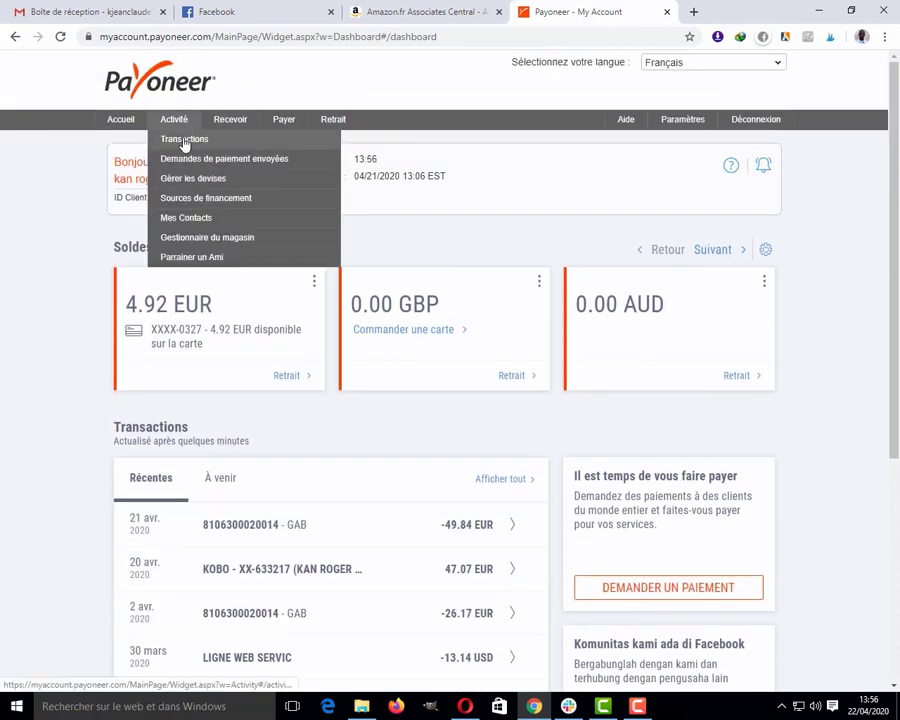
pyautogui.click(184, 141)
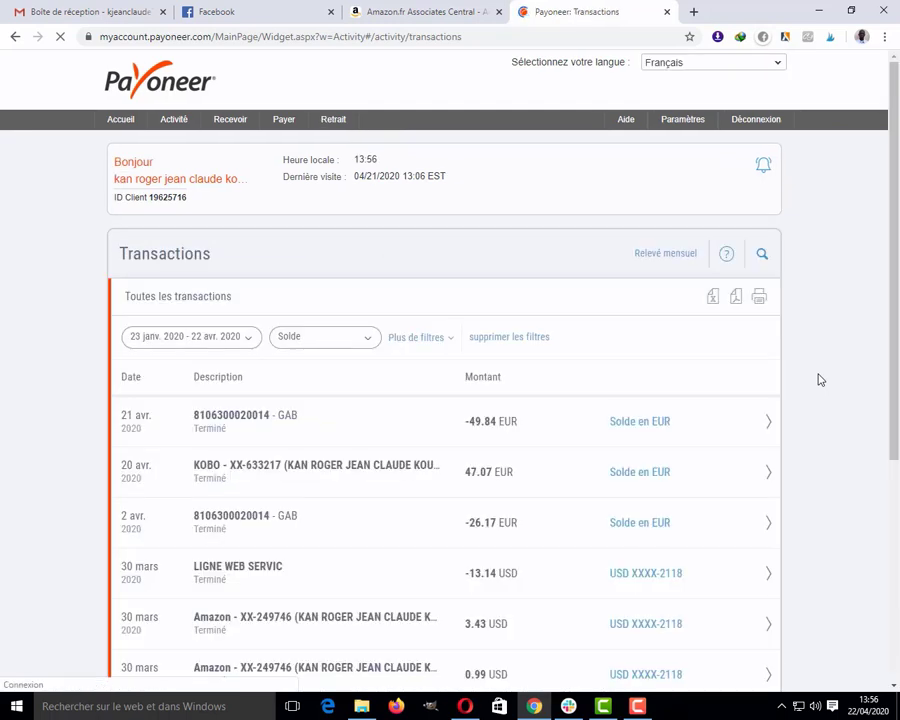
pyautogui.scroll(-2, 463, 259)
pyautogui.scroll(-1, 494, 288)
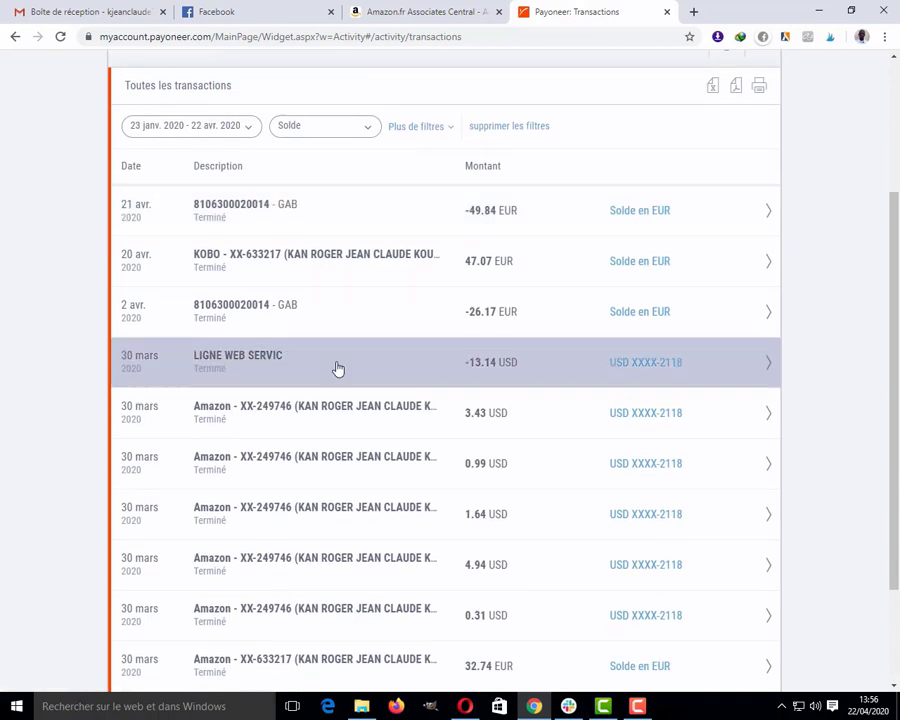
pyautogui.scroll(-1, 437, 322)
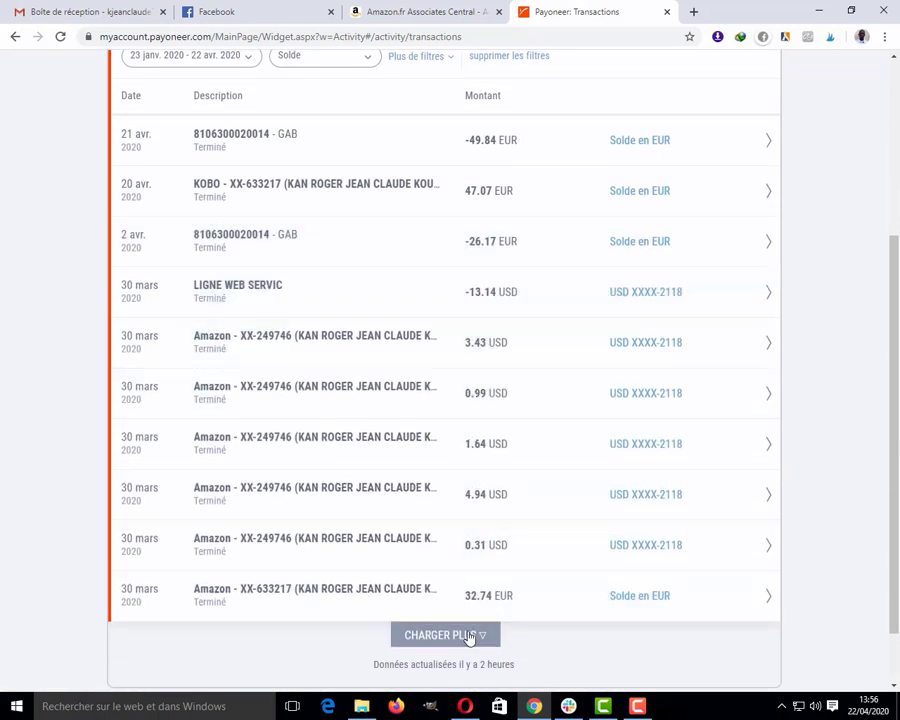
pyautogui.click(466, 632)
pyautogui.scroll(-6, 430, 421)
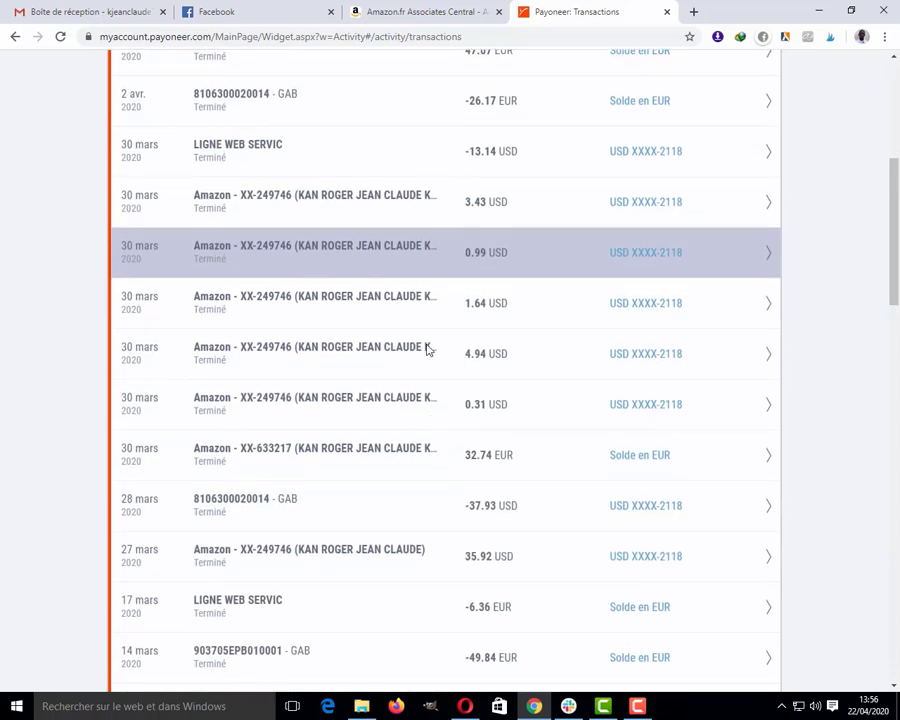
pyautogui.scroll(-1, 418, 296)
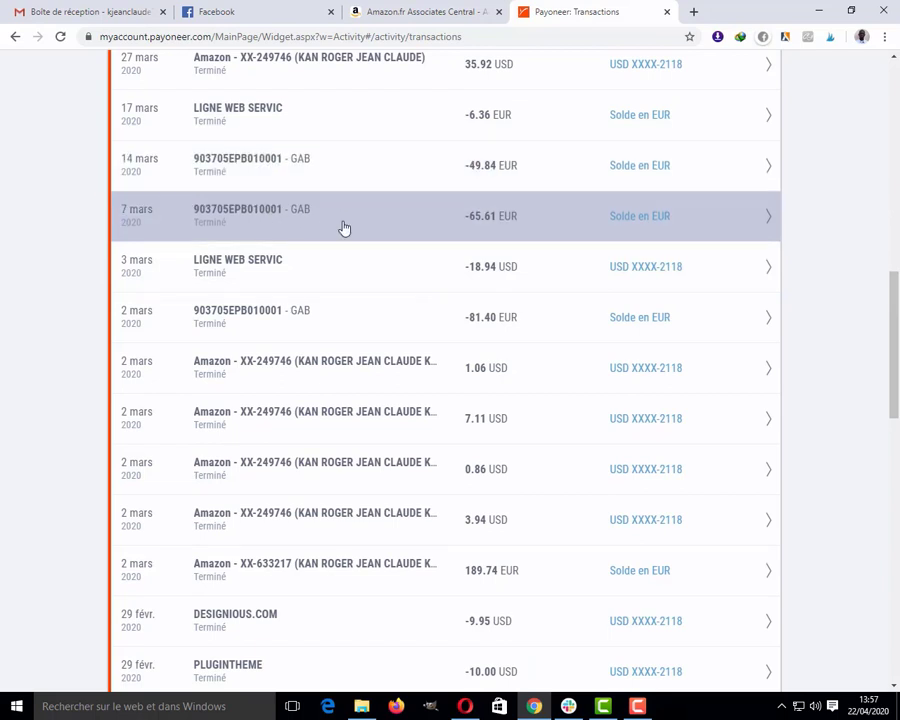
pyautogui.scroll(-2, 343, 228)
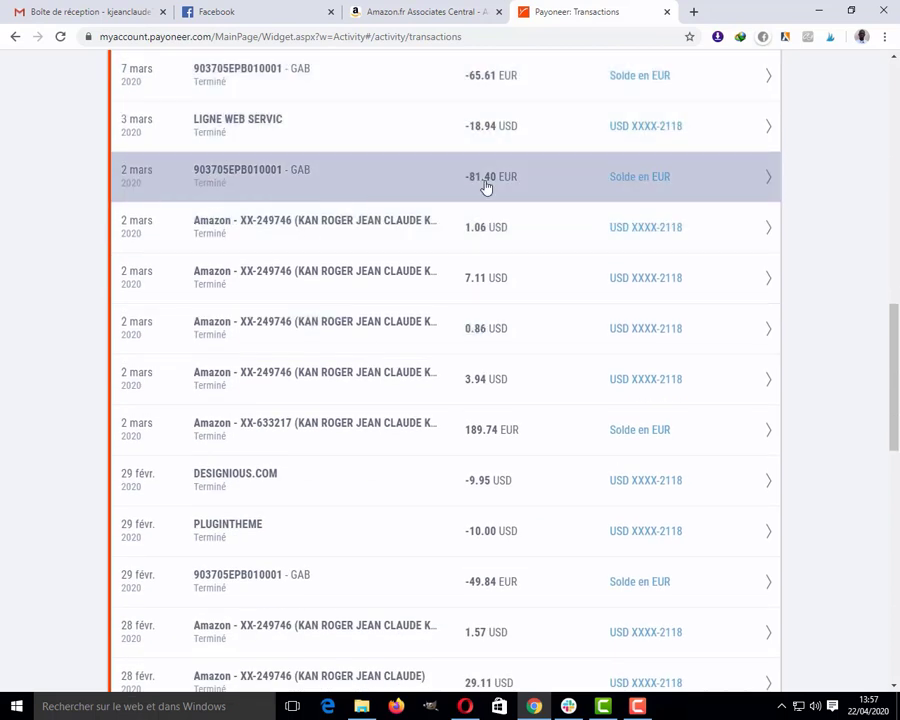
pyautogui.scroll(-1, 446, 174)
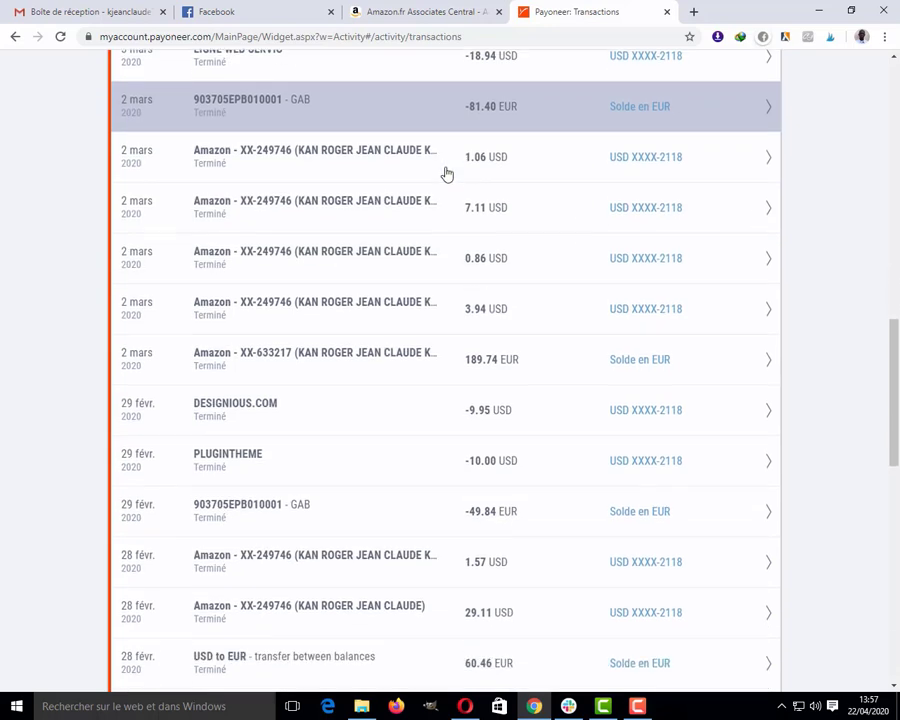
pyautogui.scroll(-6, 446, 174)
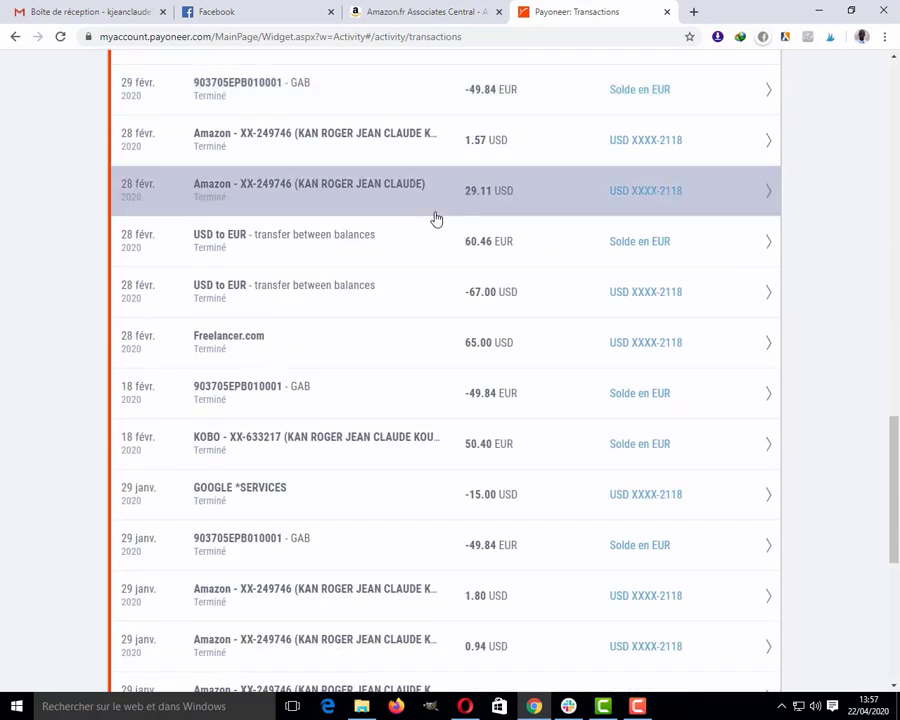
pyautogui.scroll(-6, 436, 218)
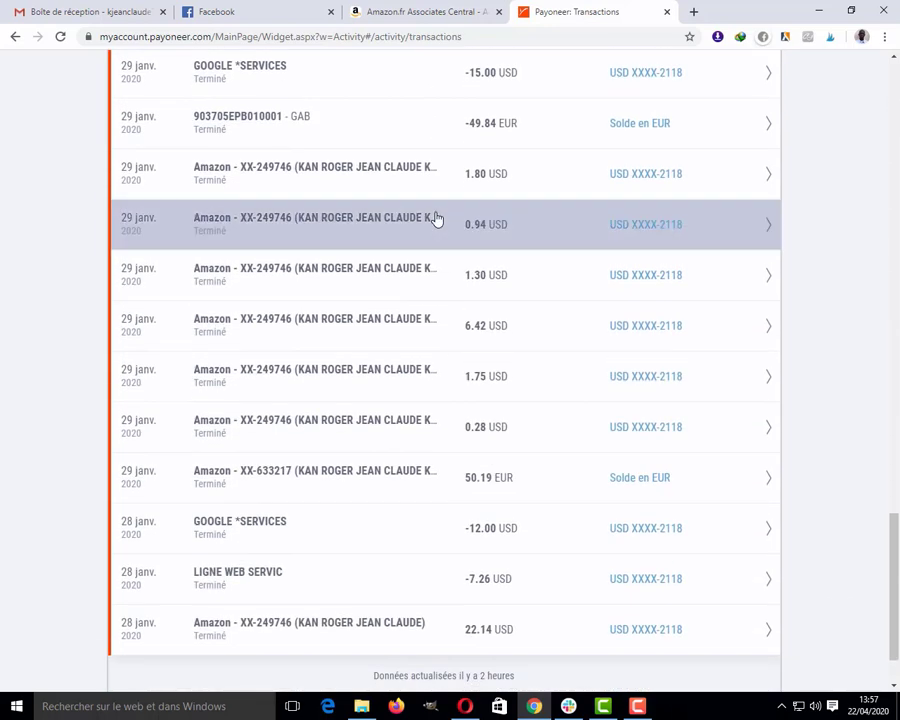
pyautogui.scroll(-2, 436, 218)
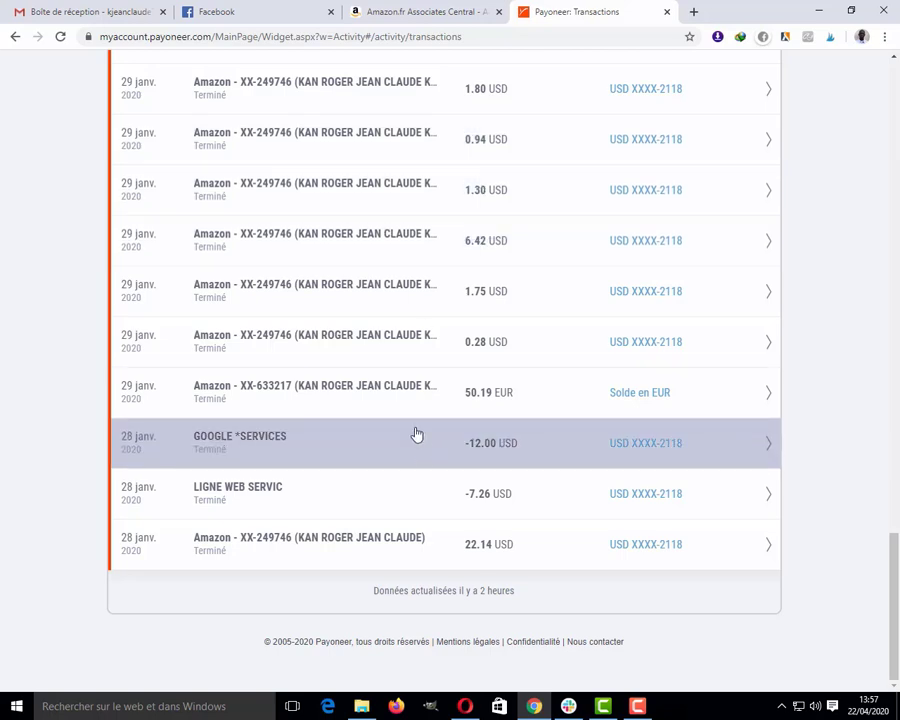
pyautogui.scroll(11, 417, 434)
pyautogui.scroll(10, 416, 430)
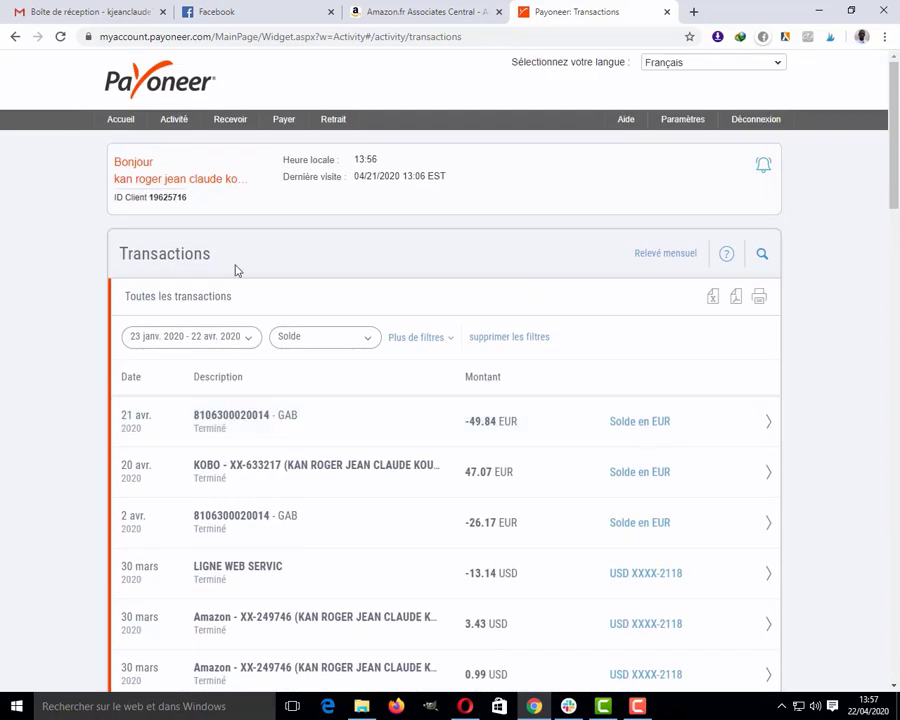
# Step: Go back to Payoneer's Accueil dashboard with the 4.92 EUR, 0.00 GBP and 0.00 AUD balances
pyautogui.click(122, 120)
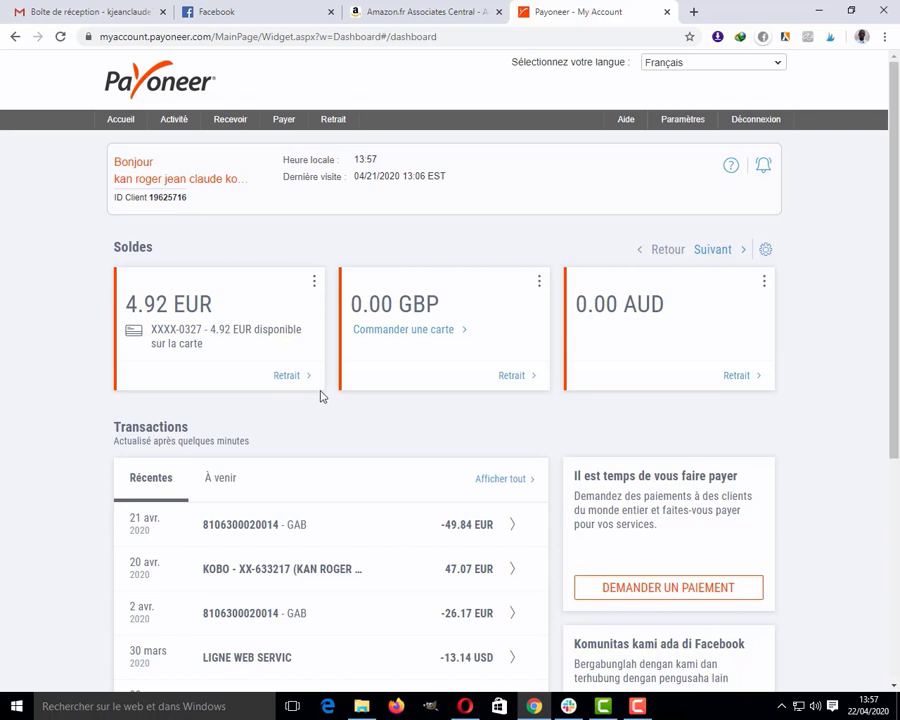
pyautogui.moveTo(172, 128)
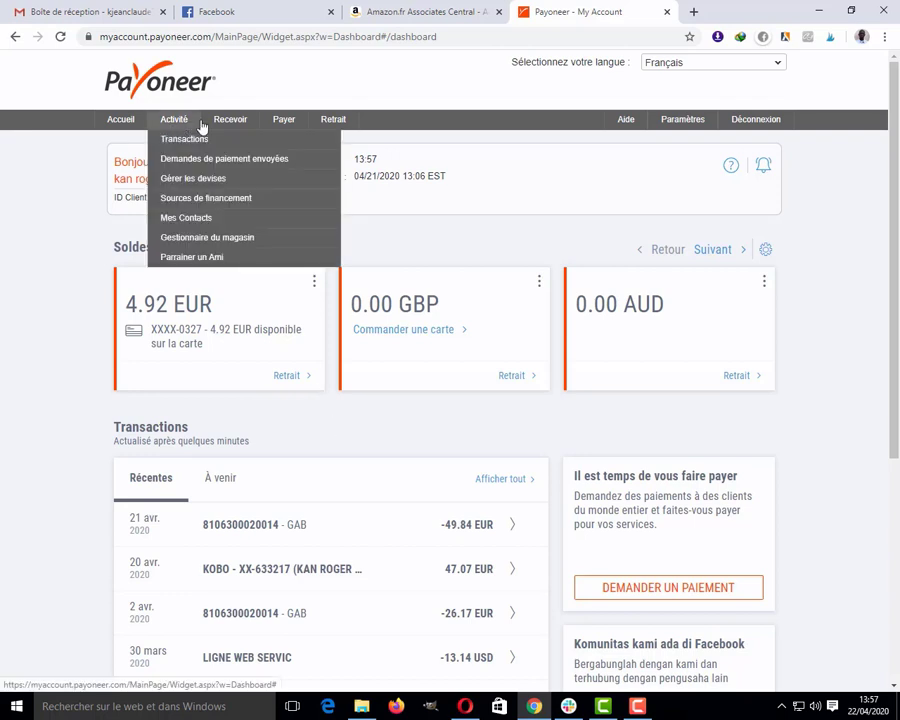
pyautogui.moveTo(229, 122)
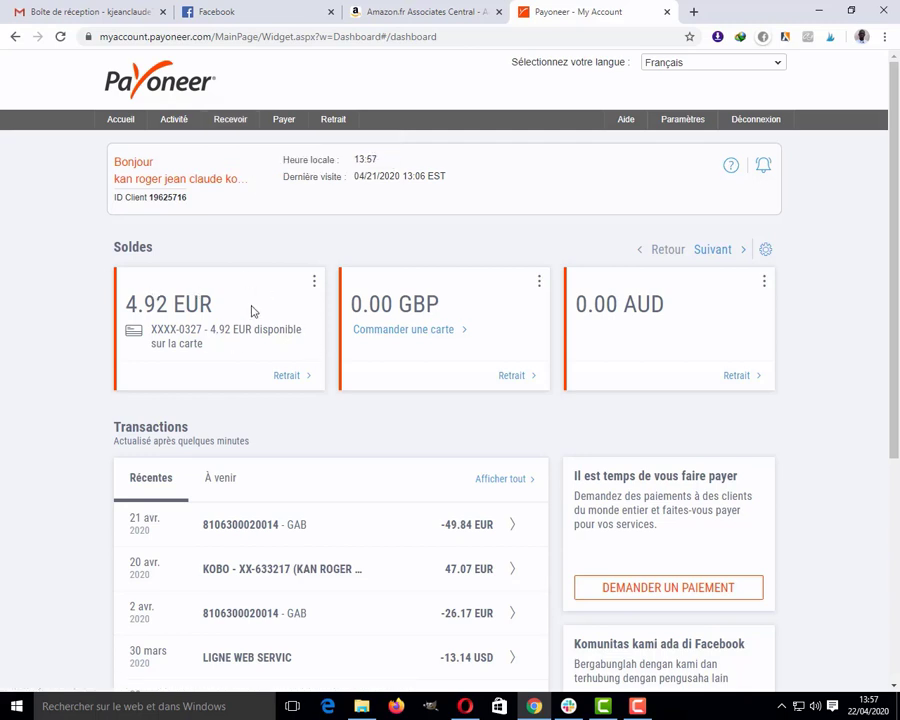
# Step: From the EUR balance menu, view the EUR receiving account's Wirecard Bank AG details, then close them
pyautogui.click(315, 284)
pyautogui.click(257, 290)
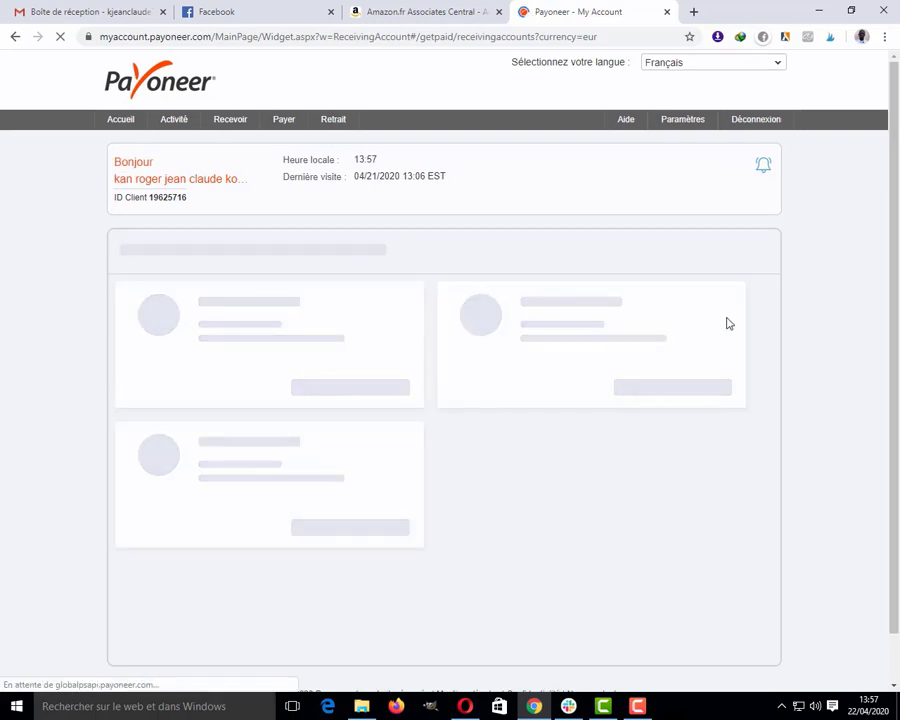
pyautogui.scroll(-1, 724, 320)
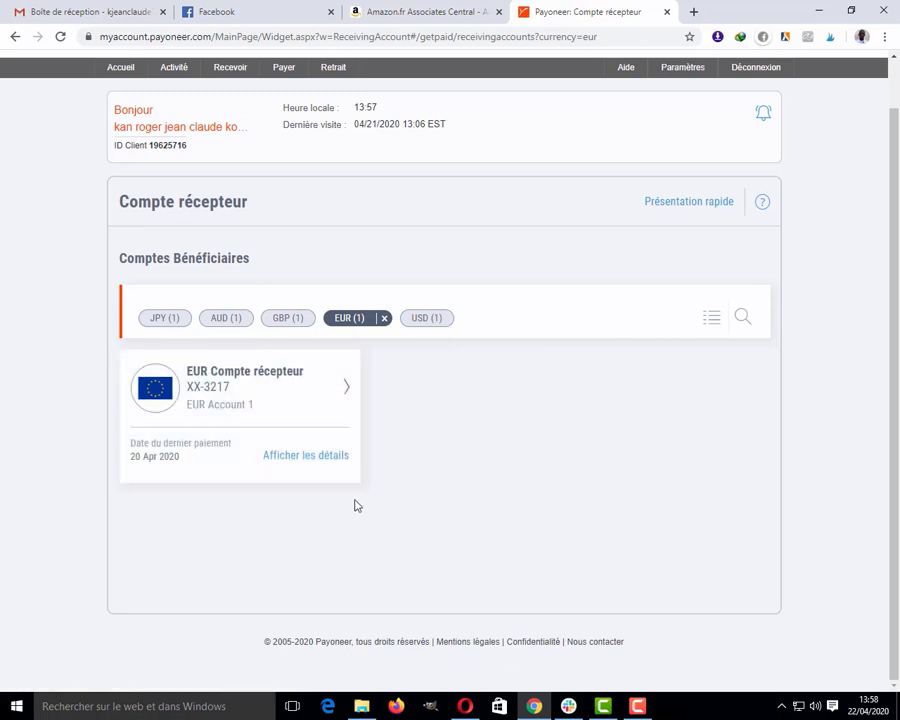
pyautogui.click(309, 457)
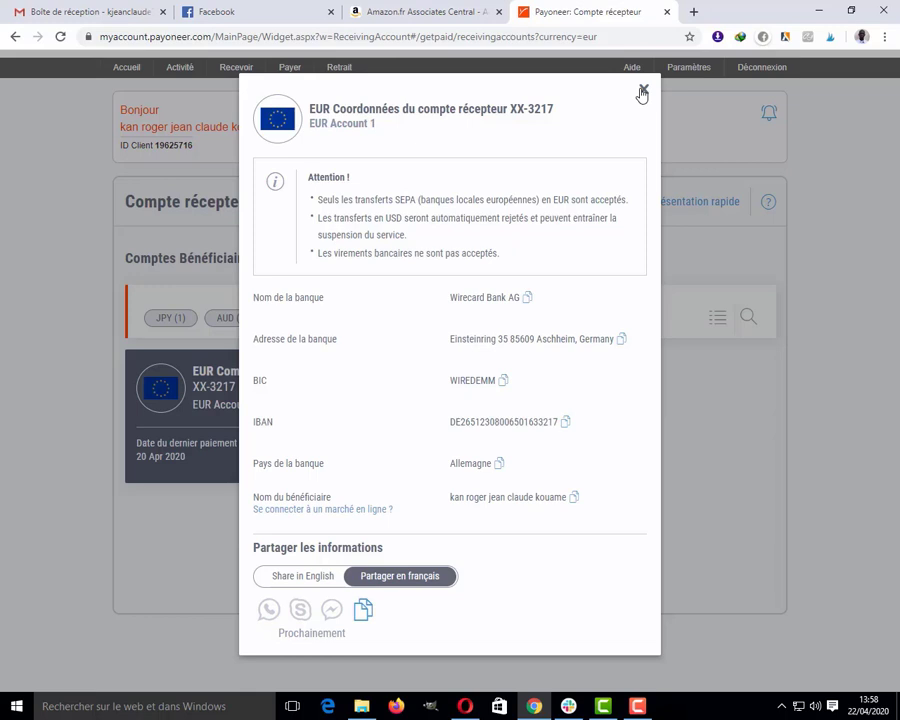
pyautogui.click(642, 92)
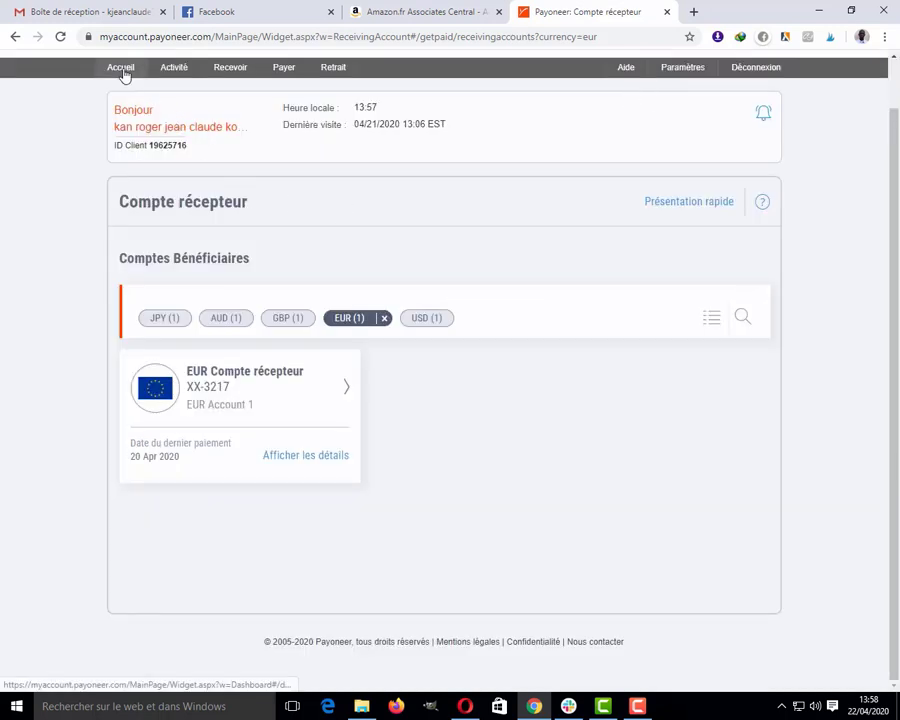
# Step: Filter to the USD receiving account and show its First Century Bank ACH checking details
pyautogui.click(418, 320)
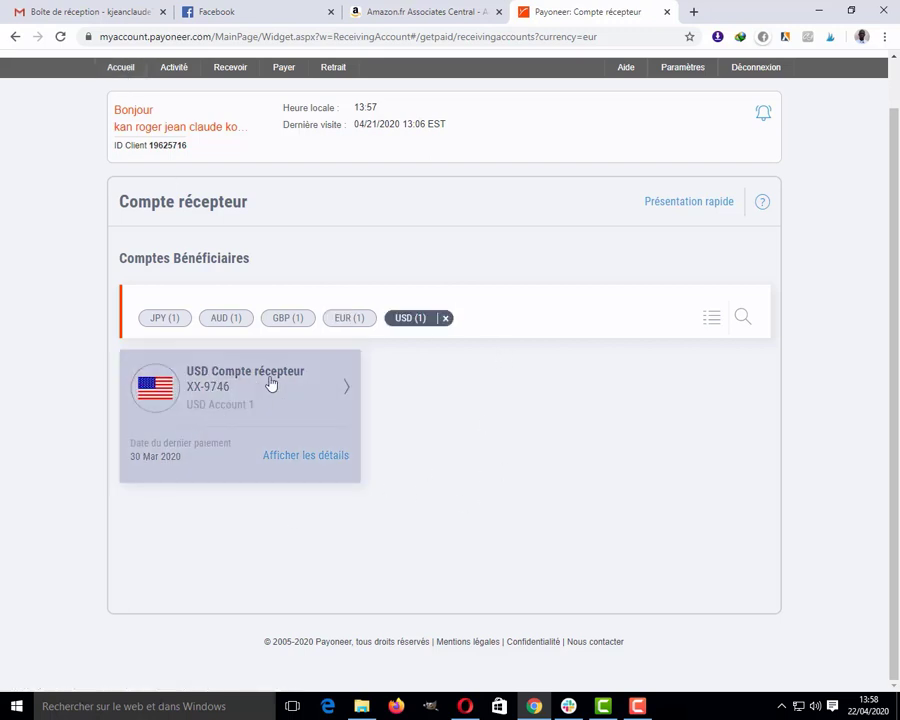
pyautogui.click(326, 458)
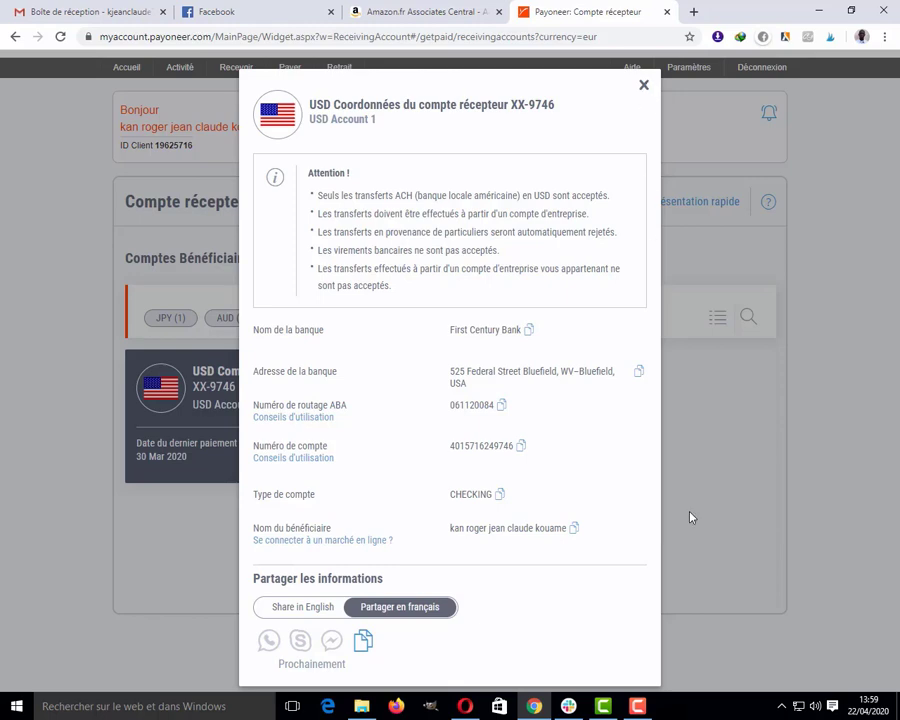
pyautogui.click(638, 706)
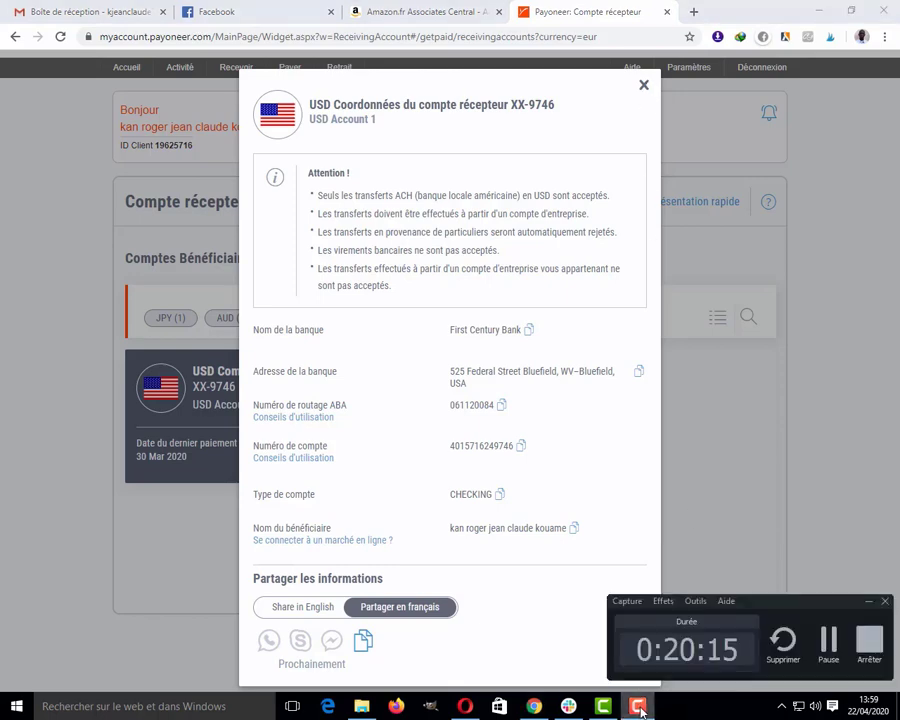
pyautogui.click(824, 644)
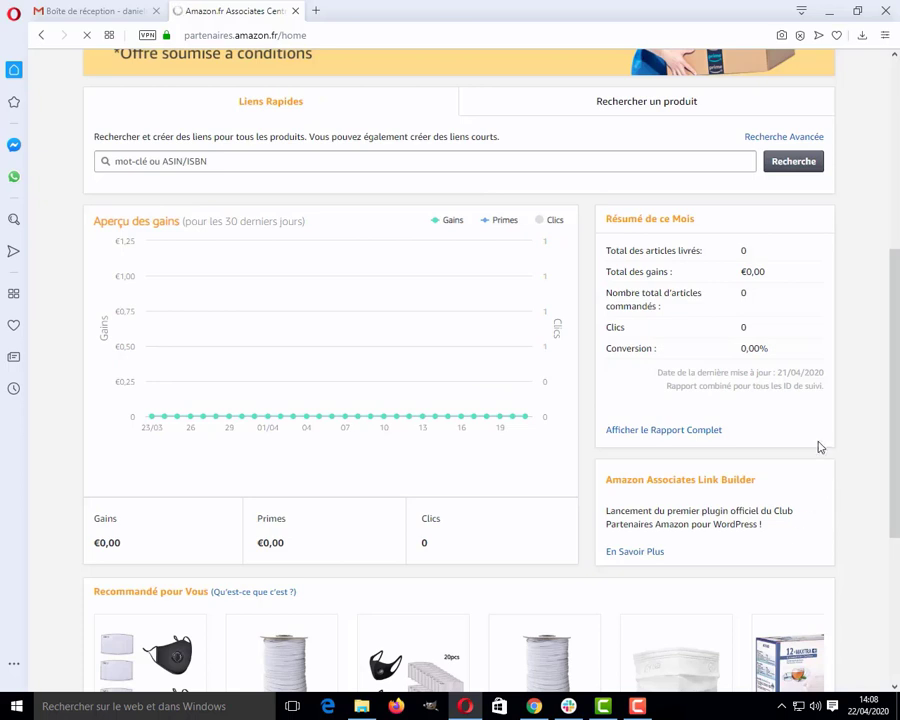
pyautogui.click(638, 707)
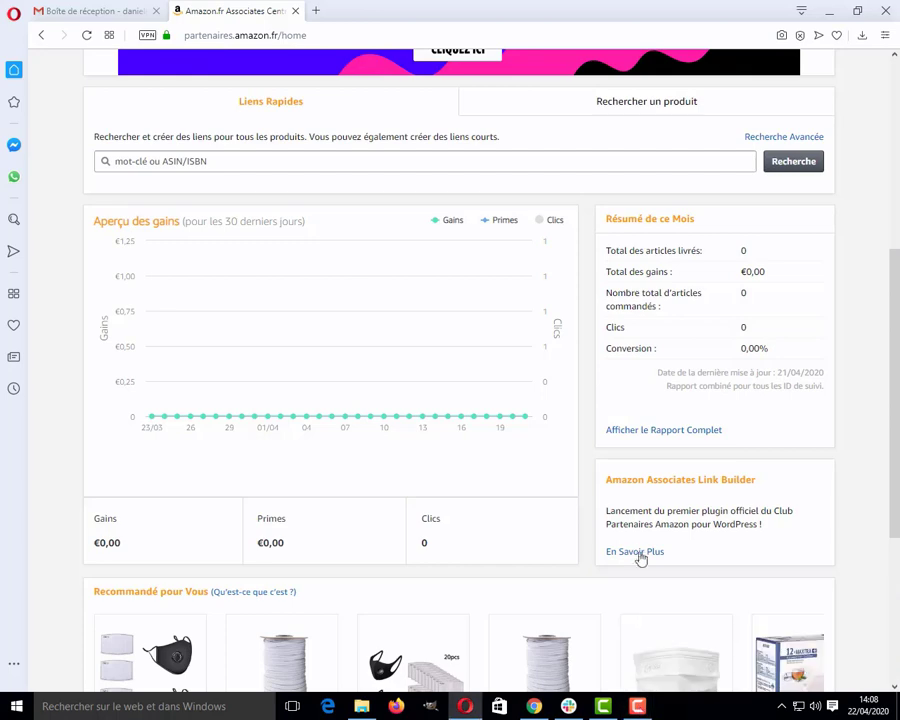
pyautogui.scroll(5, 639, 550)
pyautogui.scroll(2, 640, 552)
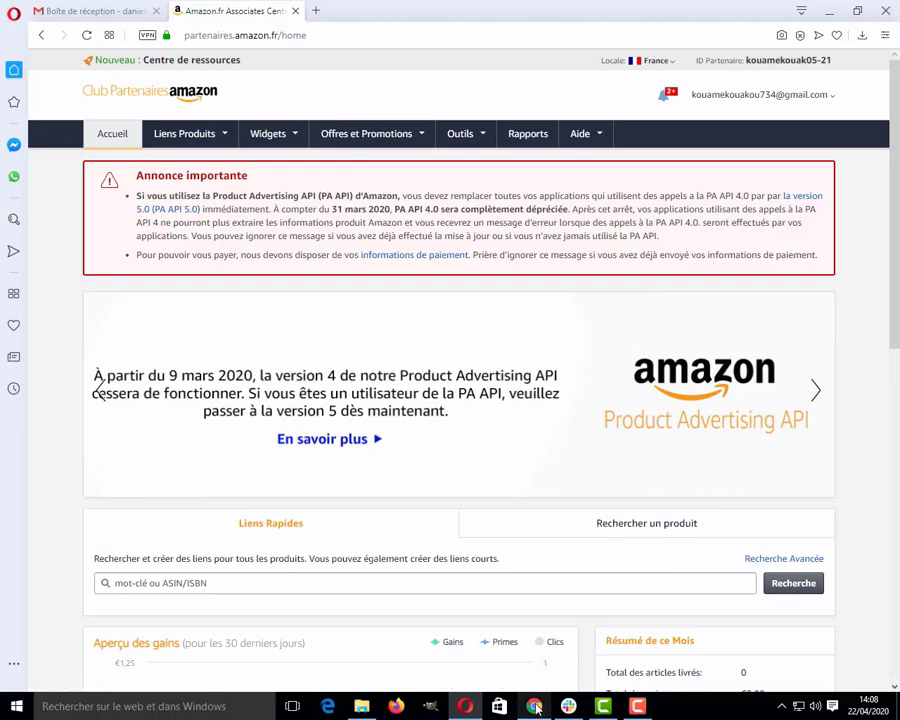
pyautogui.hotkey('alt', 'Tab')
pyautogui.click(530, 11)
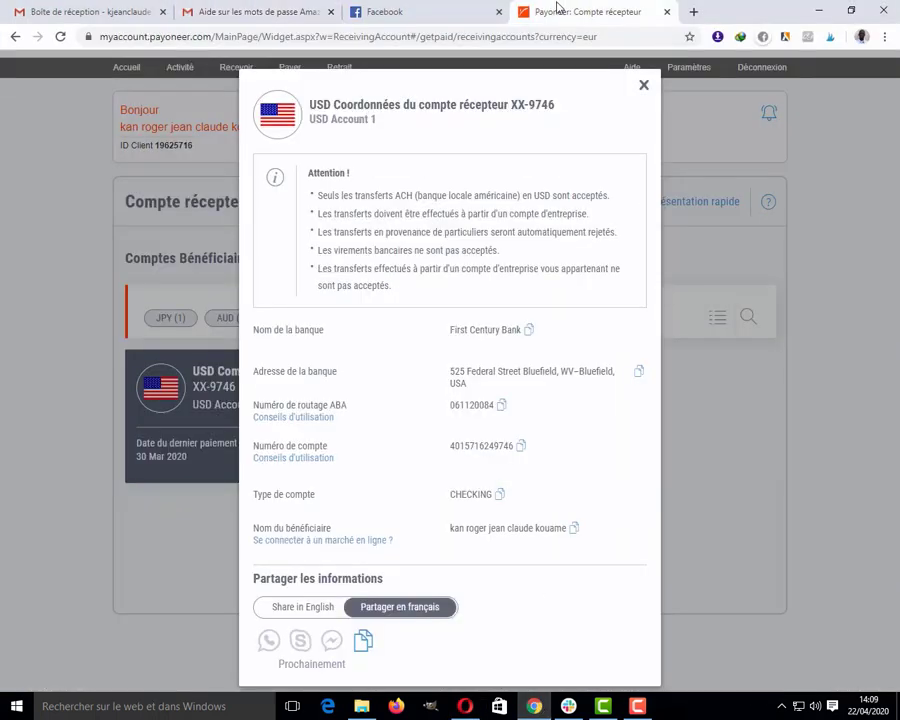
# Step: Close the USD details and reopen the EUR account's Wirecard Bank AG details with BIC WIREDEMM and IBAN
pyautogui.click(643, 88)
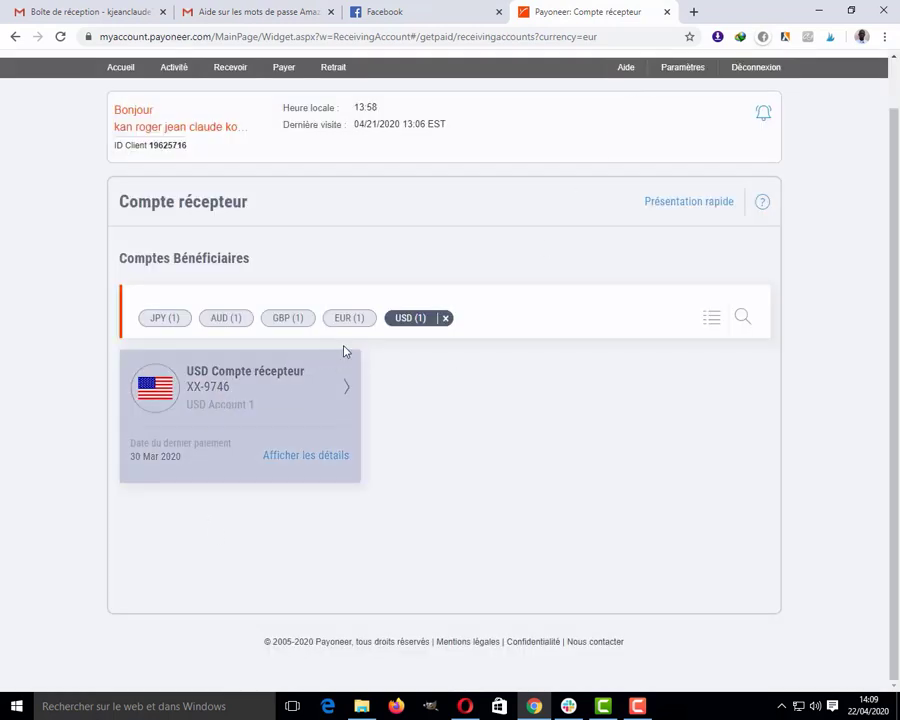
pyautogui.click(352, 320)
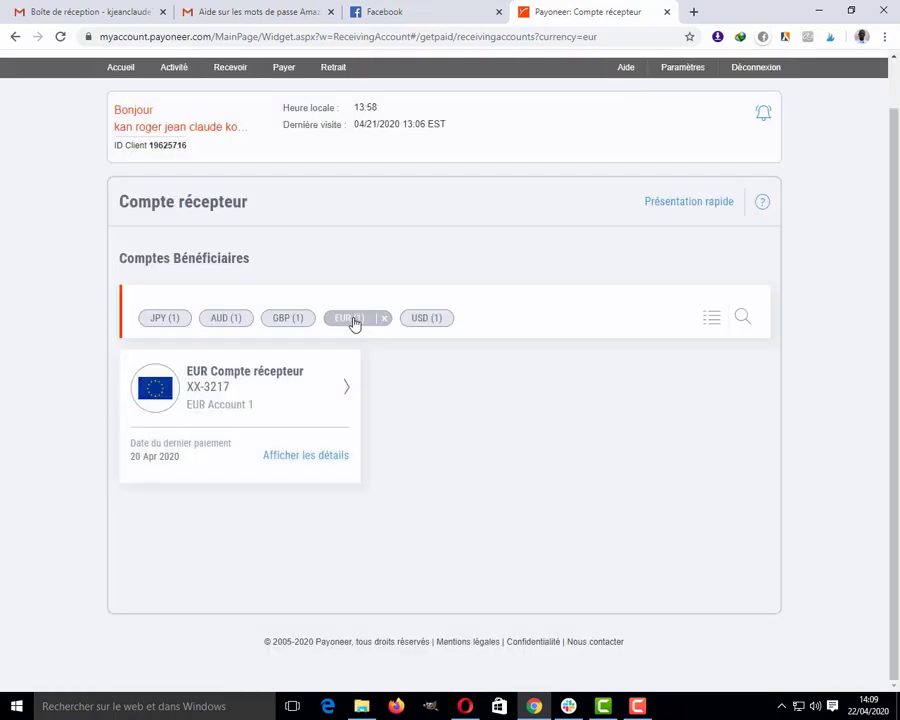
pyautogui.click(314, 456)
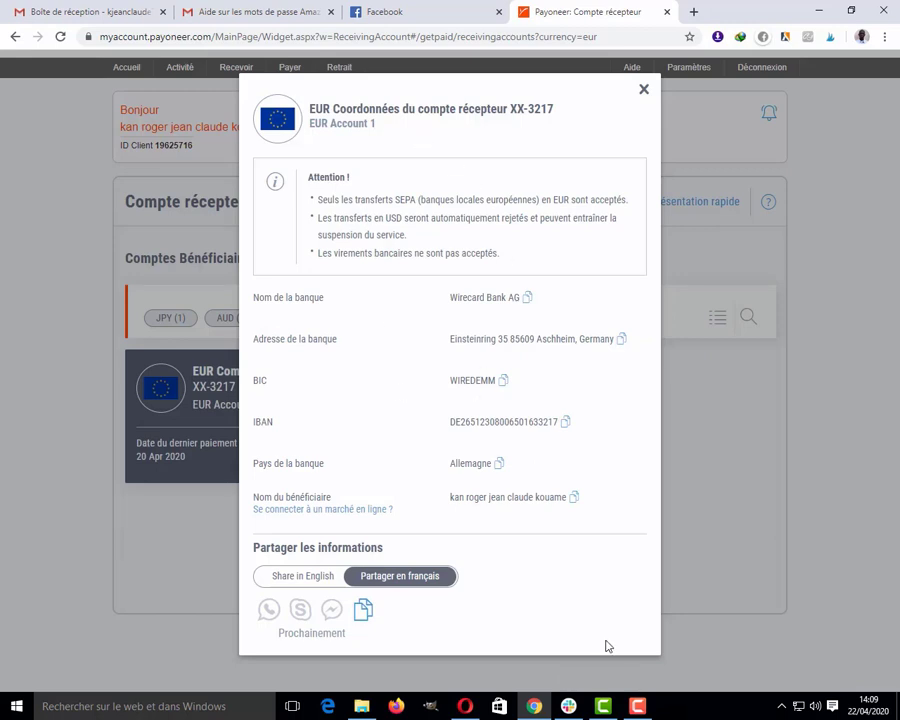
# Step: Return to Amazon Associates in Opera and choose Votre Compte from the account menu
pyautogui.click(465, 706)
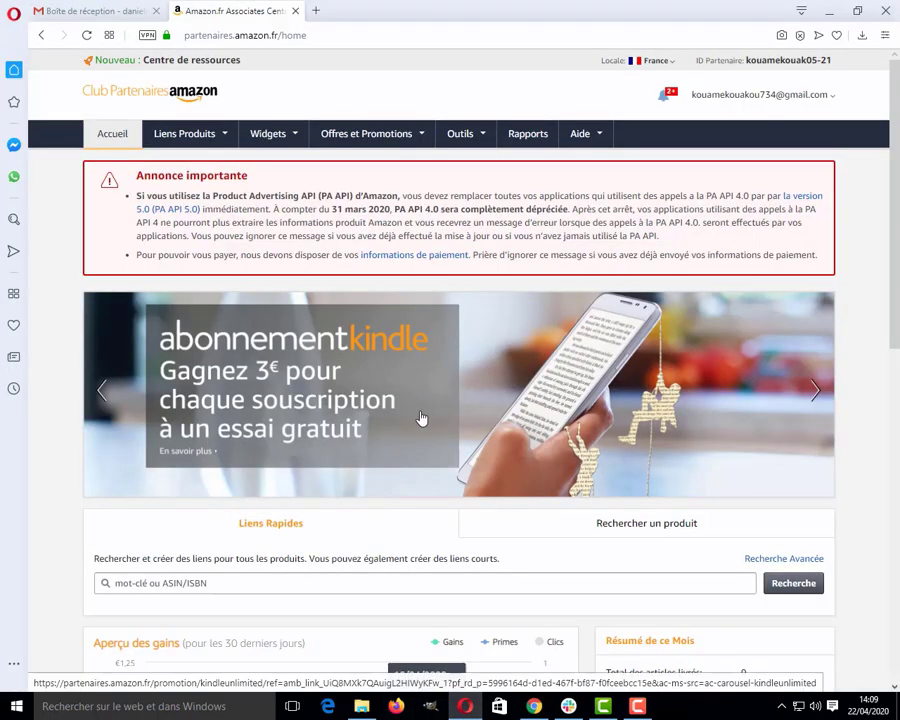
pyautogui.scroll(-5, 424, 414)
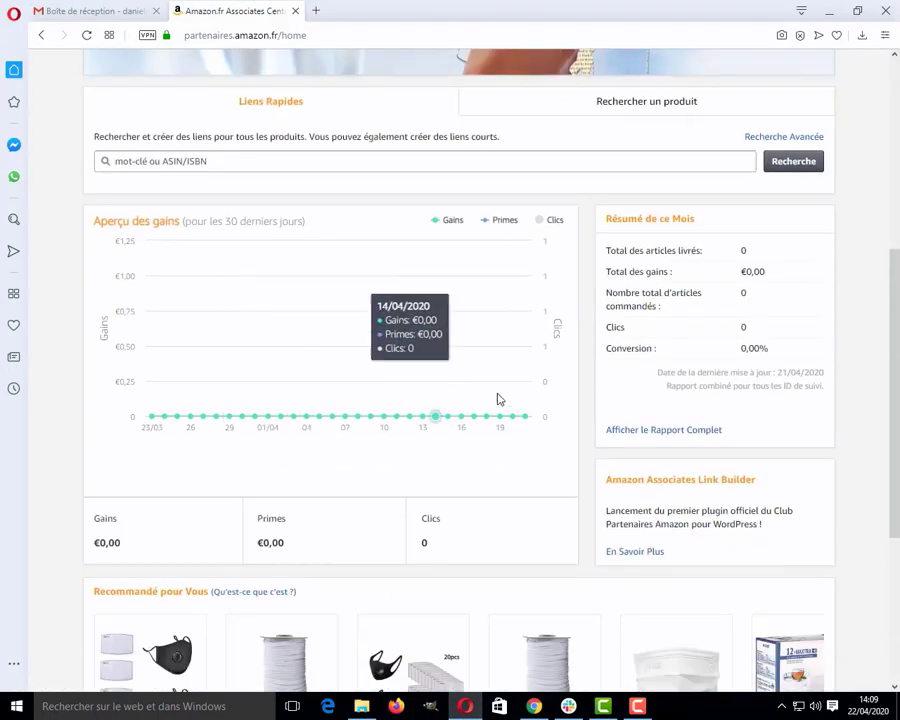
pyautogui.scroll(5, 610, 415)
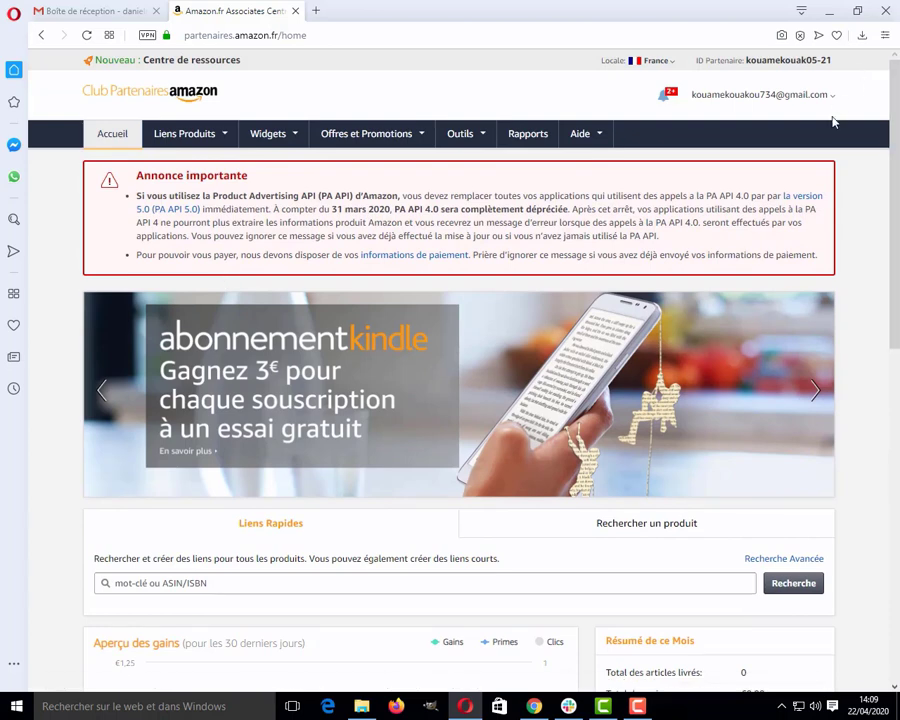
pyautogui.moveTo(719, 96)
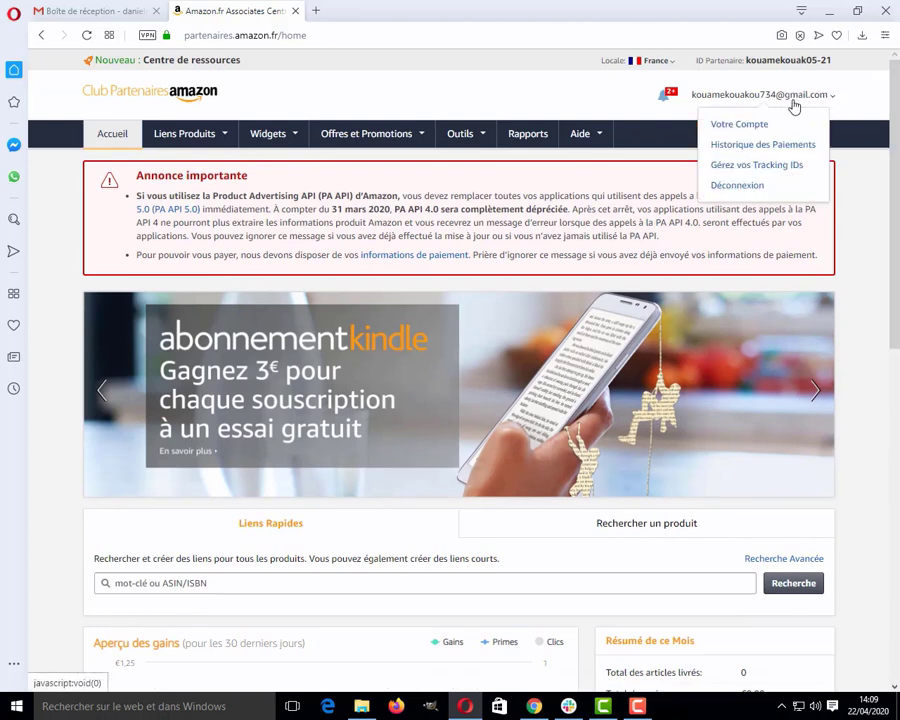
pyautogui.click(748, 128)
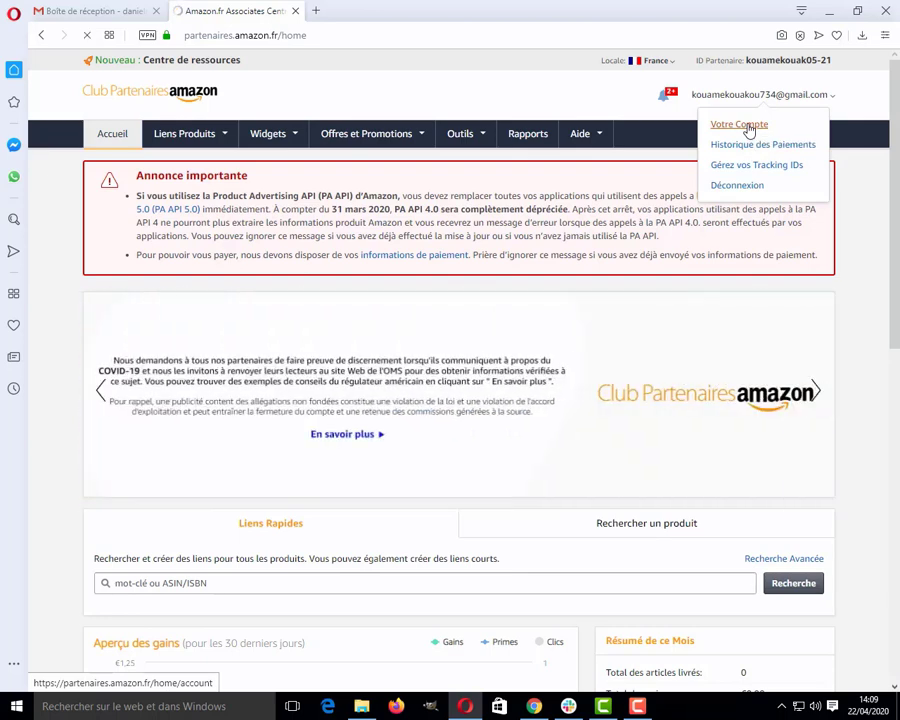
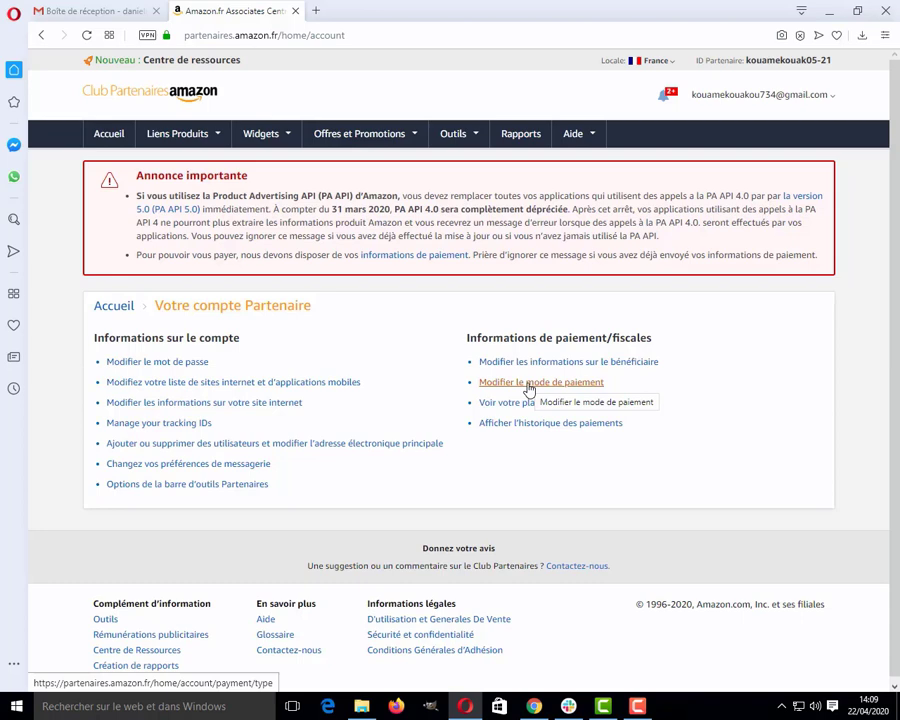
# Step: Open 'Modifier le mode de paiement' and enter the account password on the Amazon sign-in page
pyautogui.click(530, 388)
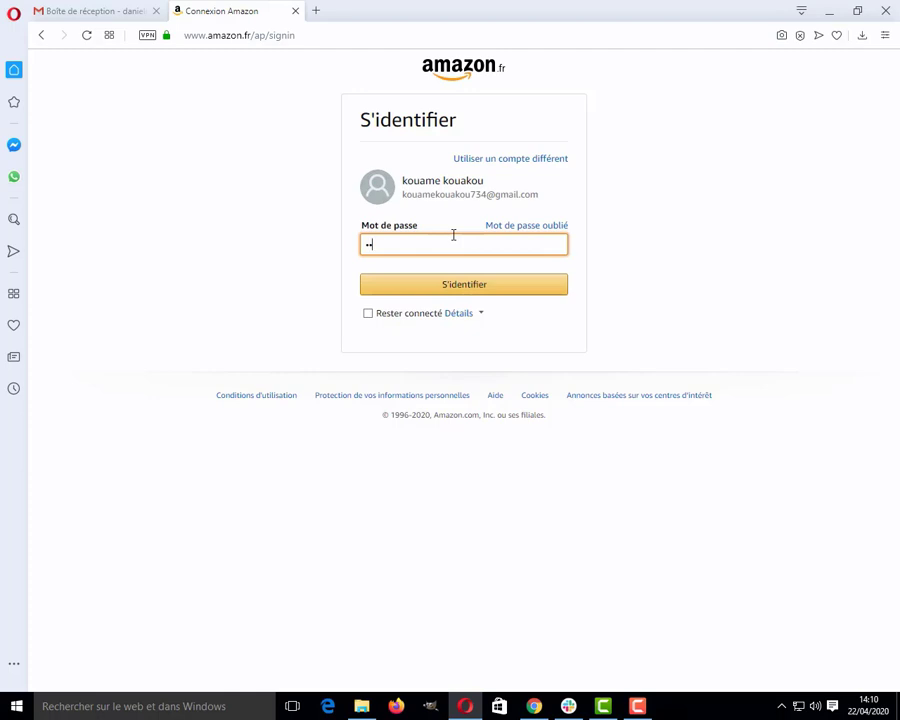
pyautogui.click(637, 706)
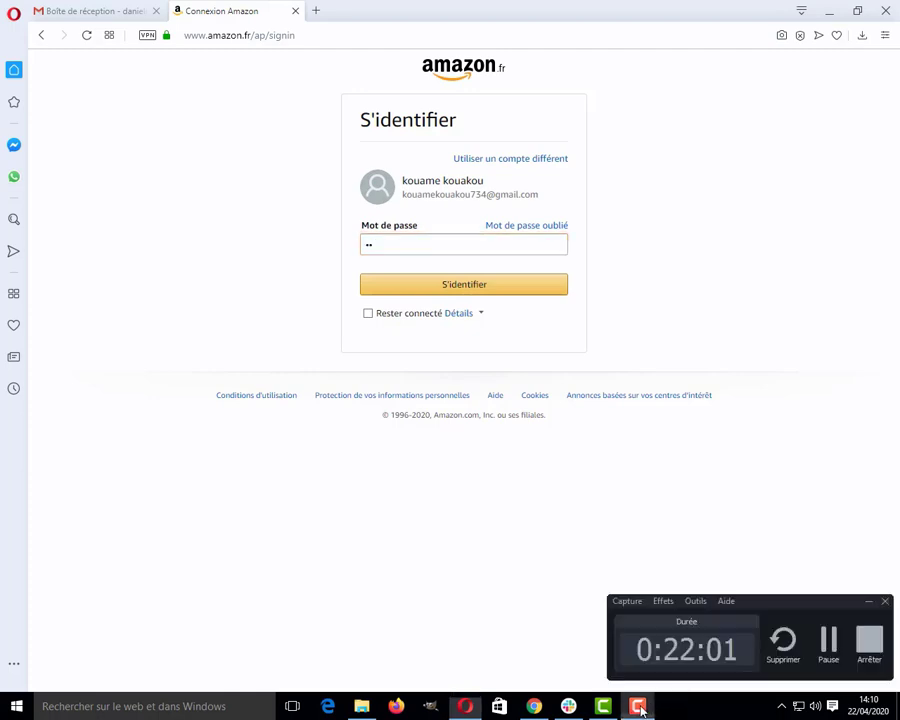
pyautogui.click(828, 643)
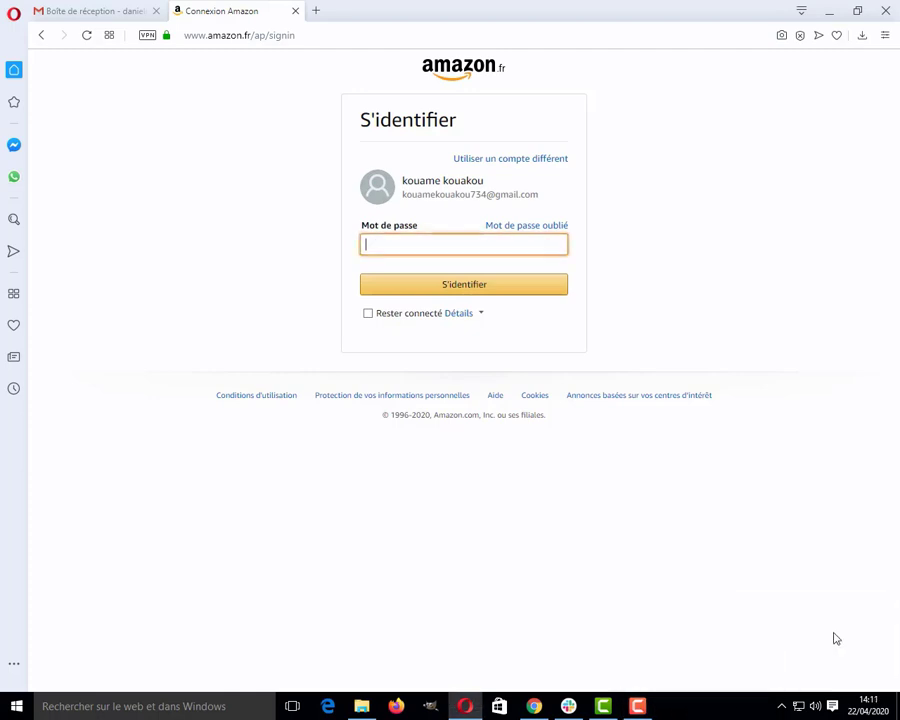
pyautogui.click(637, 706)
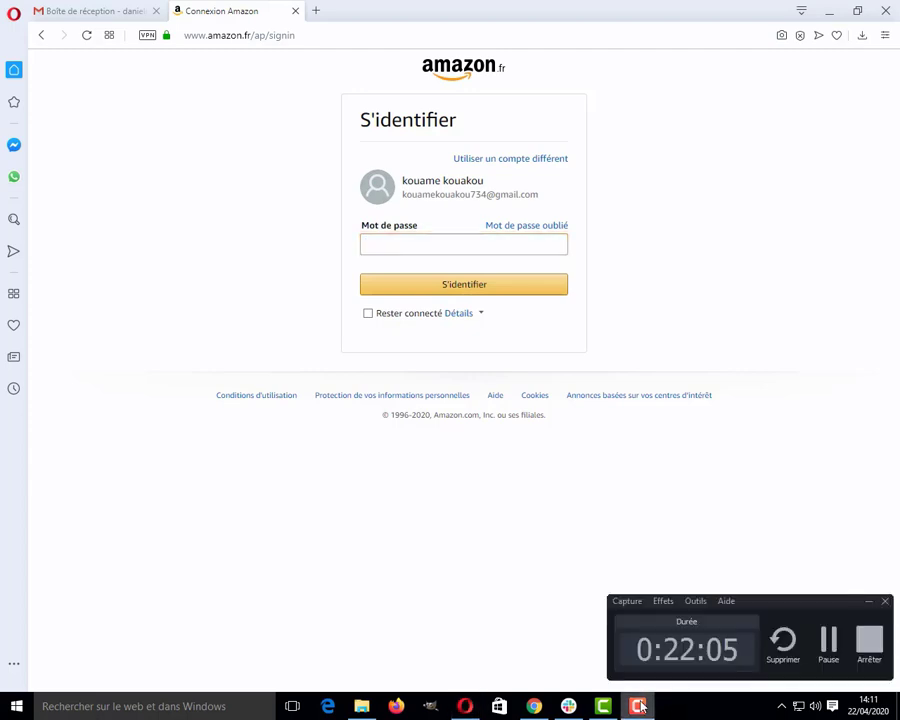
pyautogui.click(440, 248)
pyautogui.write('•')
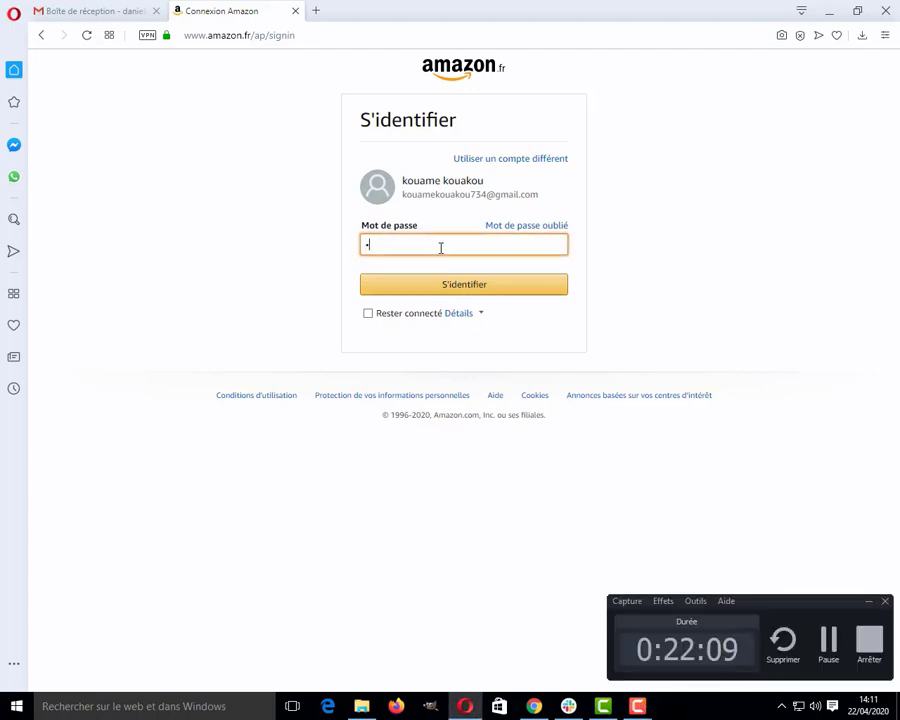
pyautogui.write('•••')
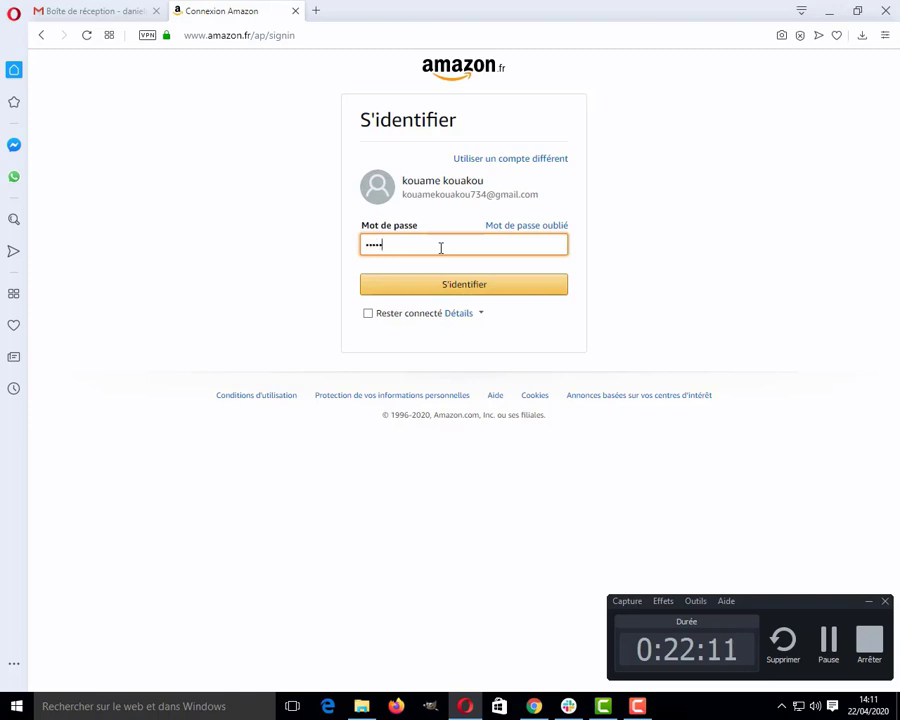
pyautogui.write('•••')
# Step: Sign in, request the one-time code by SMS, and enter the received verification code
pyautogui.click(460, 287)
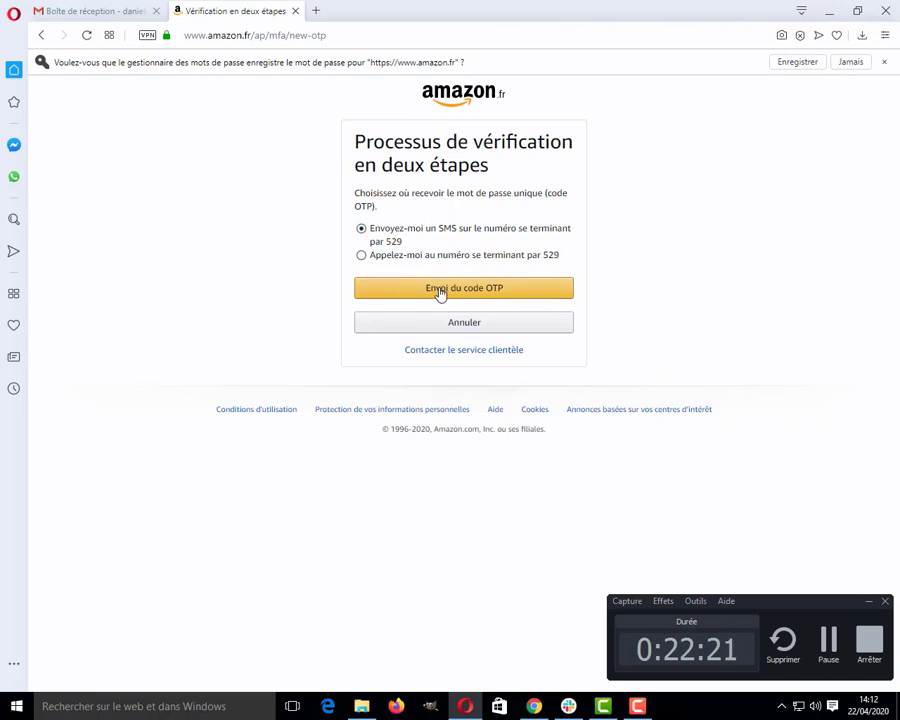
pyautogui.click(440, 290)
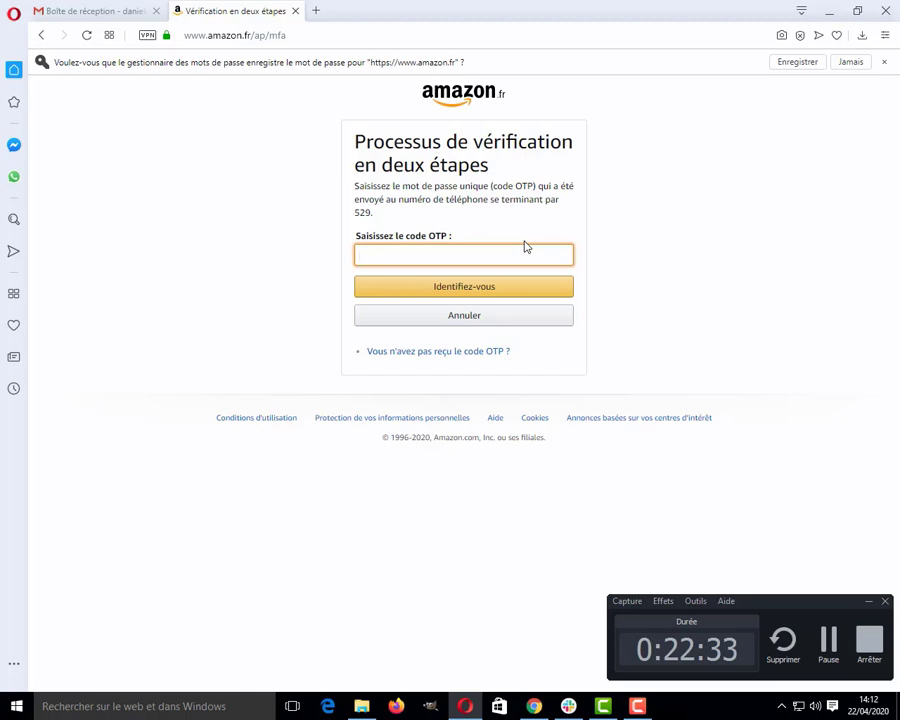
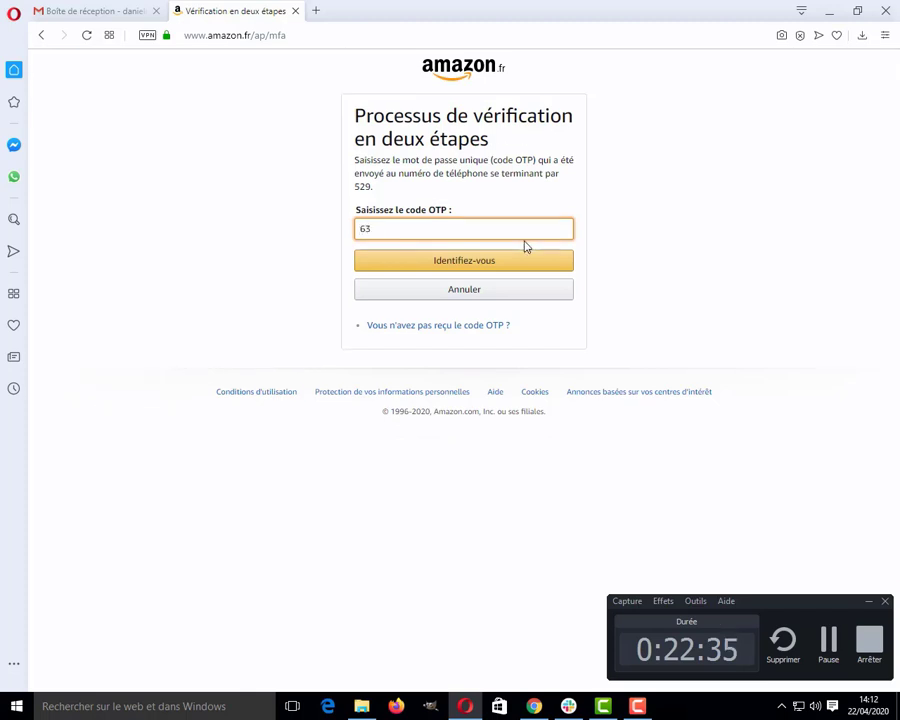
pyautogui.click(466, 260)
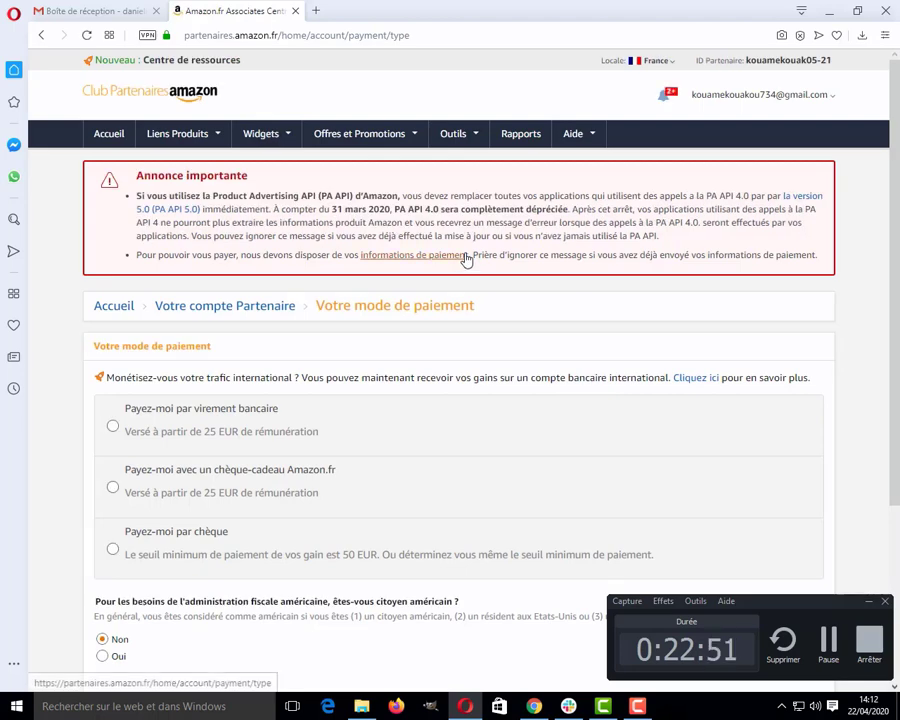
# Step: Select 'Payez-moi par virement bancaire' as the payment method
pyautogui.scroll(-2, 465, 260)
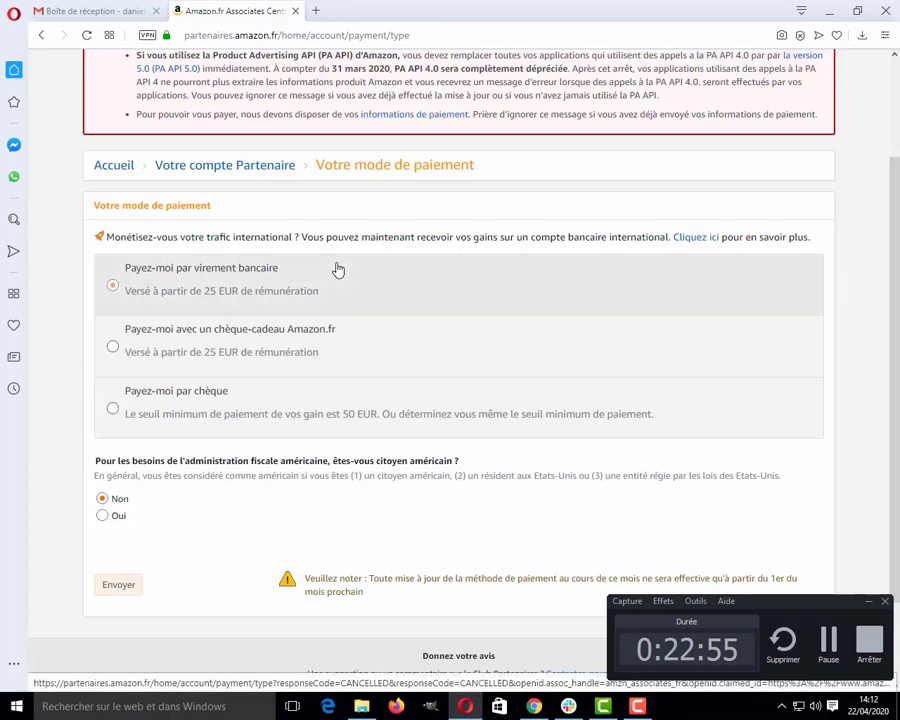
pyautogui.scroll(-1, 345, 280)
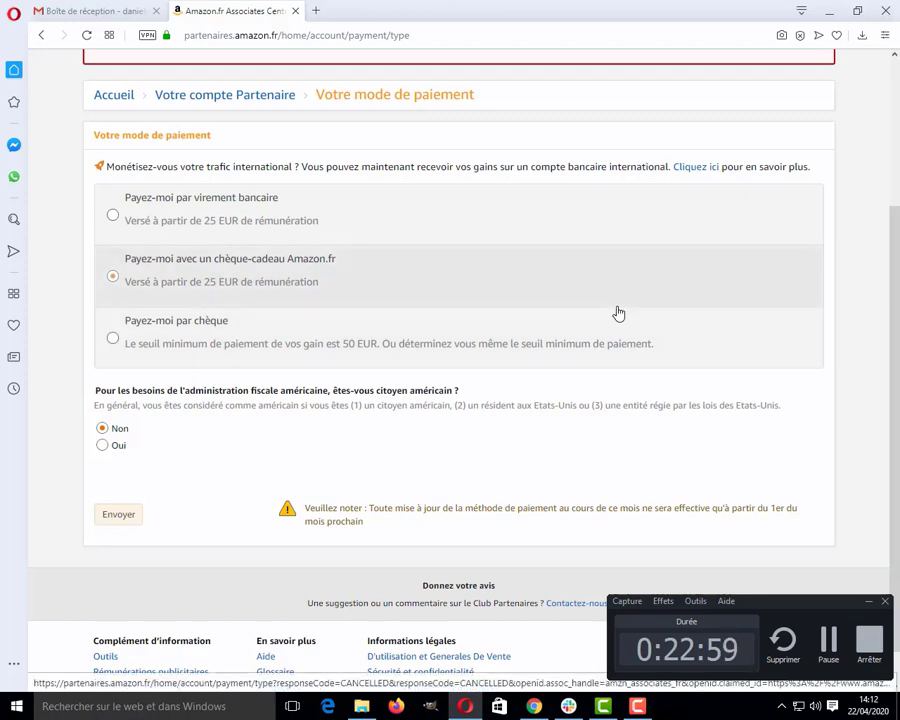
pyautogui.scroll(-1, 618, 314)
pyautogui.scroll(2, 618, 314)
pyautogui.scroll(-1, 618, 314)
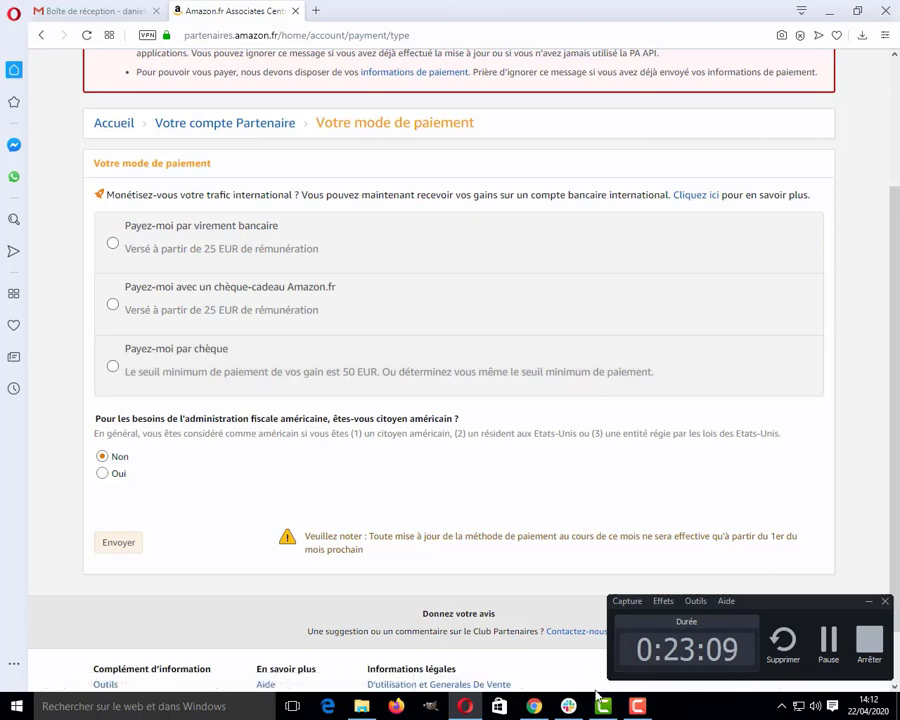
pyautogui.click(535, 706)
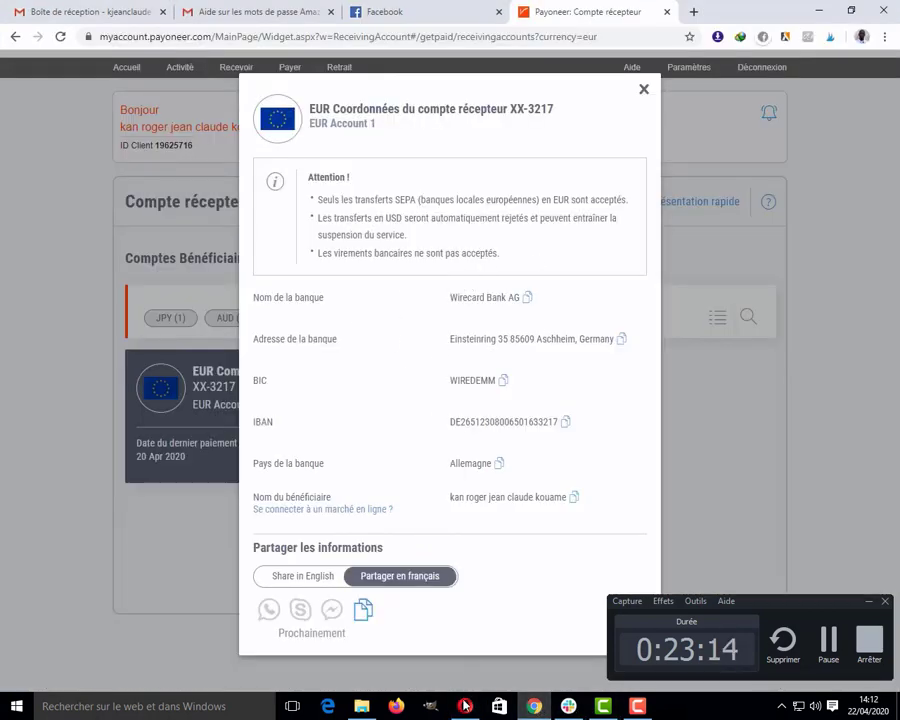
pyautogui.hotkey('alt', 'Tab')
pyautogui.click(165, 238)
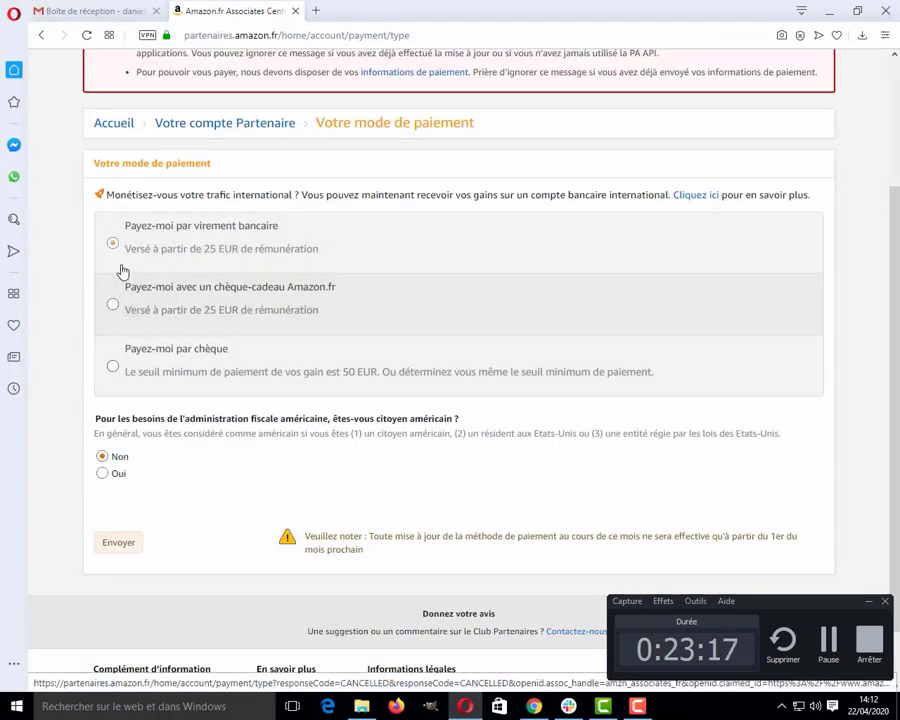
pyautogui.click(113, 247)
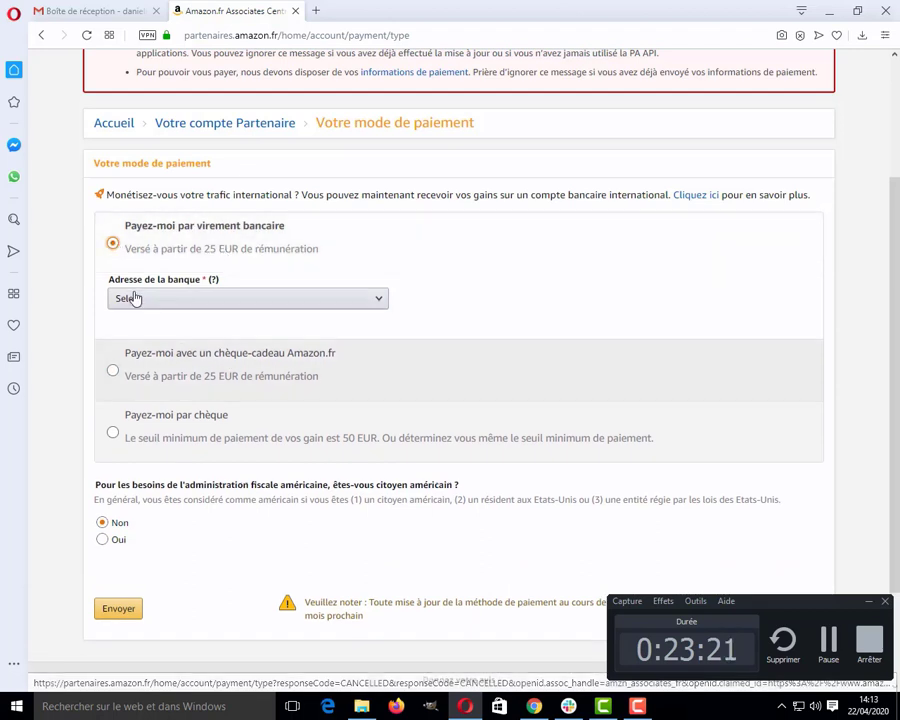
# Step: Set the bank address country to Allemagne, matching the Payoneer account's bank country
pyautogui.click(382, 305)
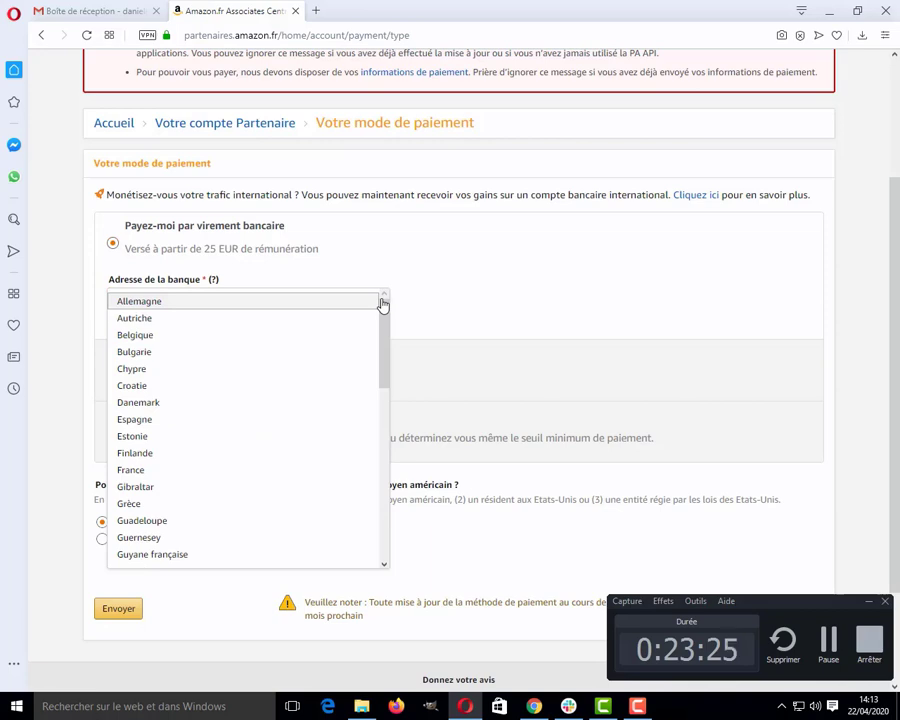
pyautogui.hotkey('alt', 'Tab')
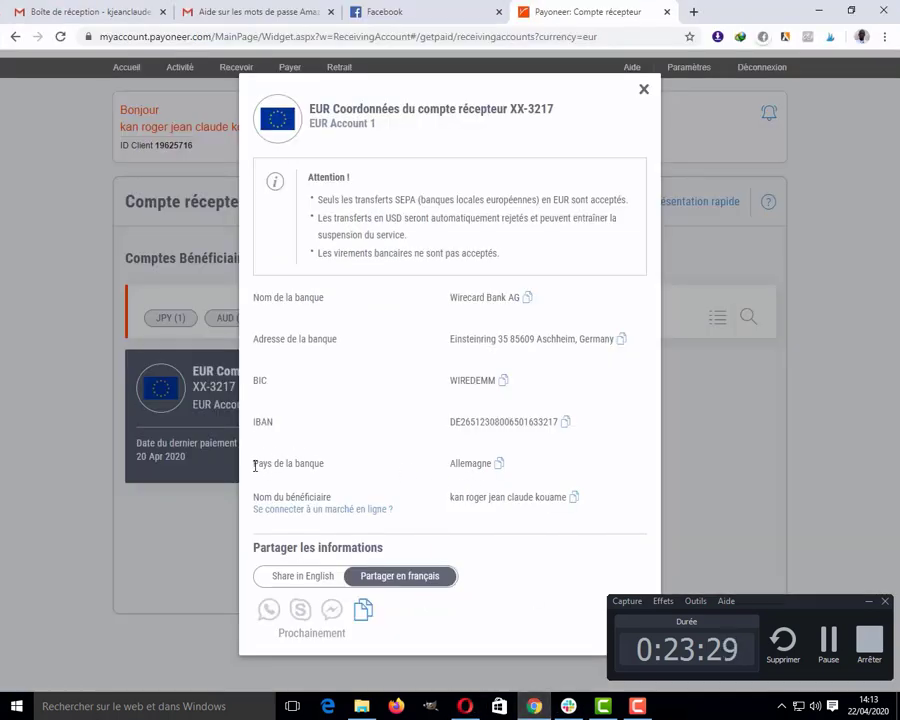
pyautogui.moveTo(254, 464); pyautogui.dragTo(493, 474)
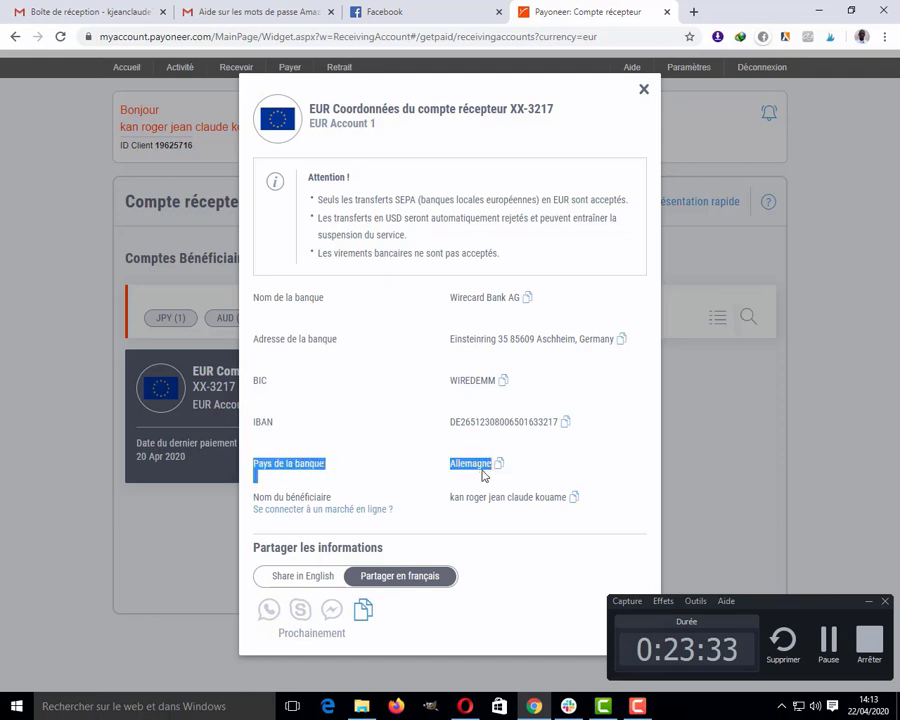
pyautogui.click(465, 706)
pyautogui.click(184, 302)
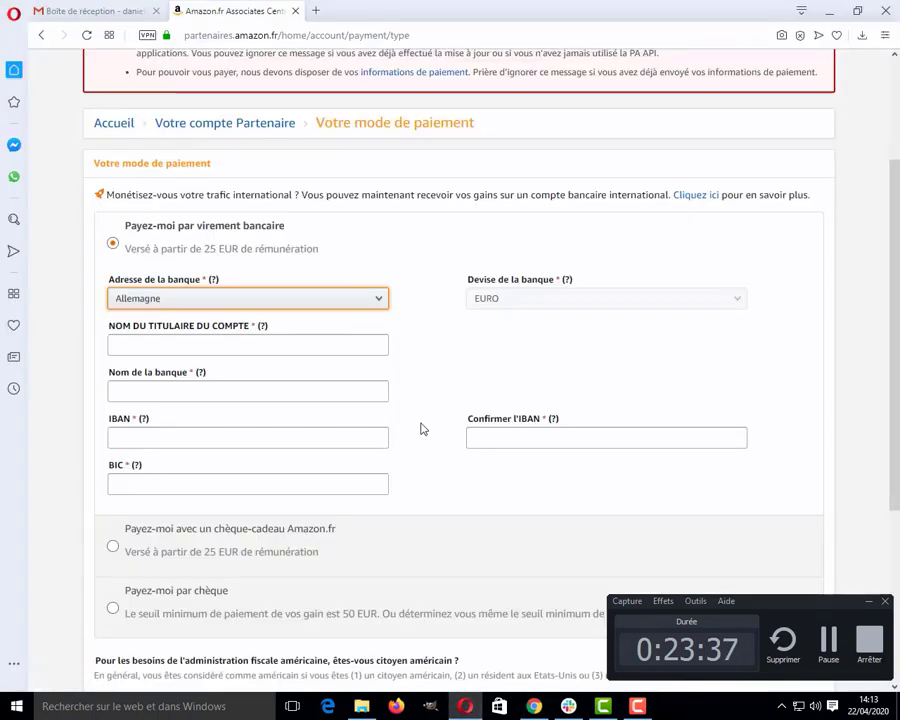
# Step: Copy the beneficiary name from Payoneer into the account holder field
pyautogui.scroll(-1, 420, 424)
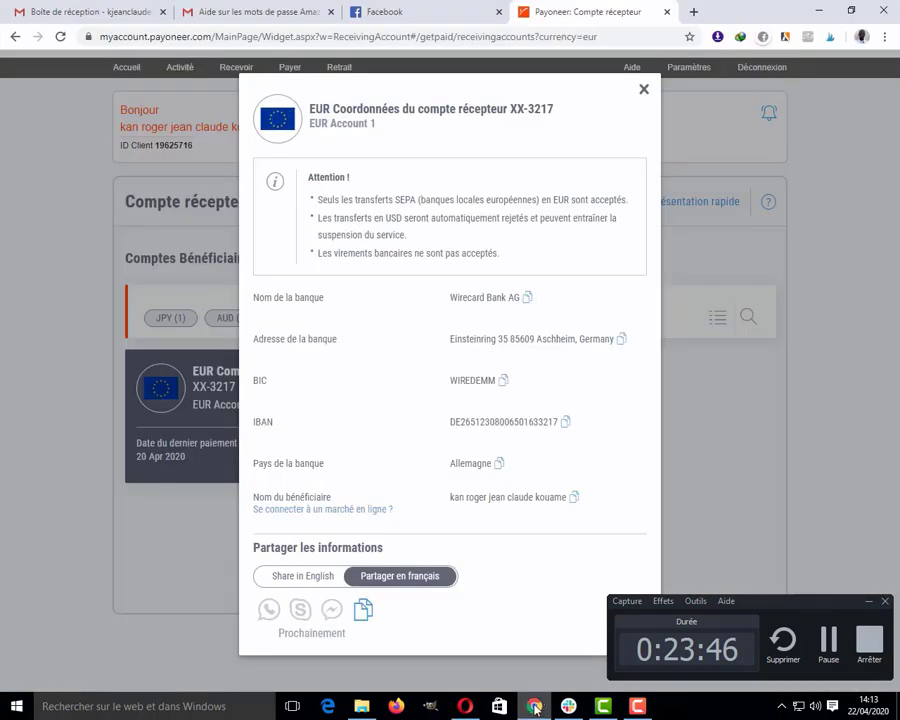
pyautogui.click(534, 706)
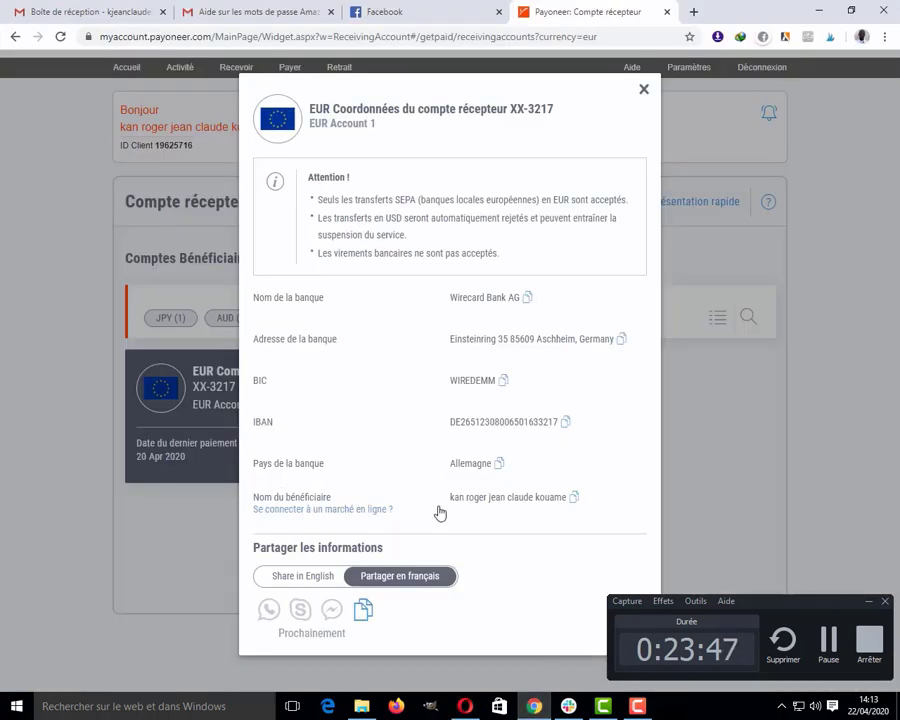
pyautogui.click(574, 499)
pyautogui.moveTo(457, 491); pyautogui.dragTo(560, 493)
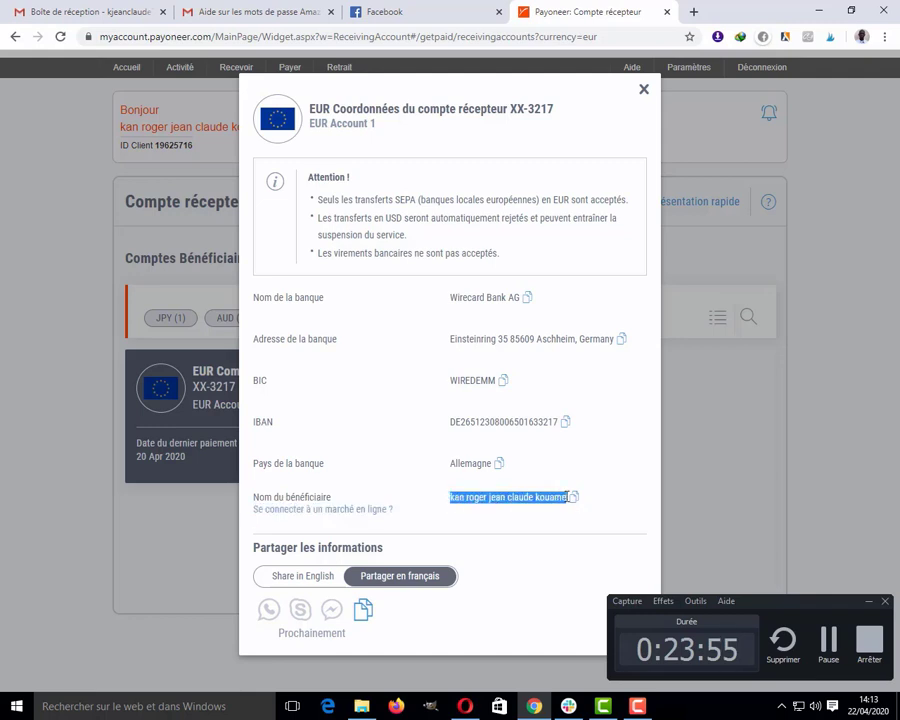
pyautogui.rightClick(567, 513)
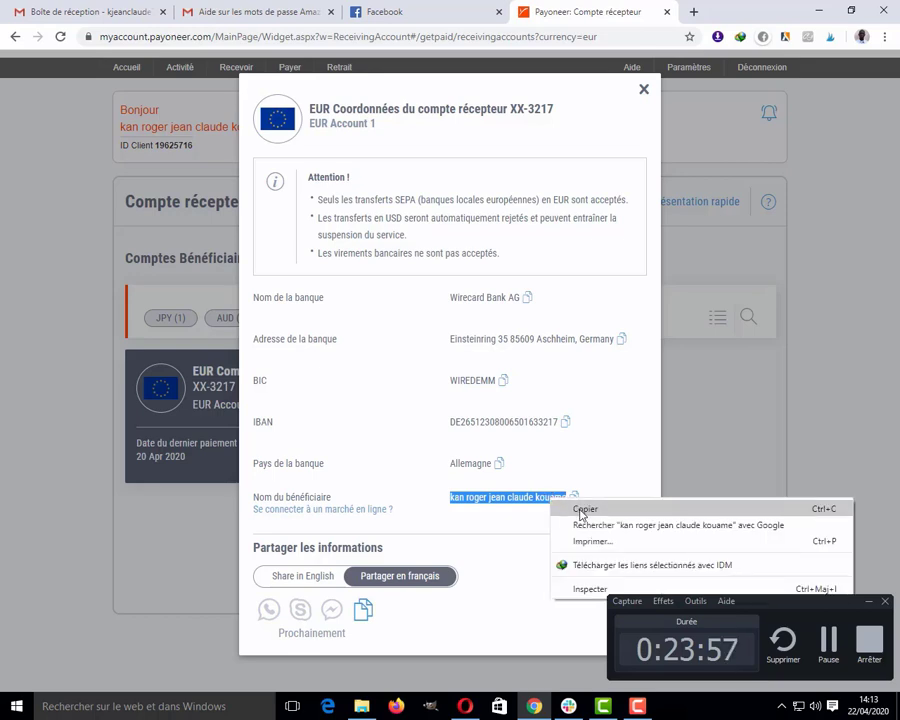
pyautogui.click(582, 509)
pyautogui.click(566, 517)
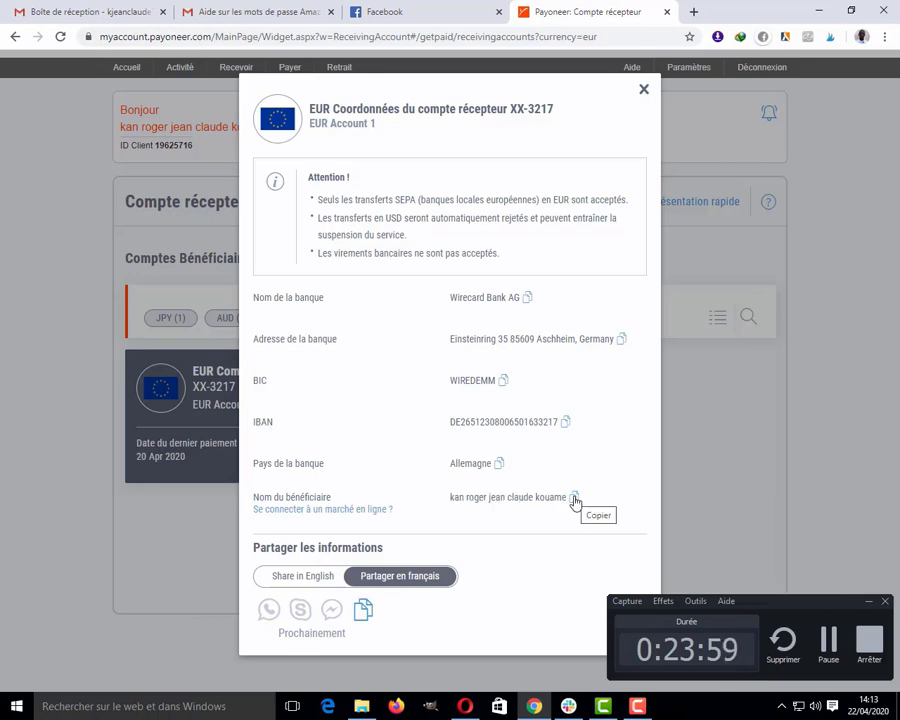
pyautogui.click(575, 500)
pyautogui.hotkey('alt', 'Tab')
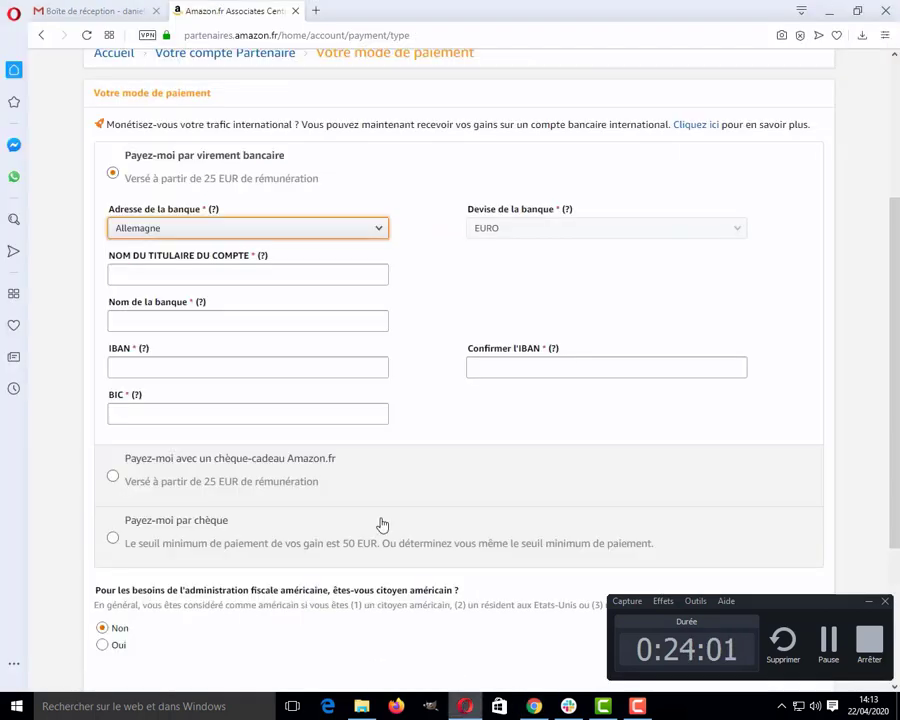
pyautogui.click(200, 272)
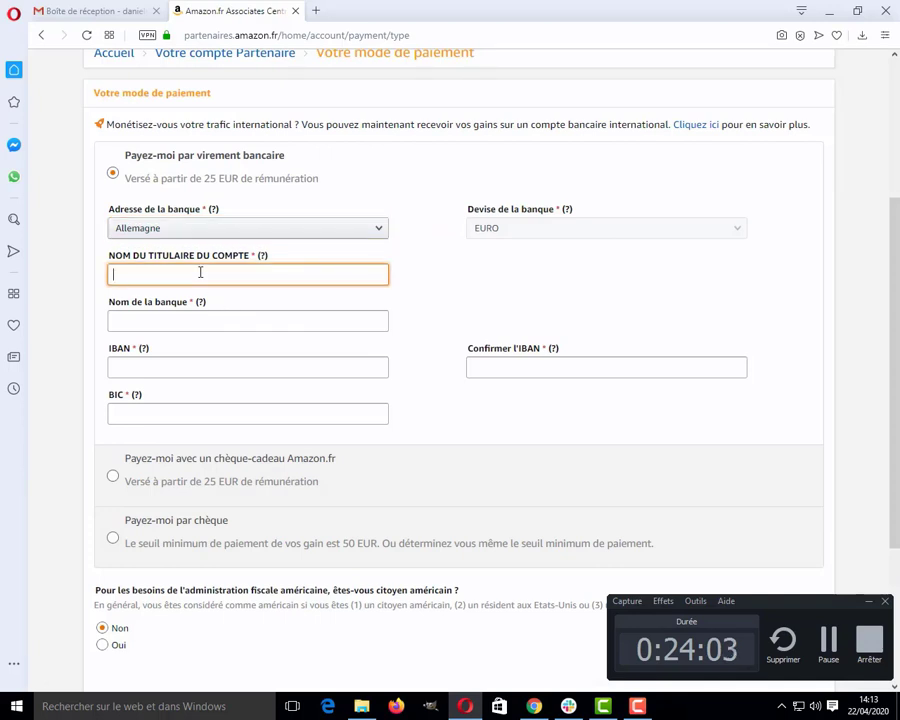
pyautogui.hotkey('ctrl', 'v')
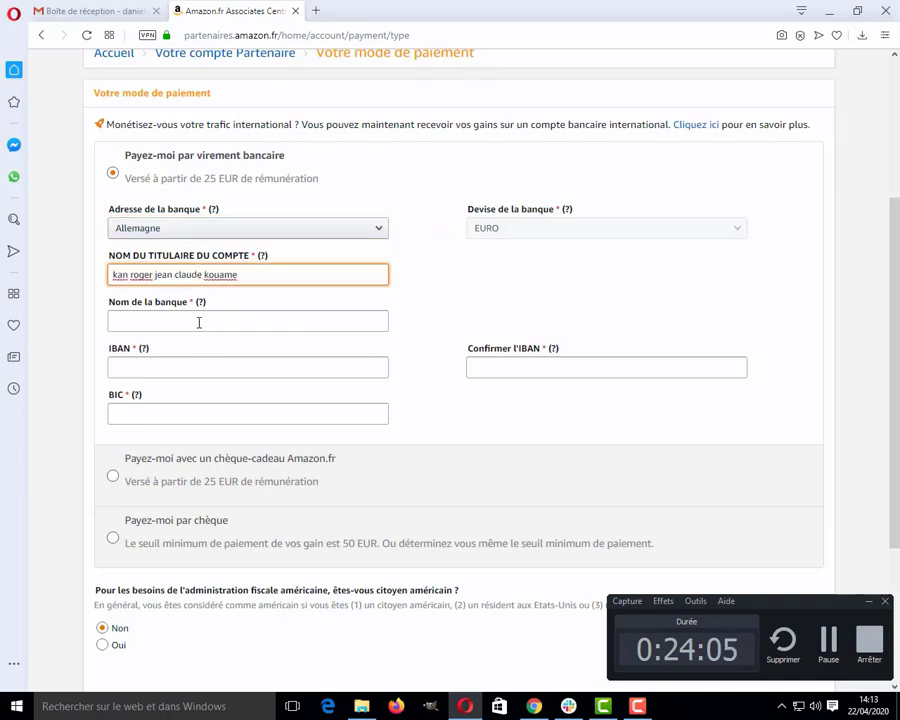
# Step: Paste the bank name 'Wirecard Bank AG' from Payoneer into Nom de la banque
pyautogui.click(199, 322)
pyautogui.hotkey('alt', 'Tab')
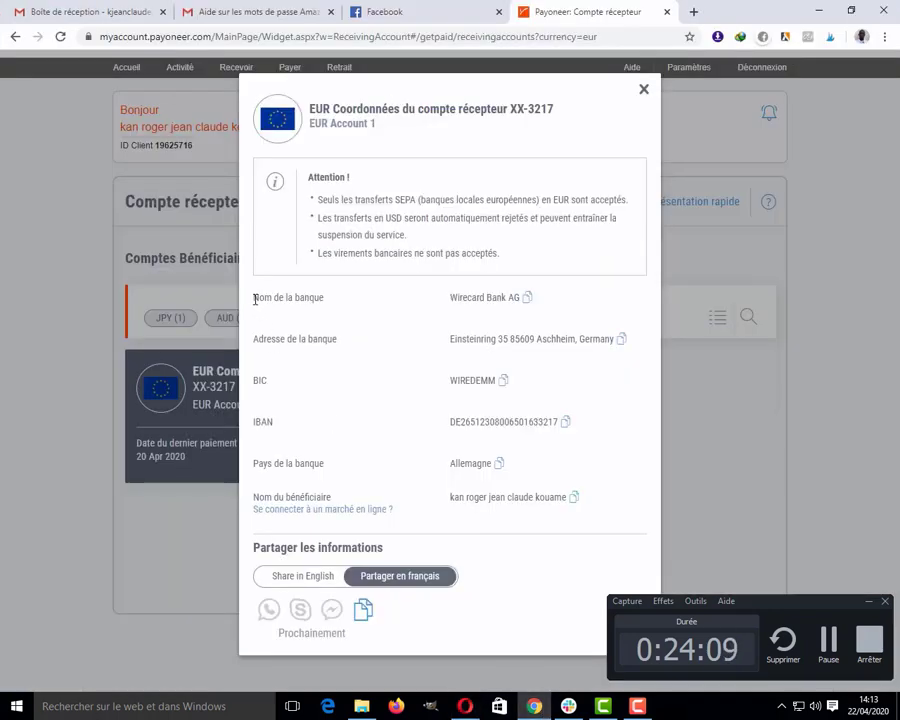
pyautogui.moveTo(255, 298); pyautogui.dragTo(515, 298)
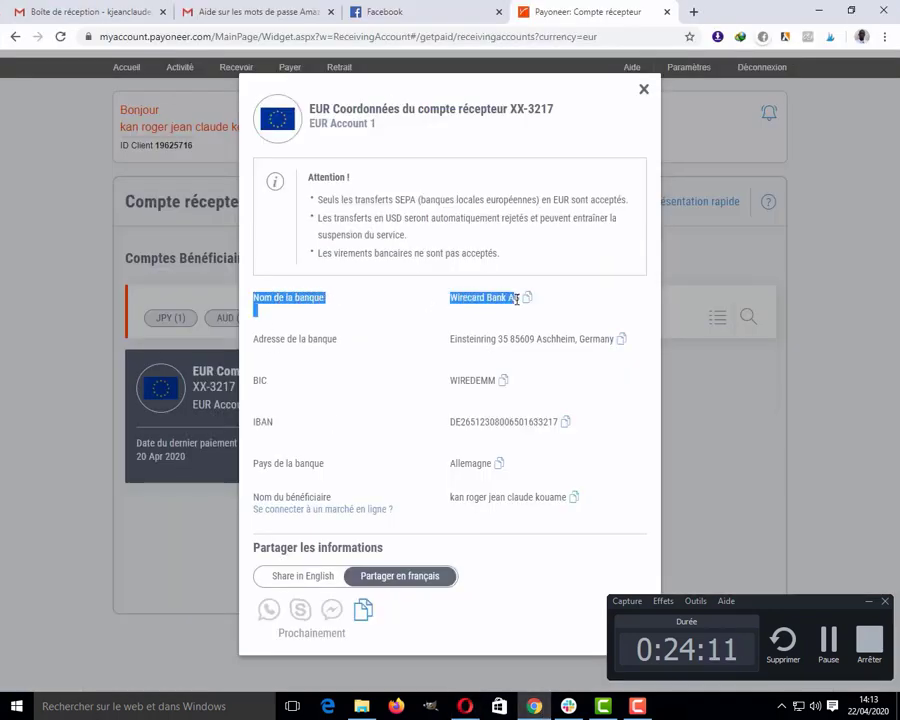
pyautogui.click(493, 297)
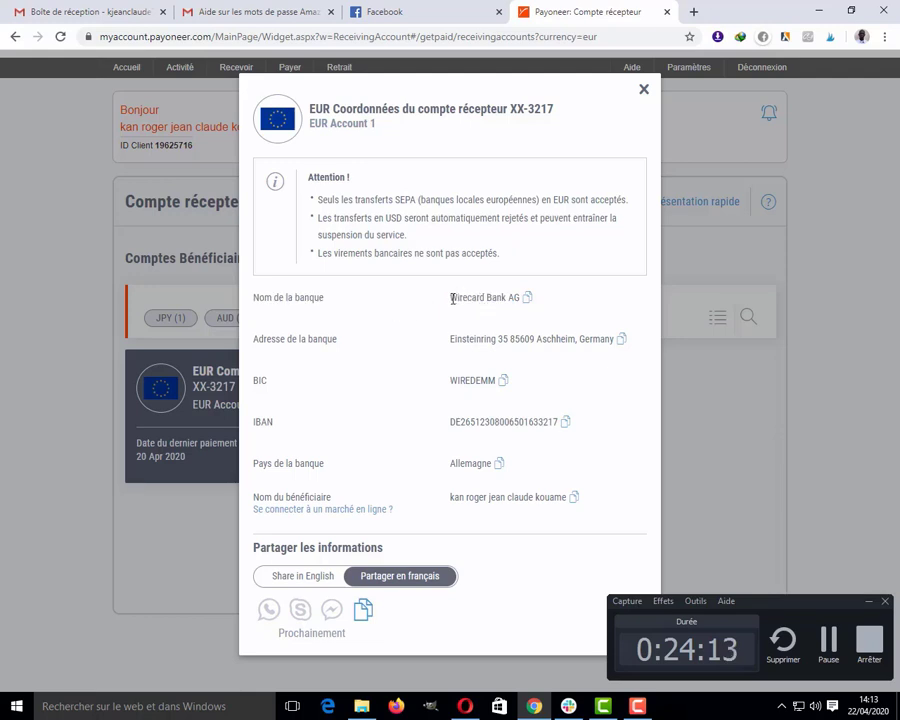
pyautogui.moveTo(452, 298); pyautogui.dragTo(520, 298)
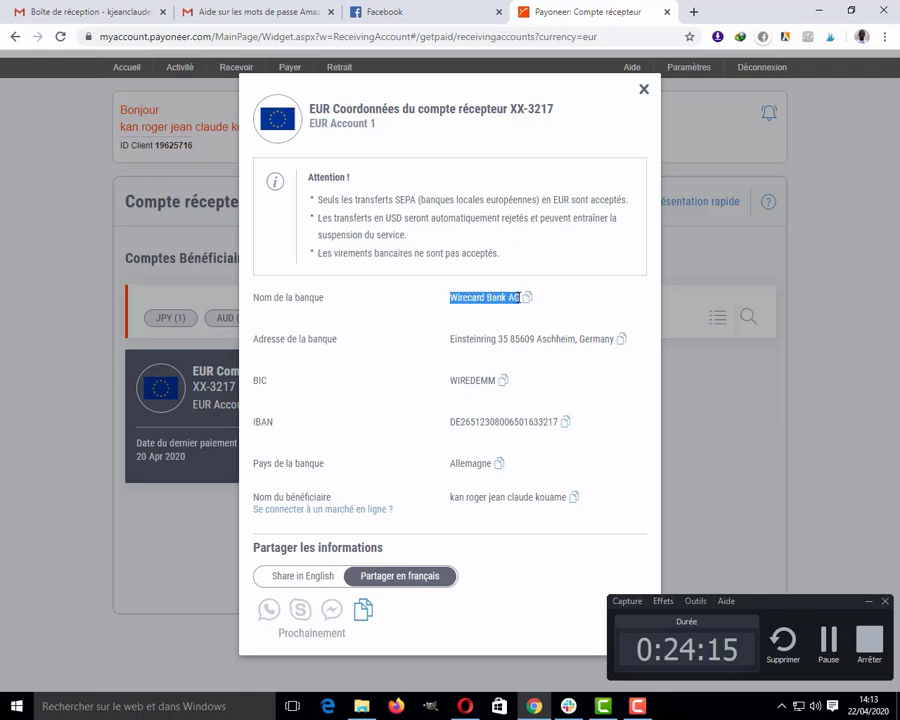
pyautogui.rightClick(492, 300)
pyautogui.click(502, 306)
pyautogui.click(494, 302)
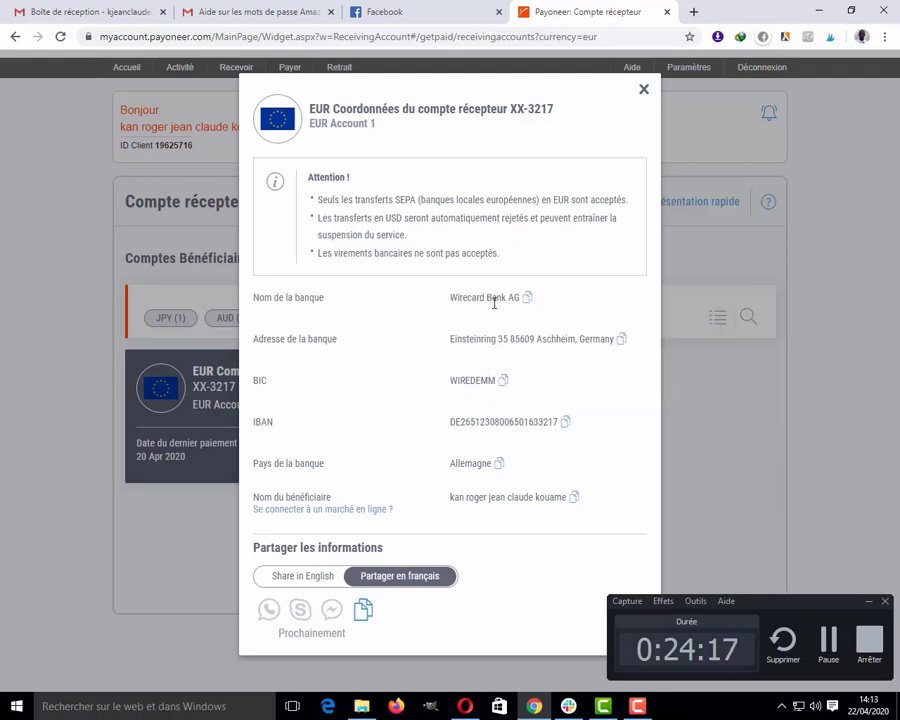
pyautogui.click(526, 297)
pyautogui.click(465, 704)
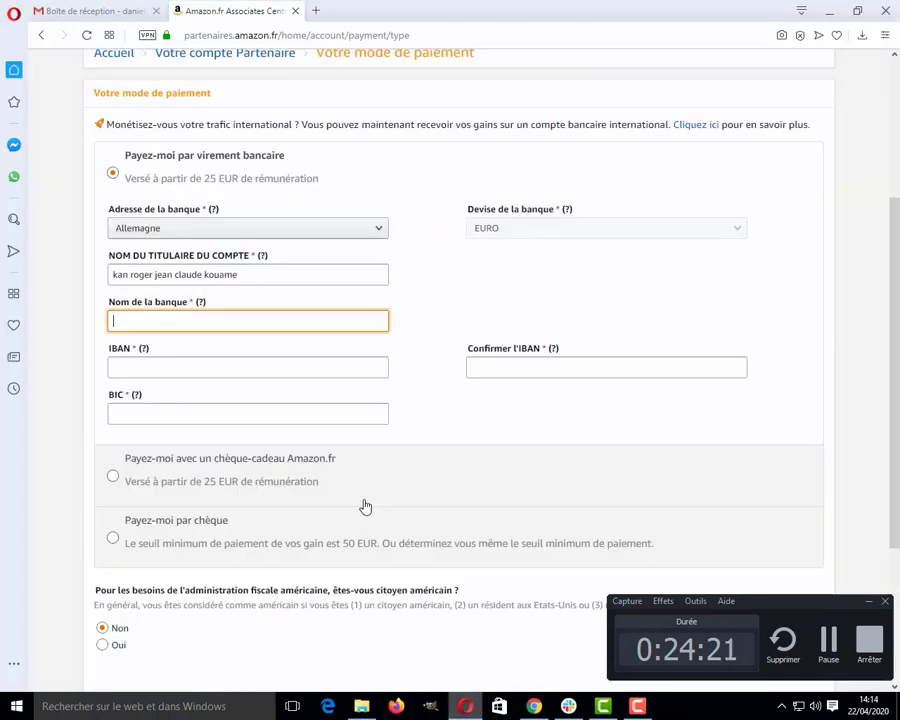
pyautogui.hotkey('ctrl', 'v')
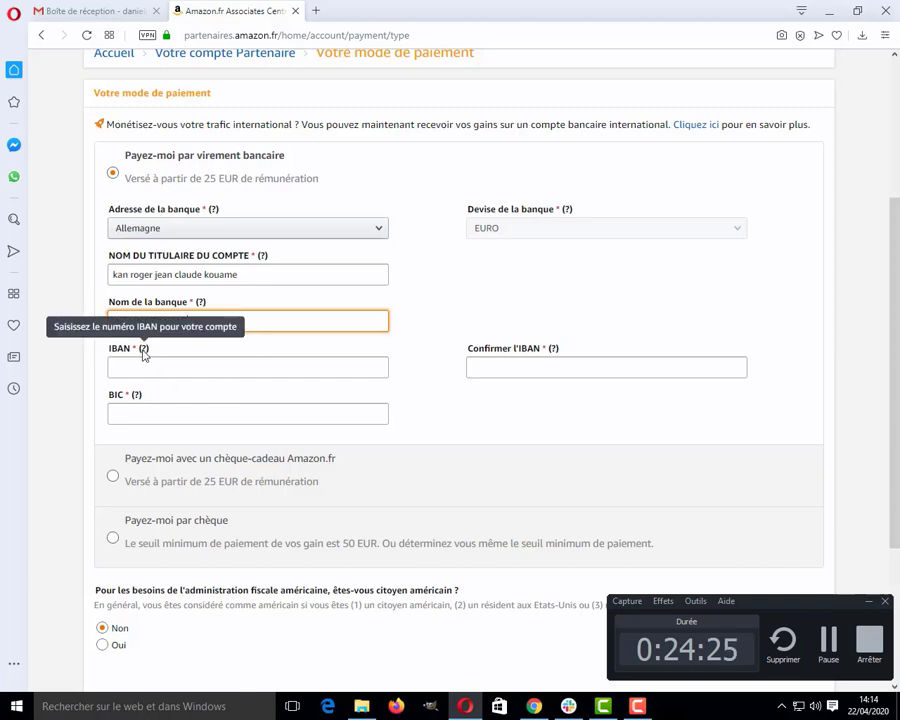
# Step: Paste the Payoneer IBAN into both the IBAN and Confirmer l'IBAN fields
pyautogui.click(534, 706)
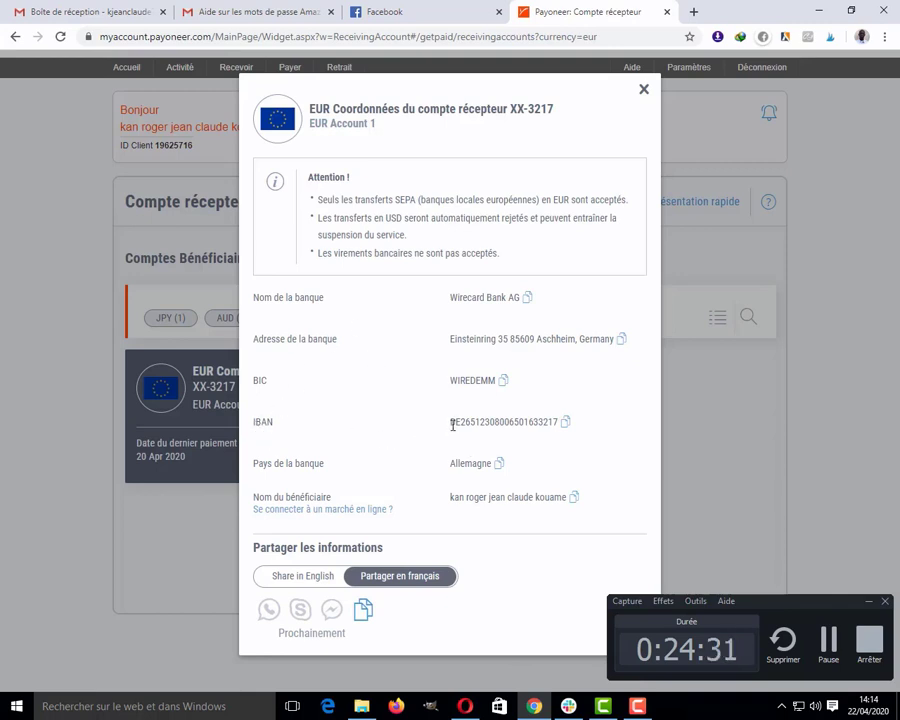
pyautogui.click(565, 422)
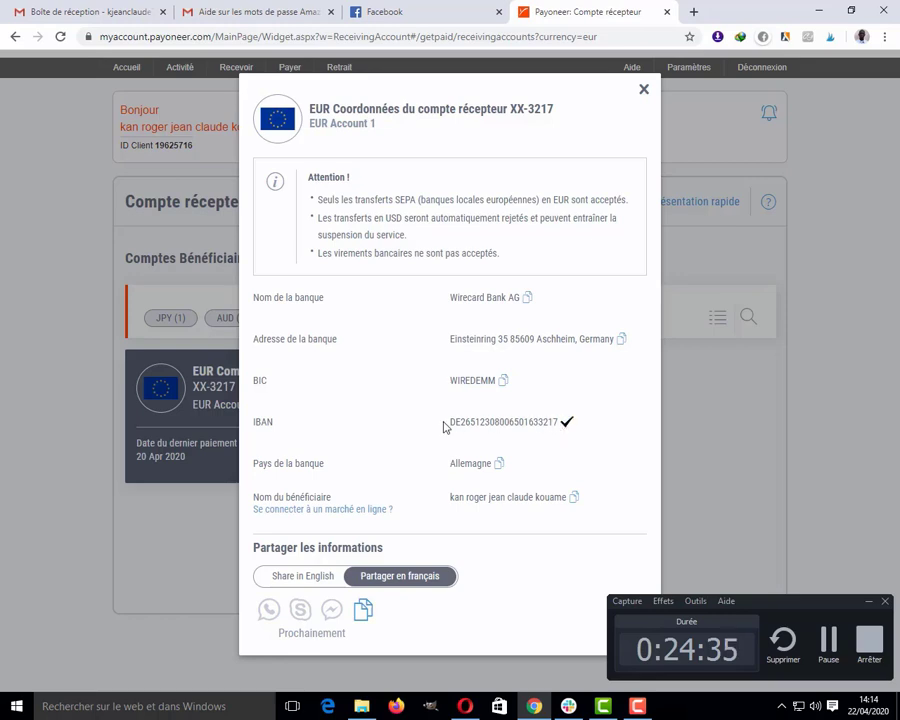
pyautogui.click(473, 700)
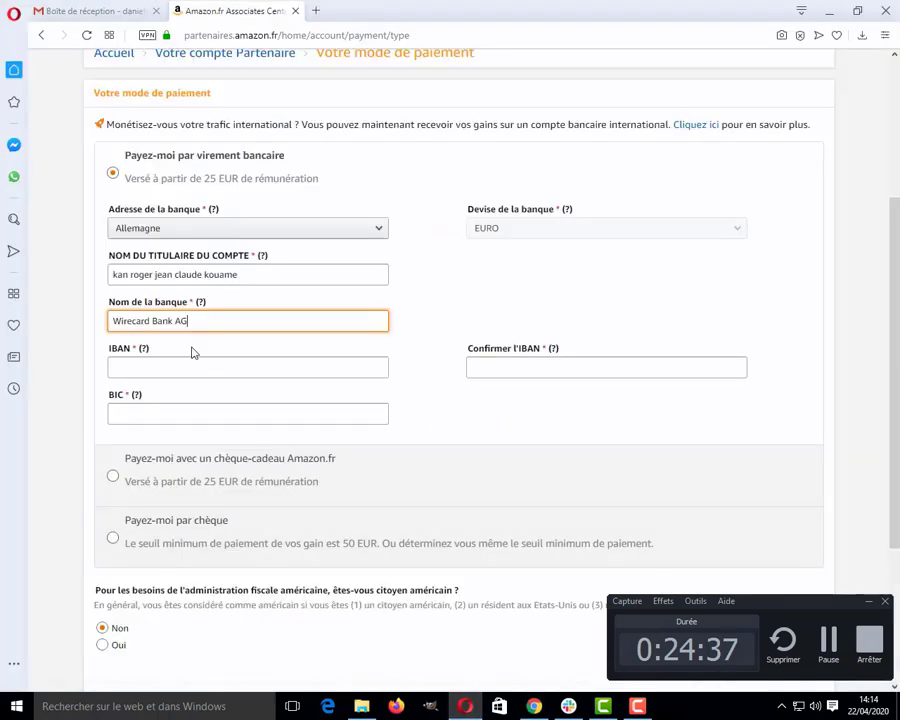
pyautogui.click(162, 365)
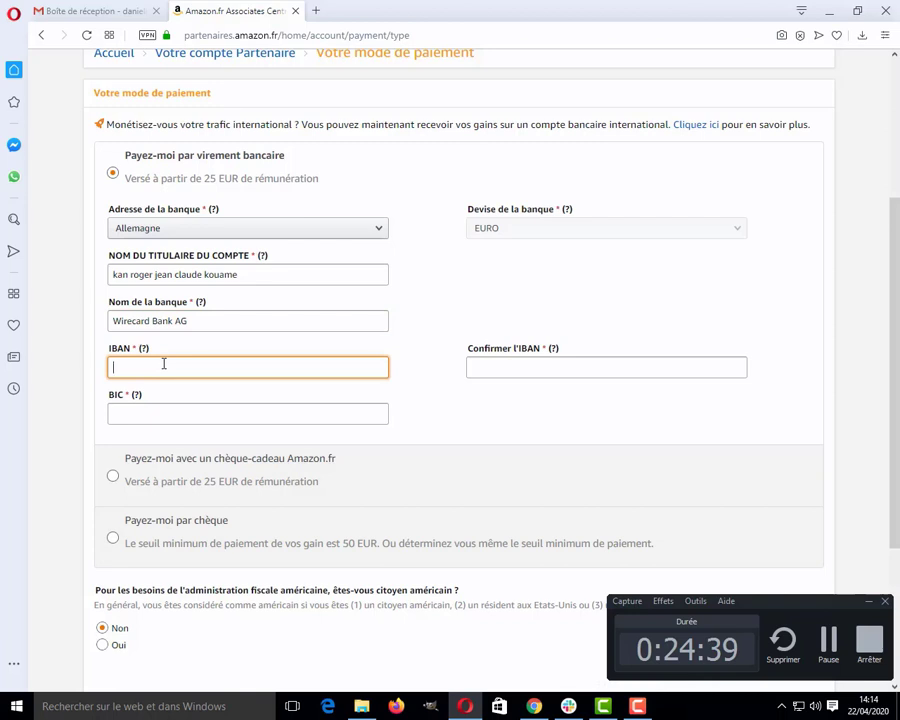
pyautogui.hotkey('ctrl', 'v')
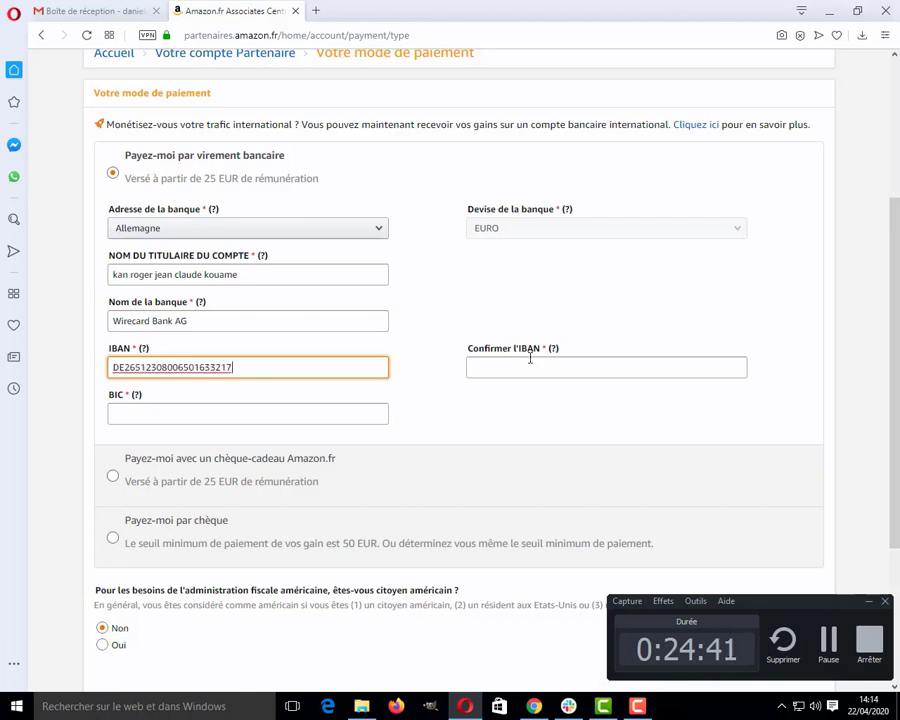
pyautogui.click(537, 365)
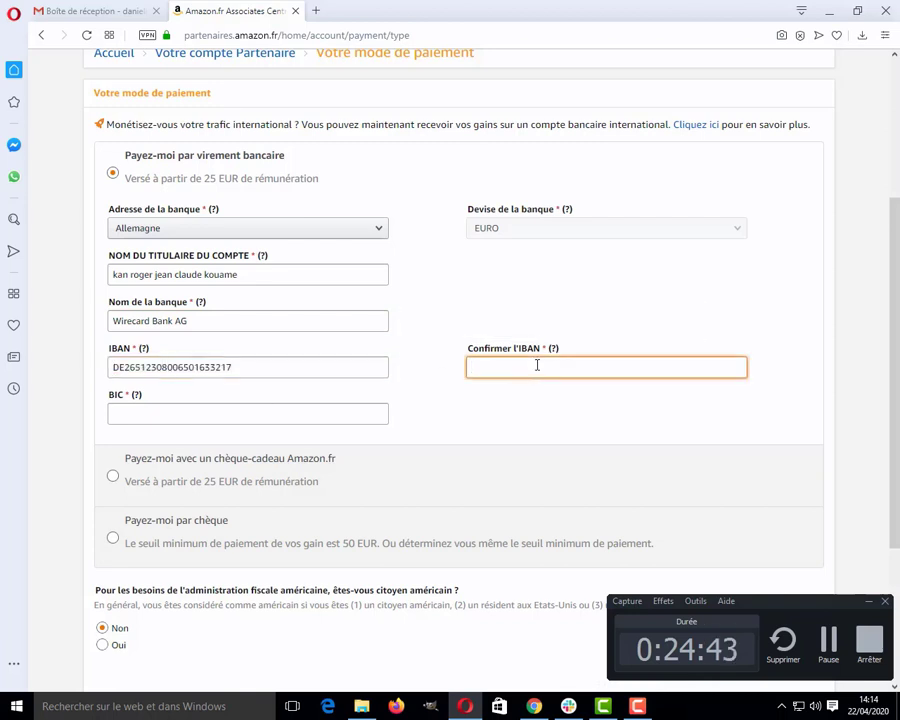
pyautogui.hotkey('ctrl', 'v')
# Step: Paste the BIC WIREDEMM from Payoneer into the BIC field
pyautogui.click(535, 706)
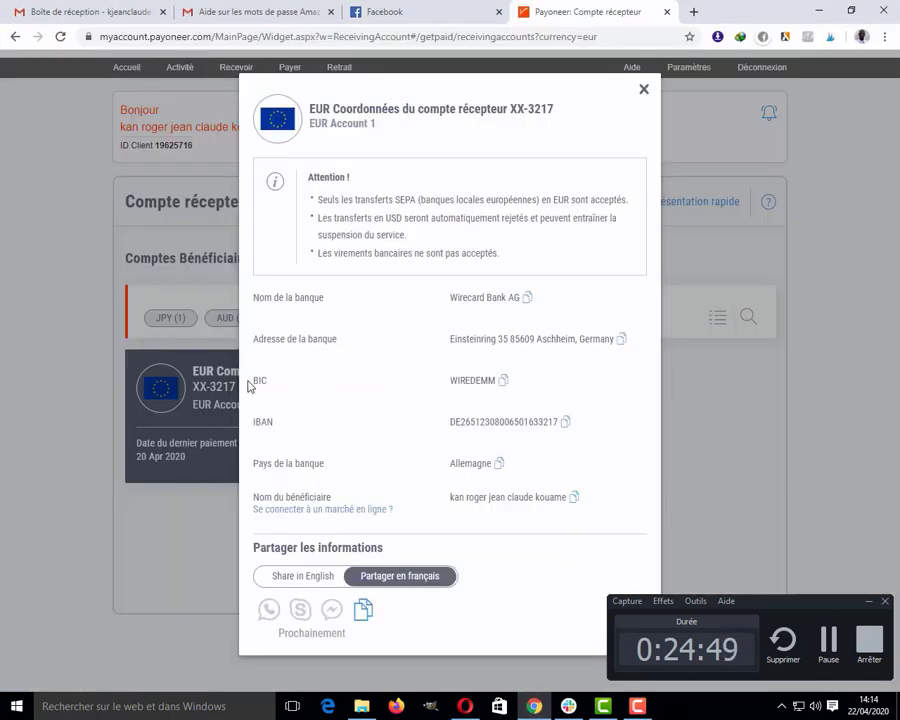
pyautogui.click(503, 381)
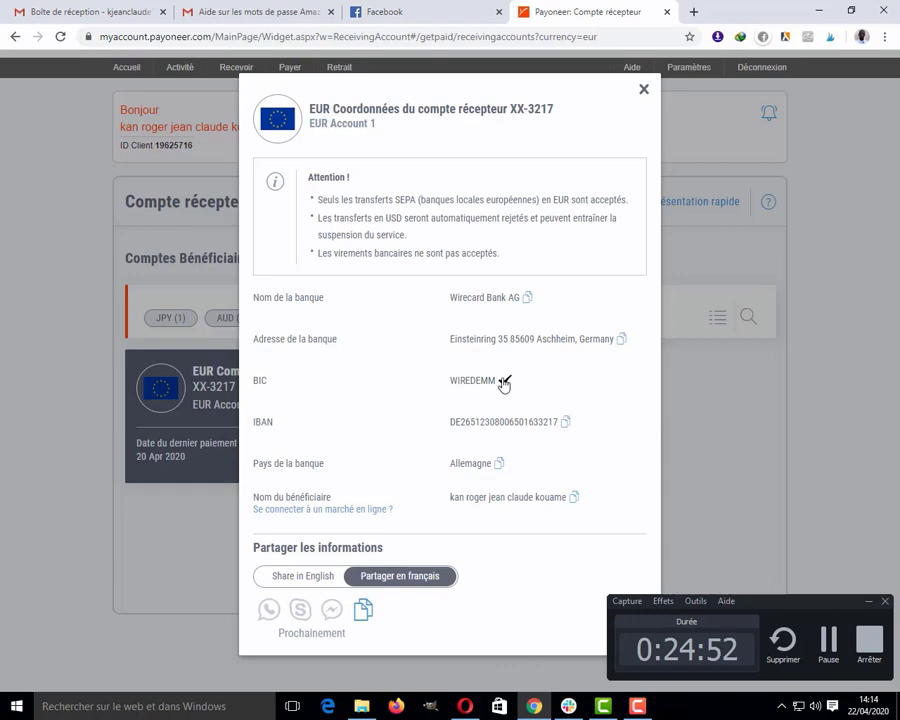
pyautogui.click(465, 706)
pyautogui.click(201, 413)
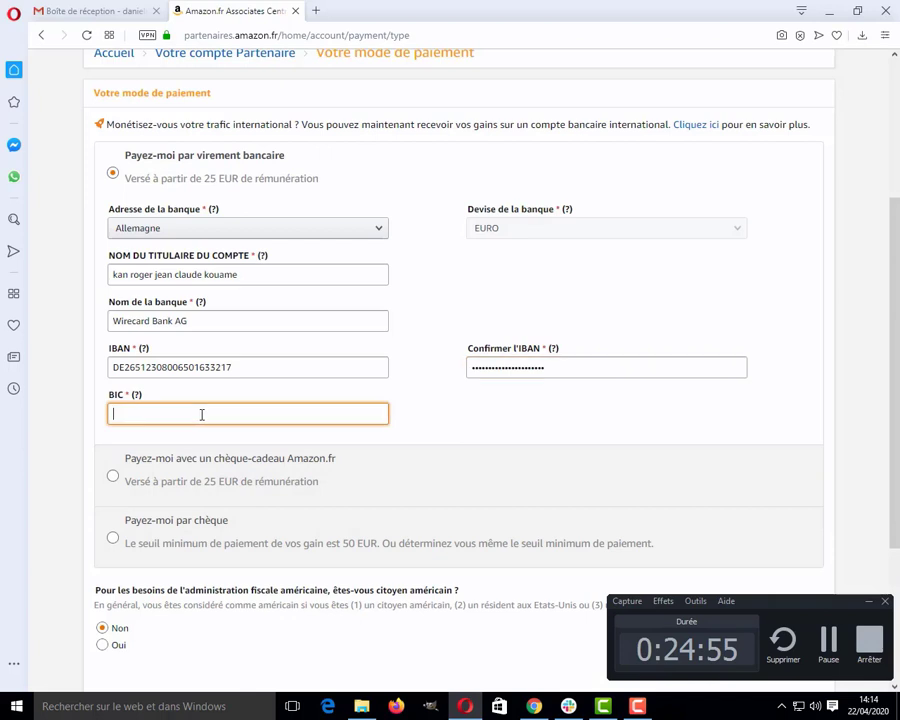
pyautogui.hotkey('ctrl', 'v')
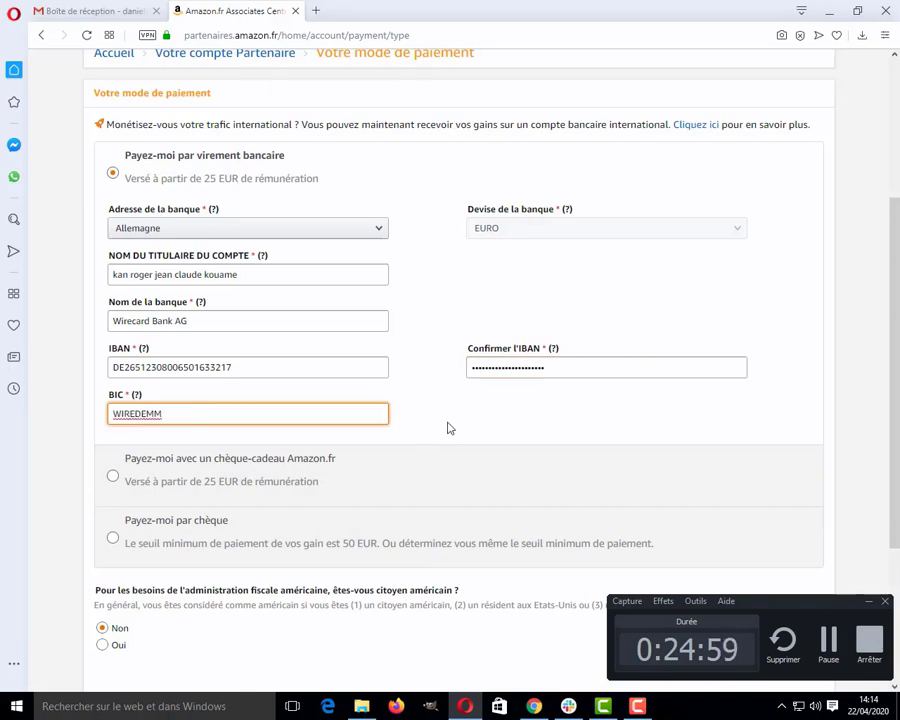
pyautogui.click(426, 426)
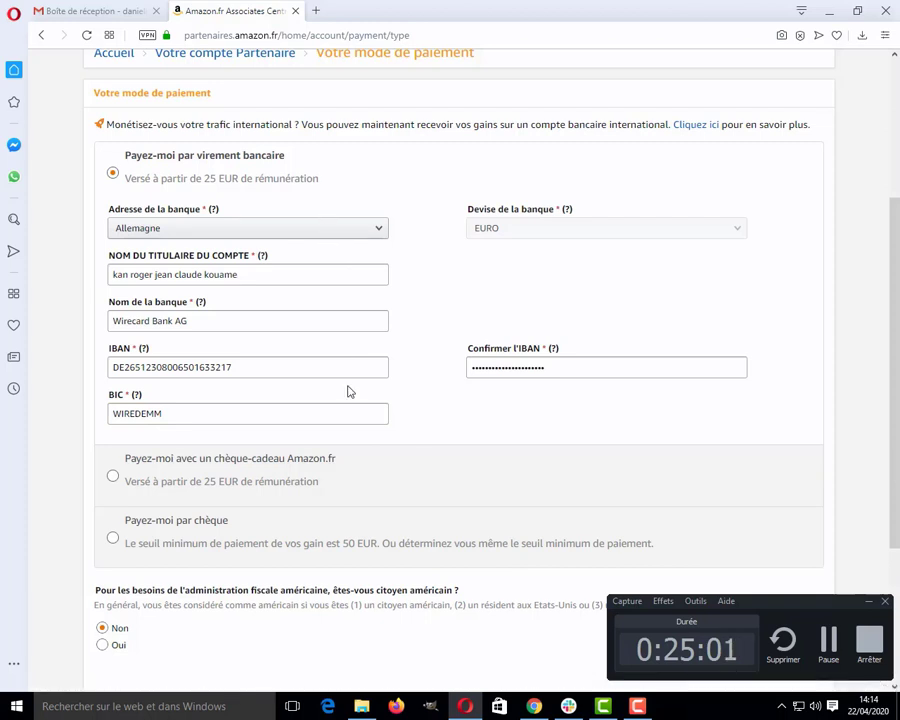
# Step: Submit the completed bank-transfer details with Envoyer and review the entries
pyautogui.scroll(-3, 348, 388)
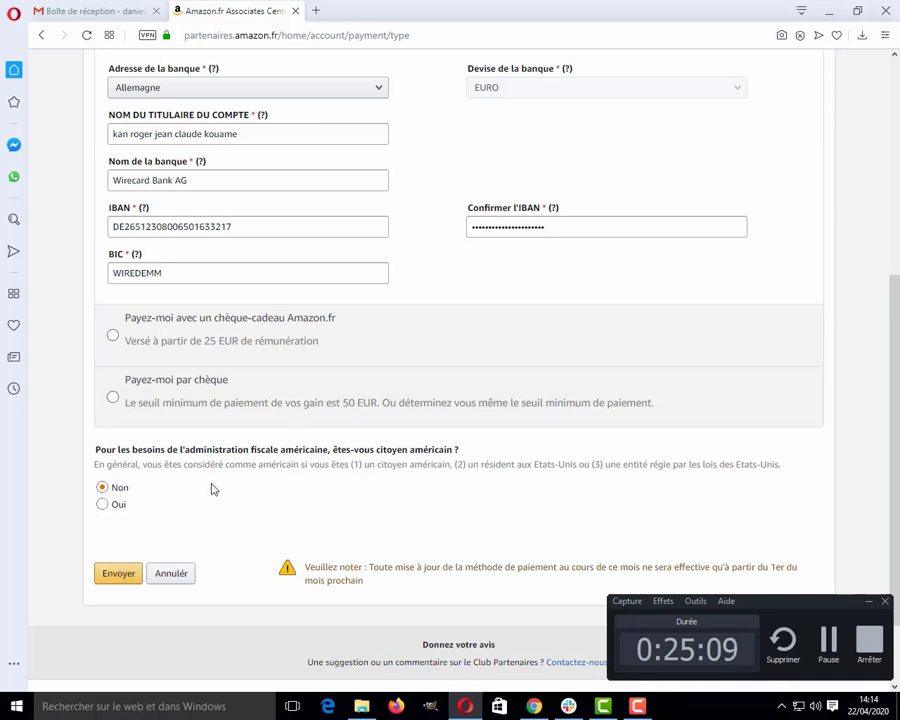
pyautogui.scroll(1, 210, 485)
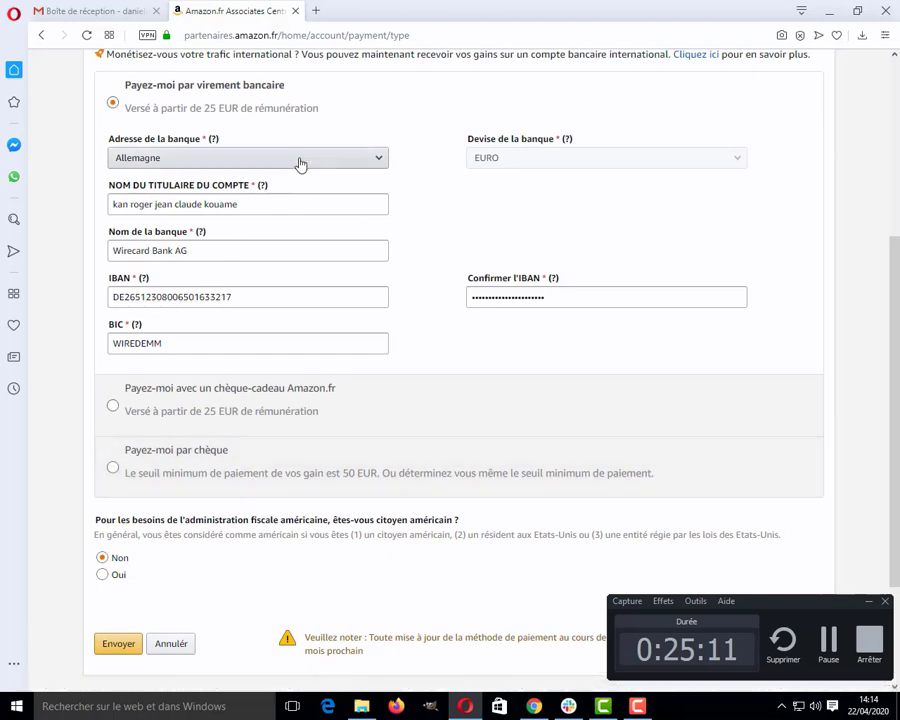
pyautogui.scroll(3, 300, 163)
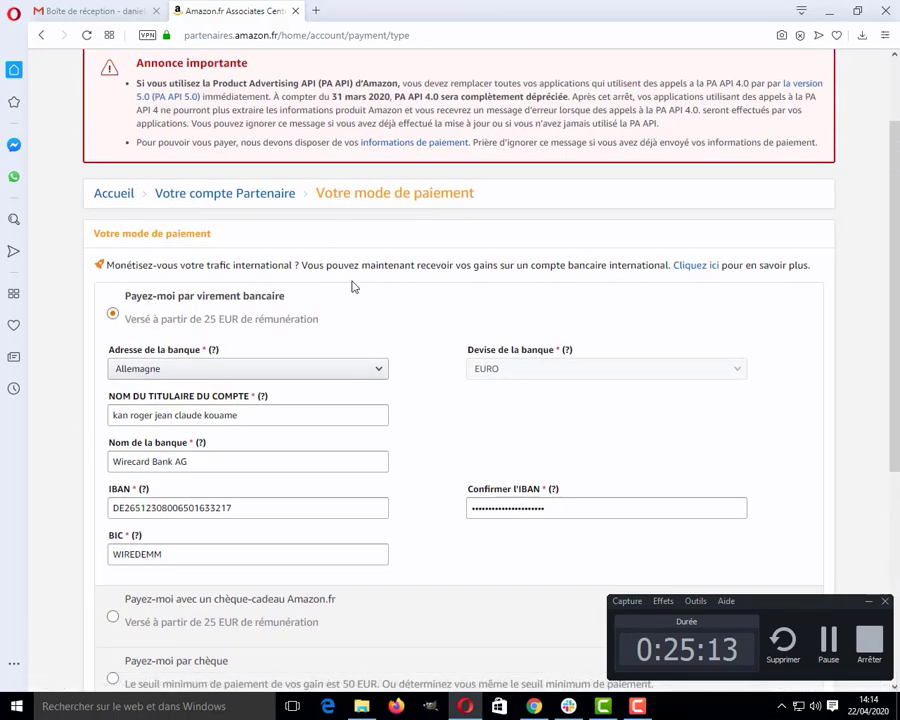
pyautogui.scroll(-4, 352, 285)
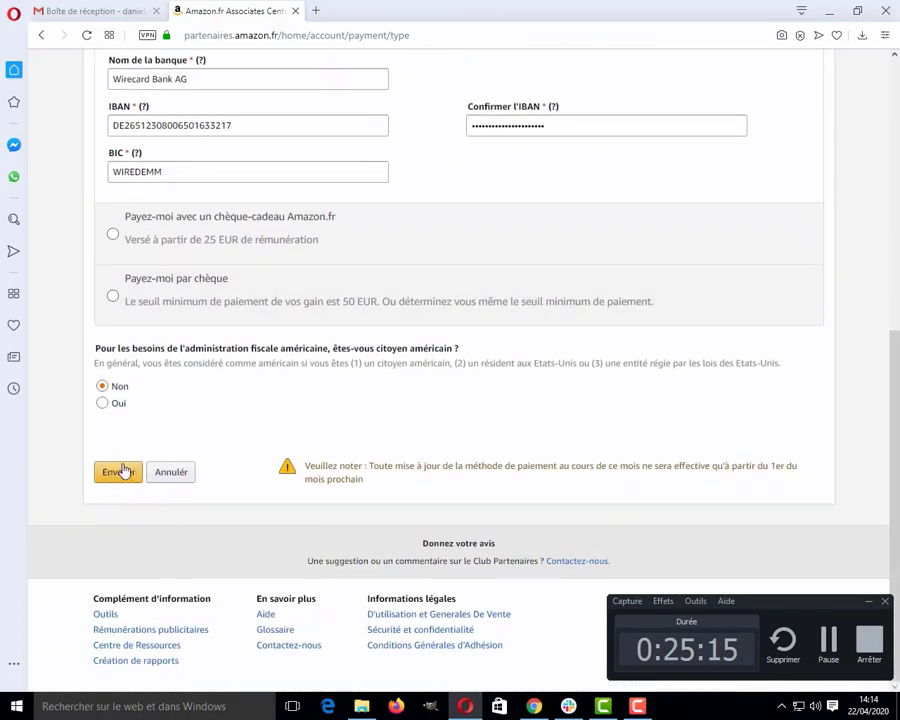
pyautogui.click(112, 480)
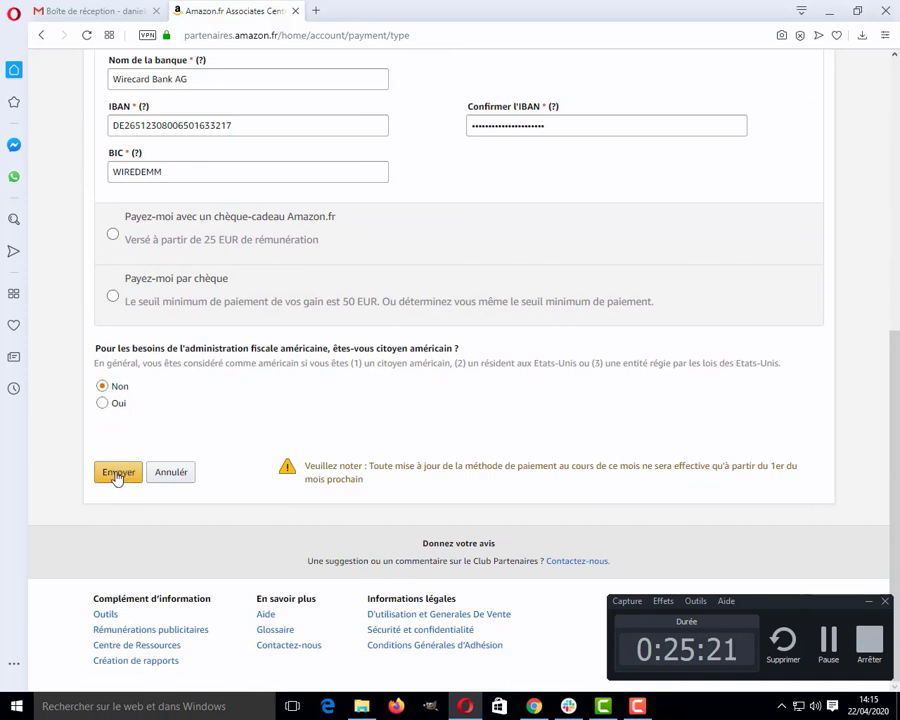
pyautogui.scroll(1, 117, 478)
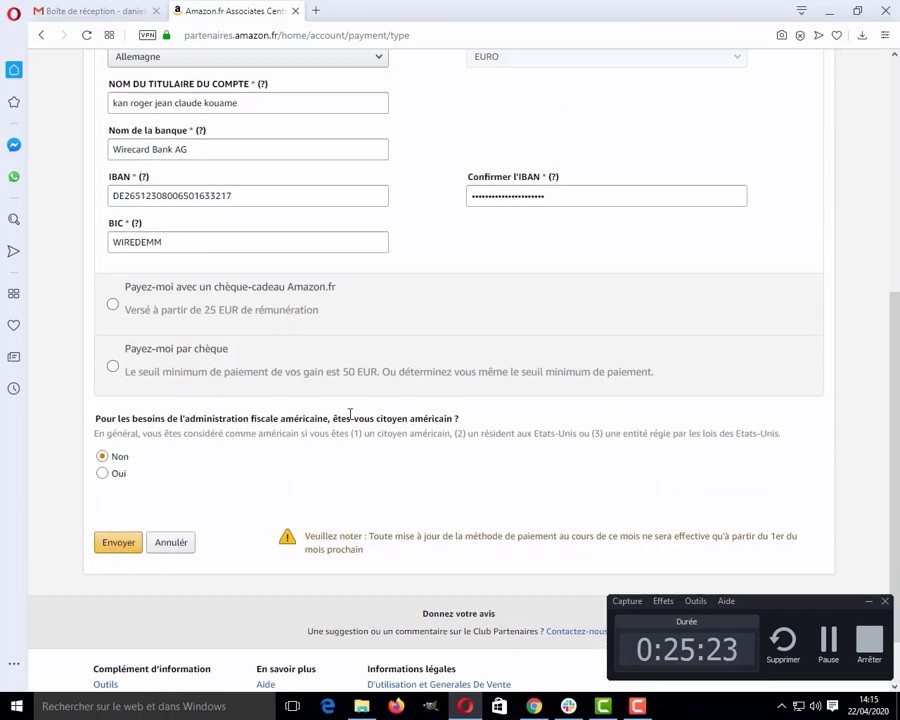
pyautogui.scroll(3, 350, 415)
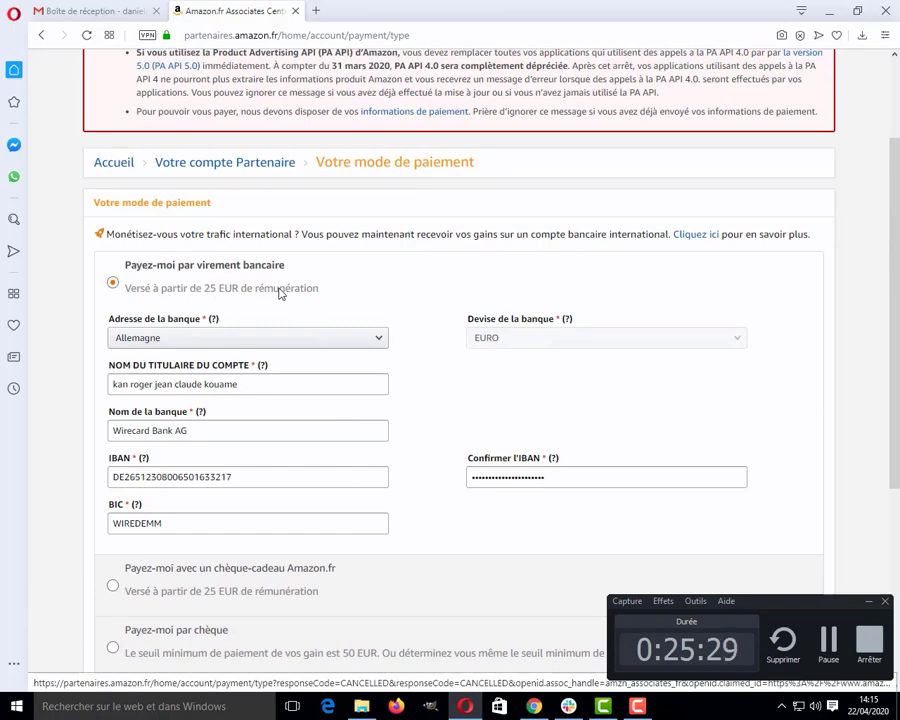
pyautogui.scroll(-2, 279, 290)
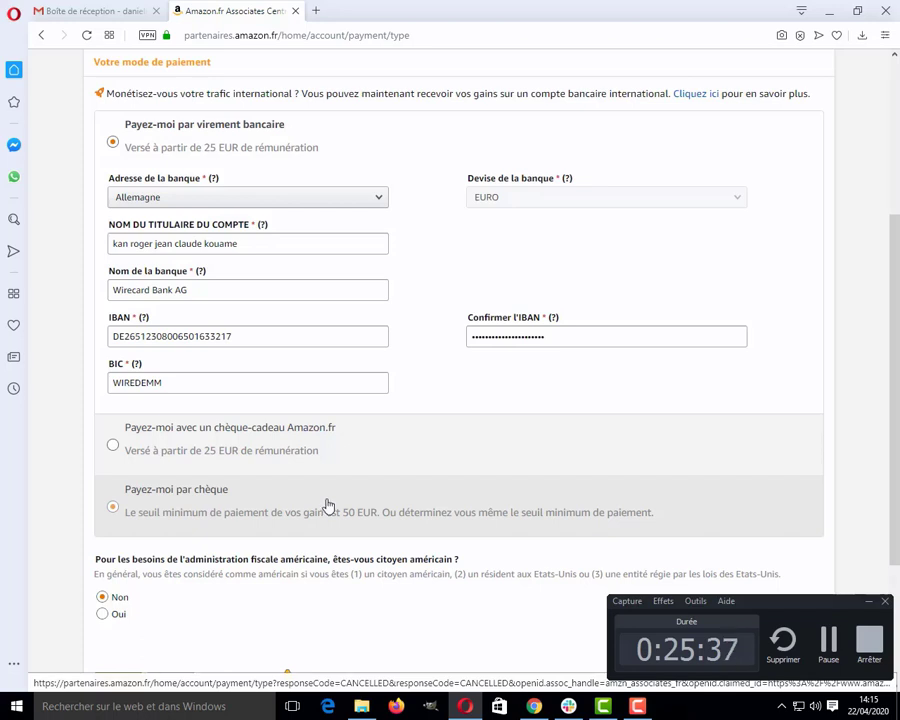
pyautogui.scroll(-2, 328, 505)
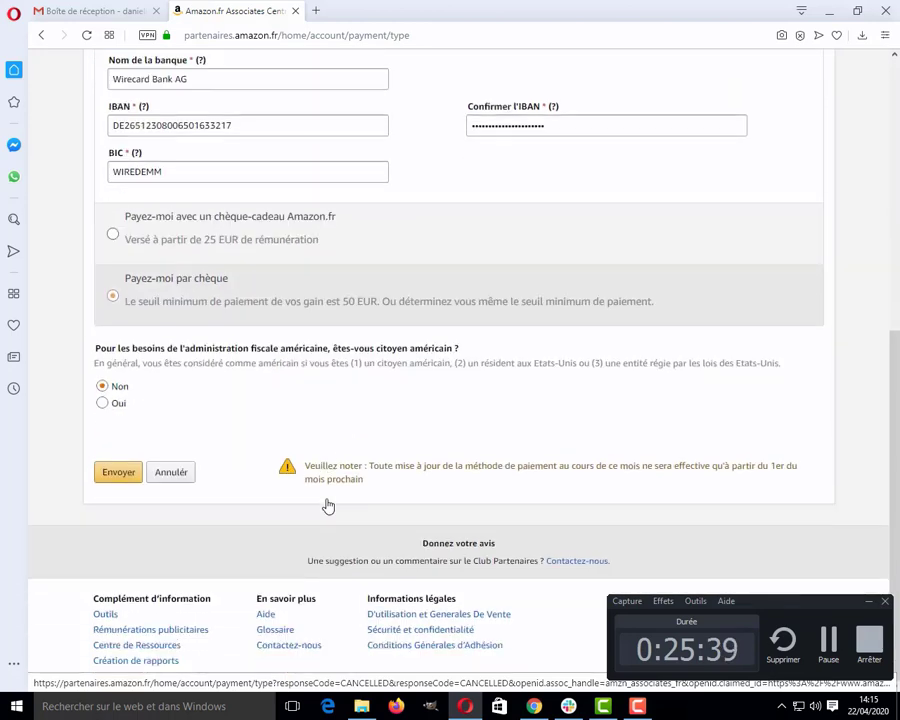
# Step: Close Payoneer's EUR account details window and go to the Accueil dashboard
pyautogui.click(534, 706)
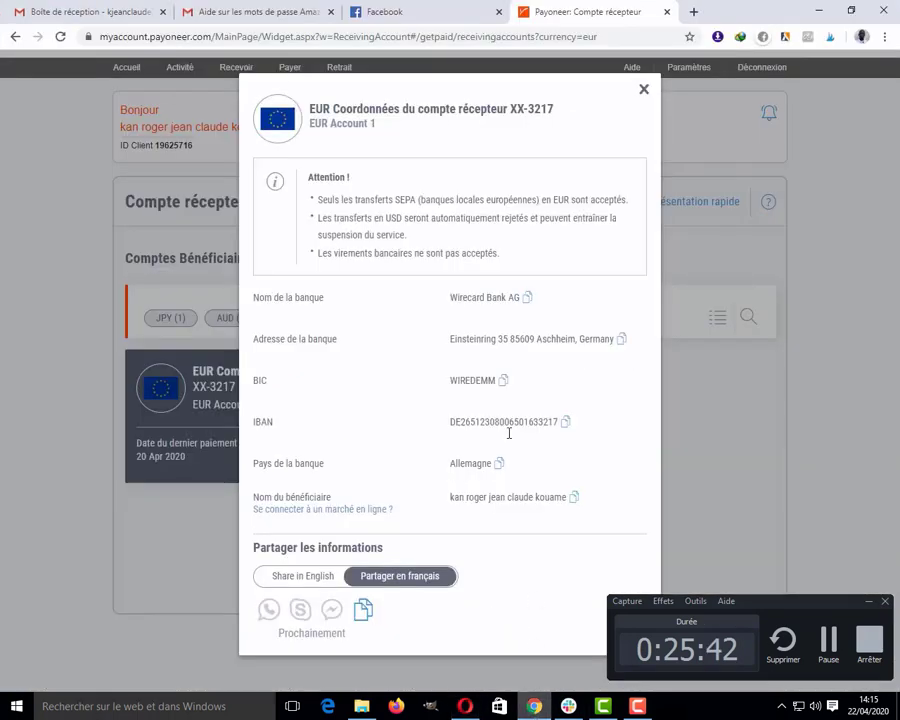
pyautogui.click(644, 91)
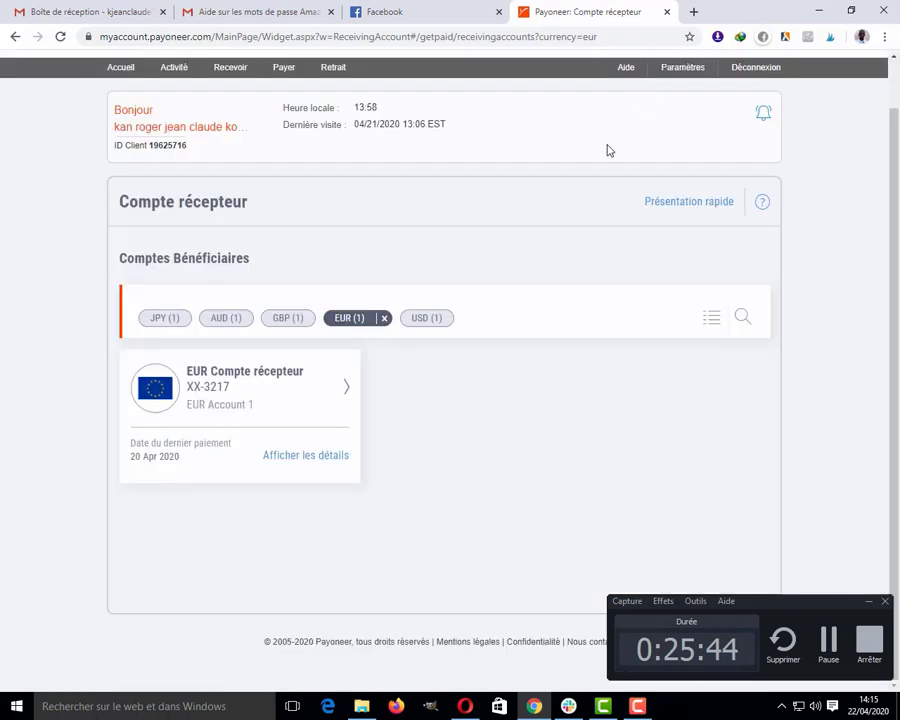
pyautogui.click(118, 67)
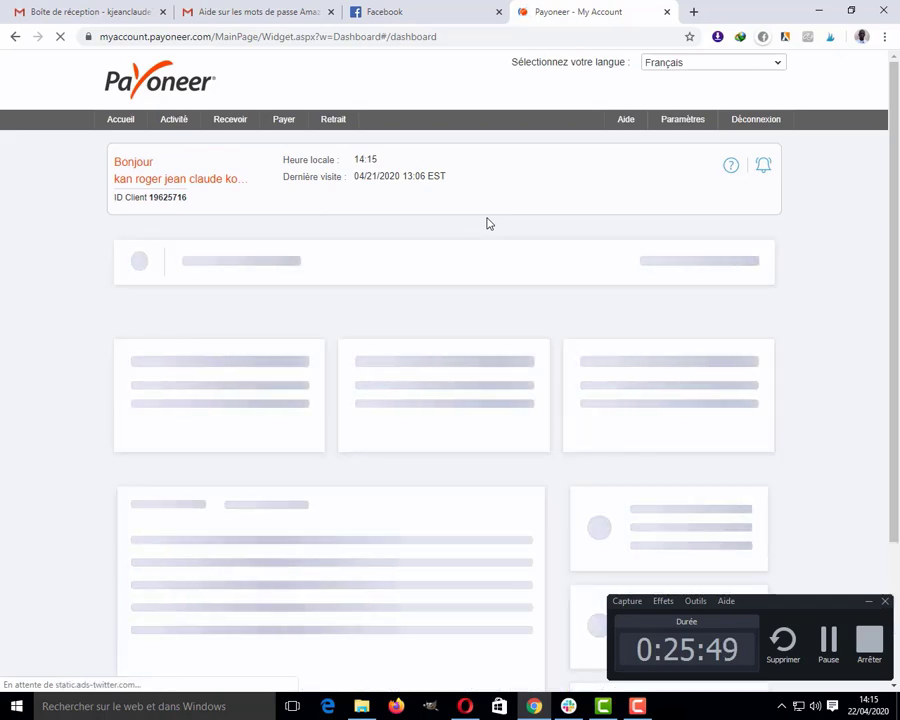
# Step: Go back to the Associates home dashboard and look over its €0,00 earnings summary
pyautogui.click(466, 706)
pyautogui.scroll(5, 297, 215)
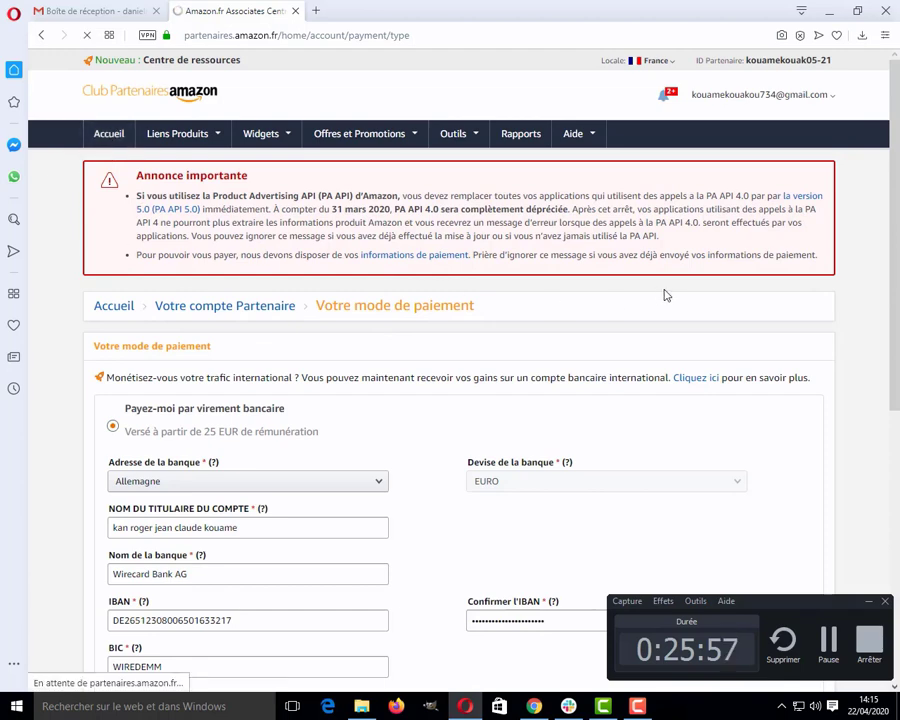
pyautogui.scroll(-3, 665, 296)
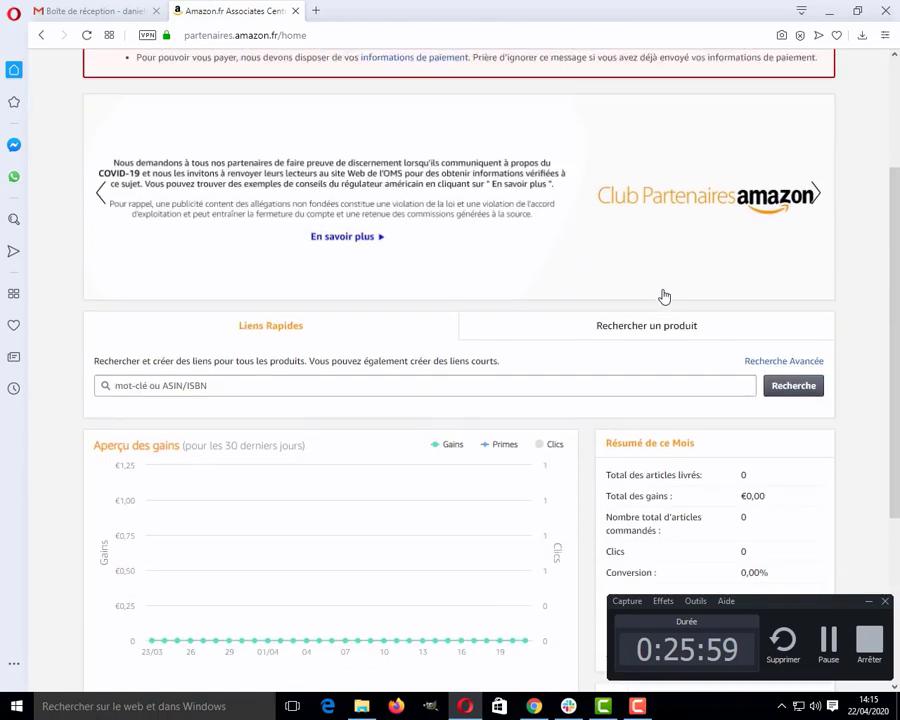
pyautogui.scroll(-4, 665, 296)
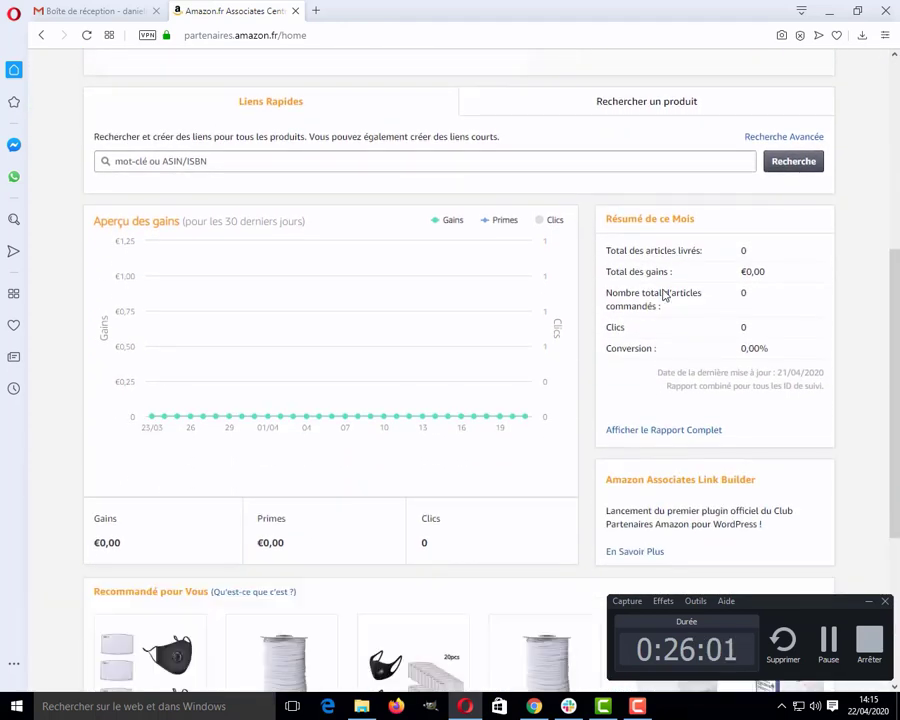
pyautogui.scroll(3, 663, 296)
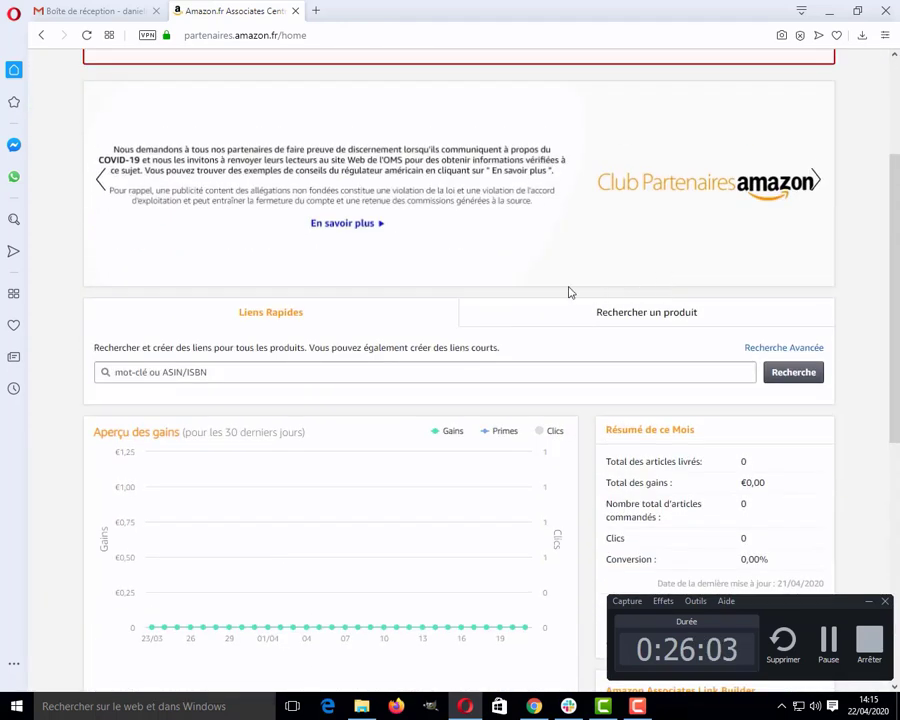